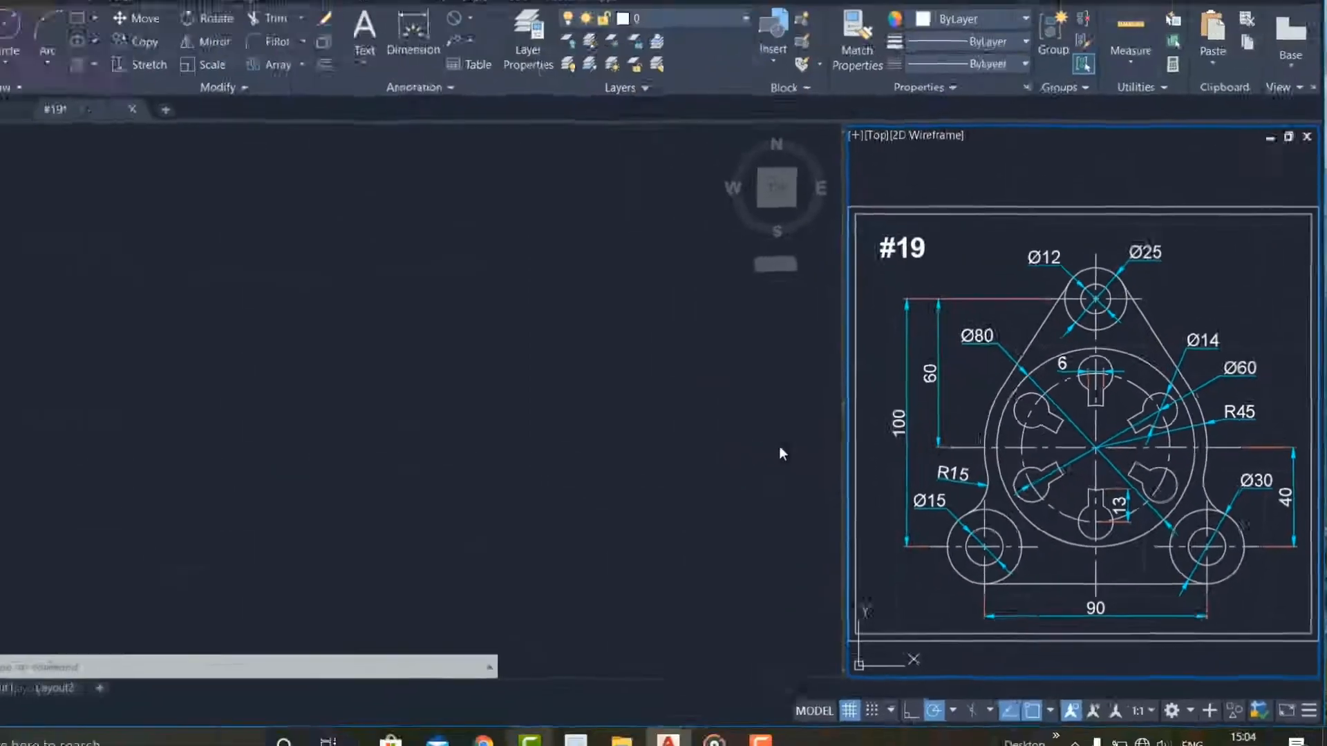
# Draw a circle with a diameter of 80 in the empty left viewport
pyautogui.click(652, 420)
pyautogui.click(581, 348)
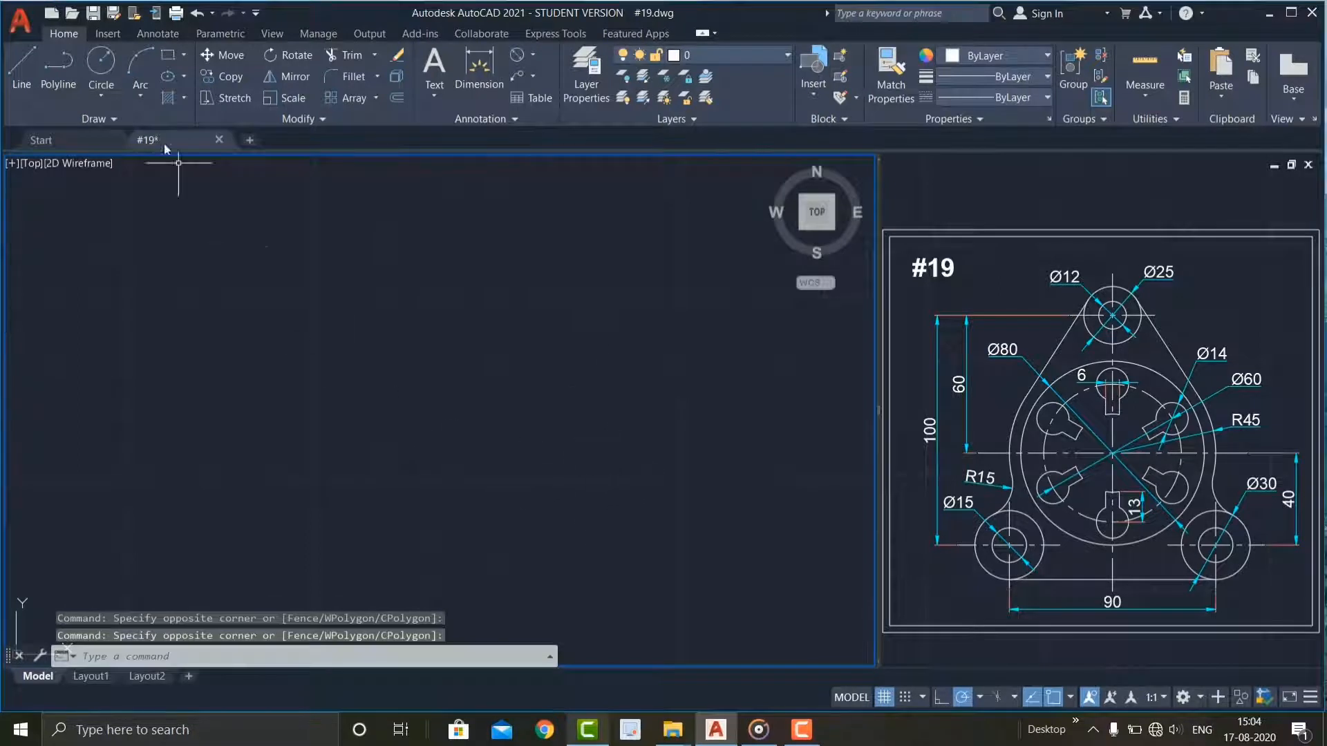
pyautogui.click(116, 95)
pyautogui.click(120, 160)
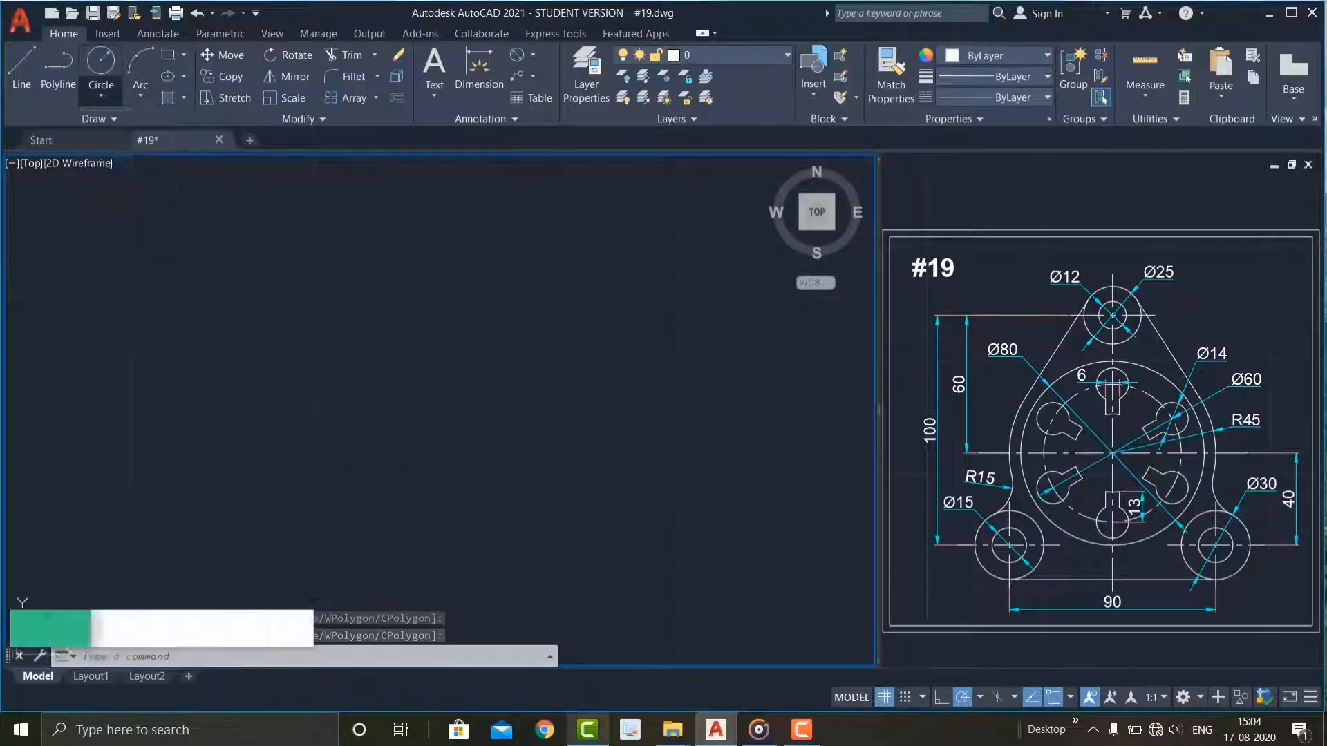
pyautogui.click(395, 367)
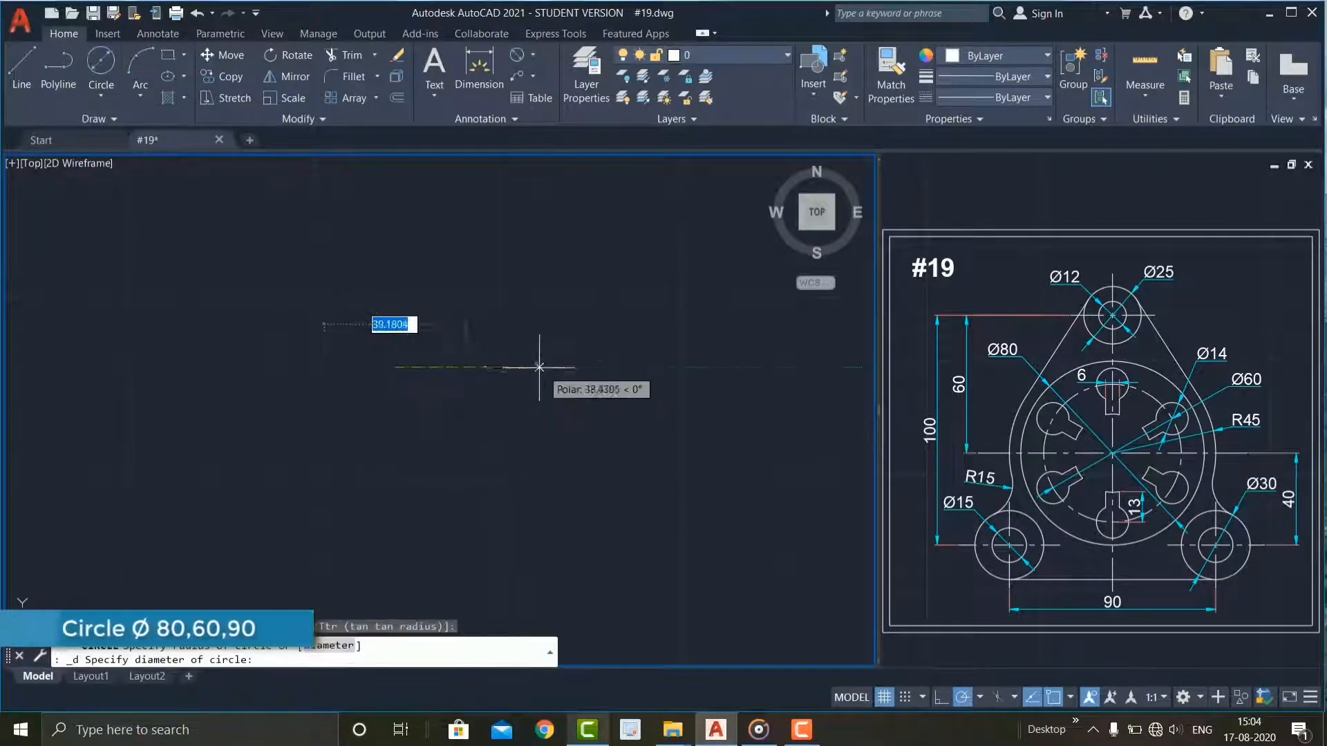
pyautogui.write('80')
pyautogui.press('Return')
pyautogui.press('Return')
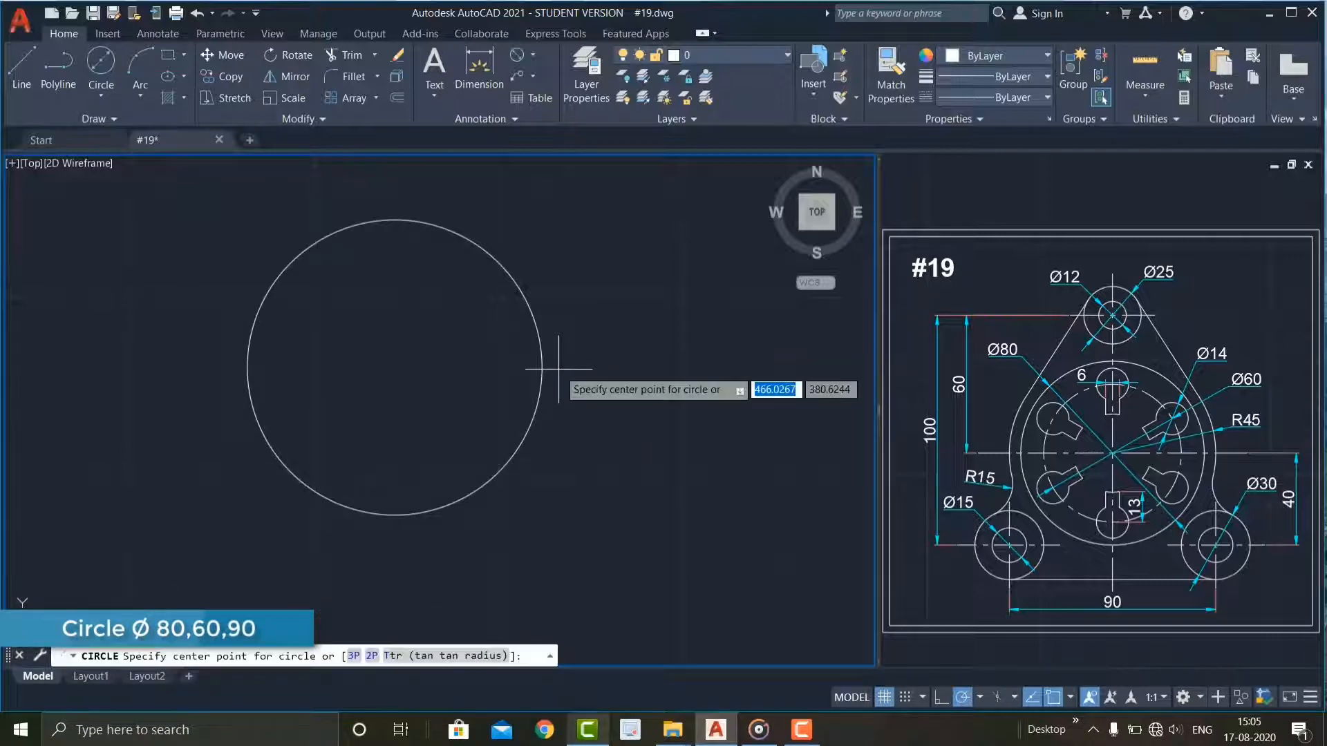
pyautogui.press('Escape')
# Draw a circle with a diameter of 60 concentric with the Ø80 circle
pyautogui.click(101, 95)
pyautogui.click(132, 159)
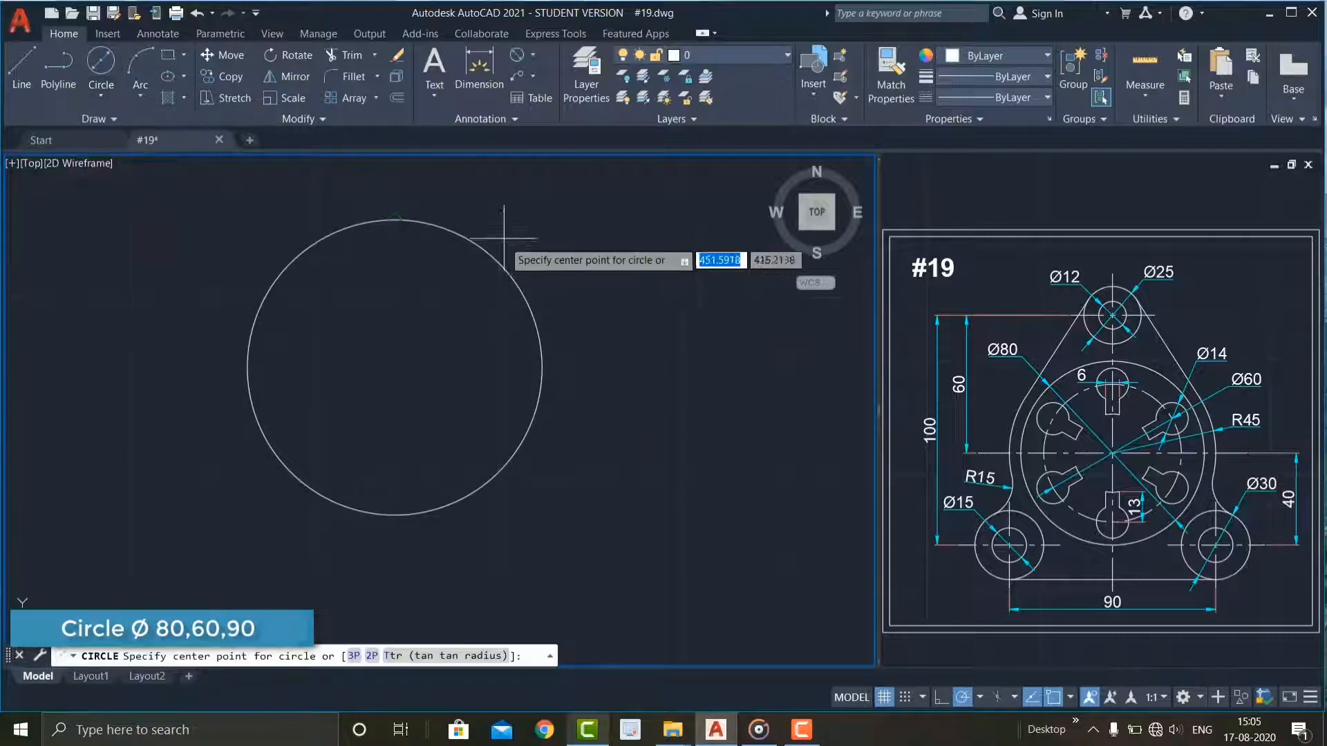
pyautogui.click(395, 367)
pyautogui.write('60')
pyautogui.press('Return')
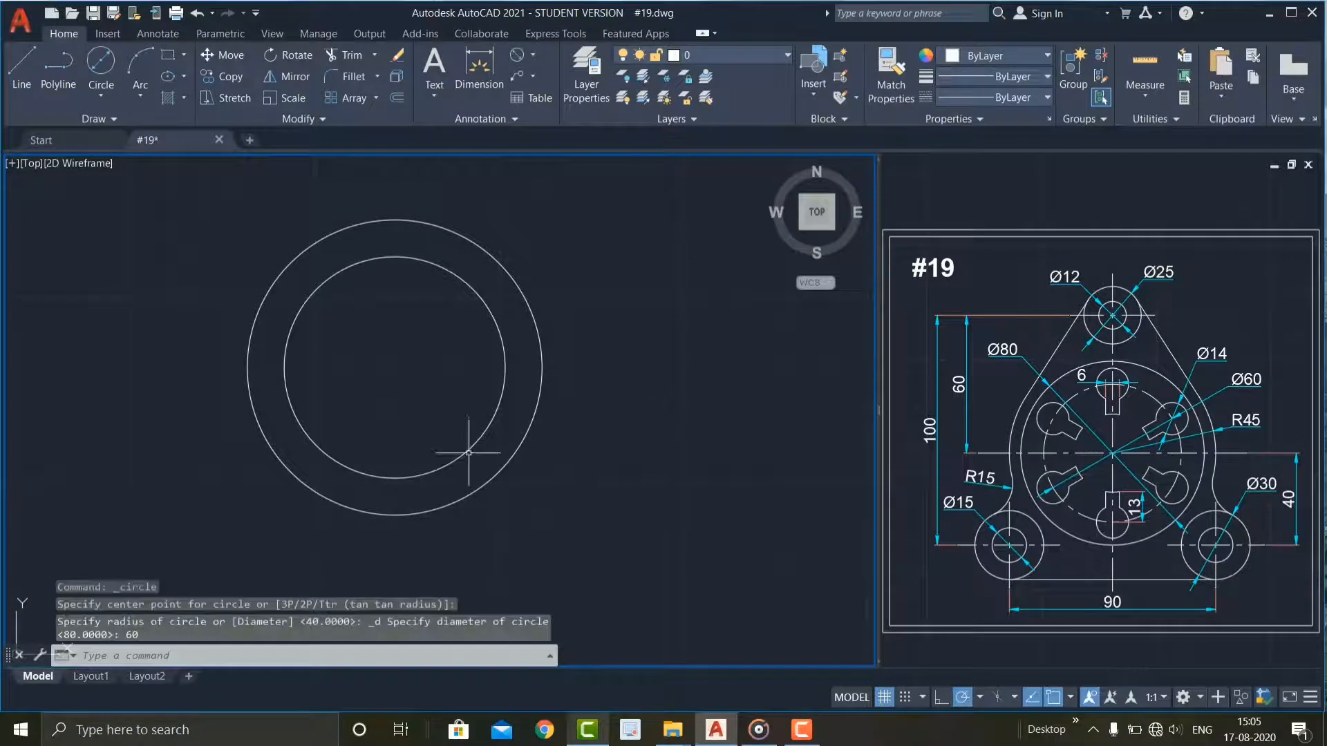
# Draw a circle with a diameter of 90 around the same centre as the two existing circles
pyautogui.moveTo(449, 332); pyautogui.dragTo(452, 354, button='middle')
pyautogui.press('Return')
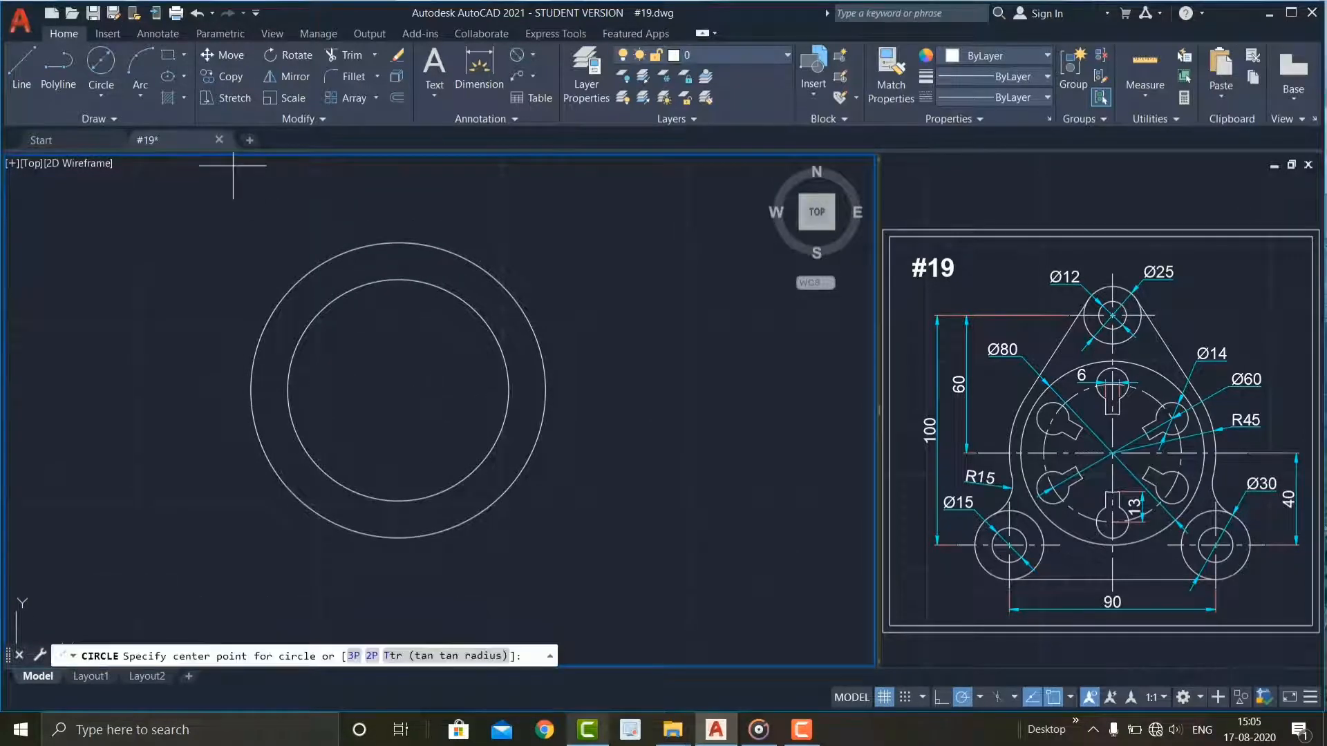
pyautogui.click(398, 390)
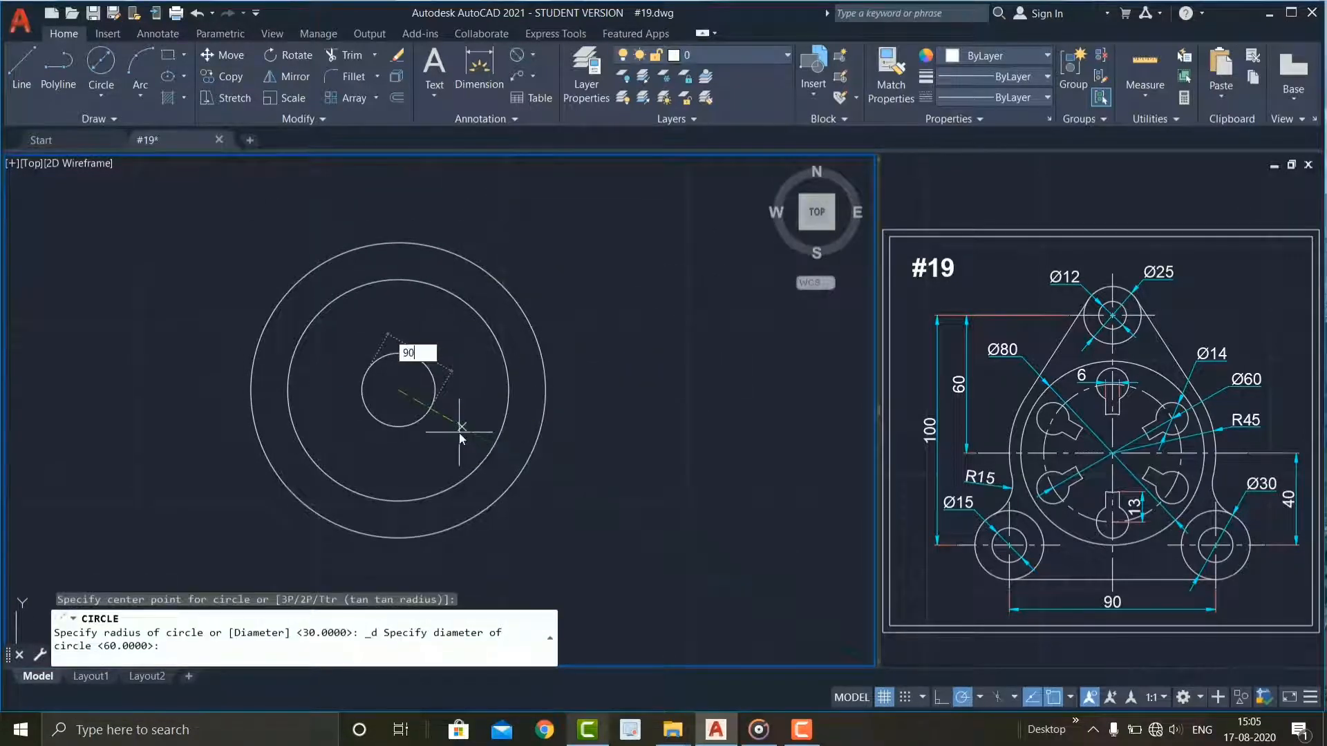
pyautogui.write('90')
pyautogui.press('Return')
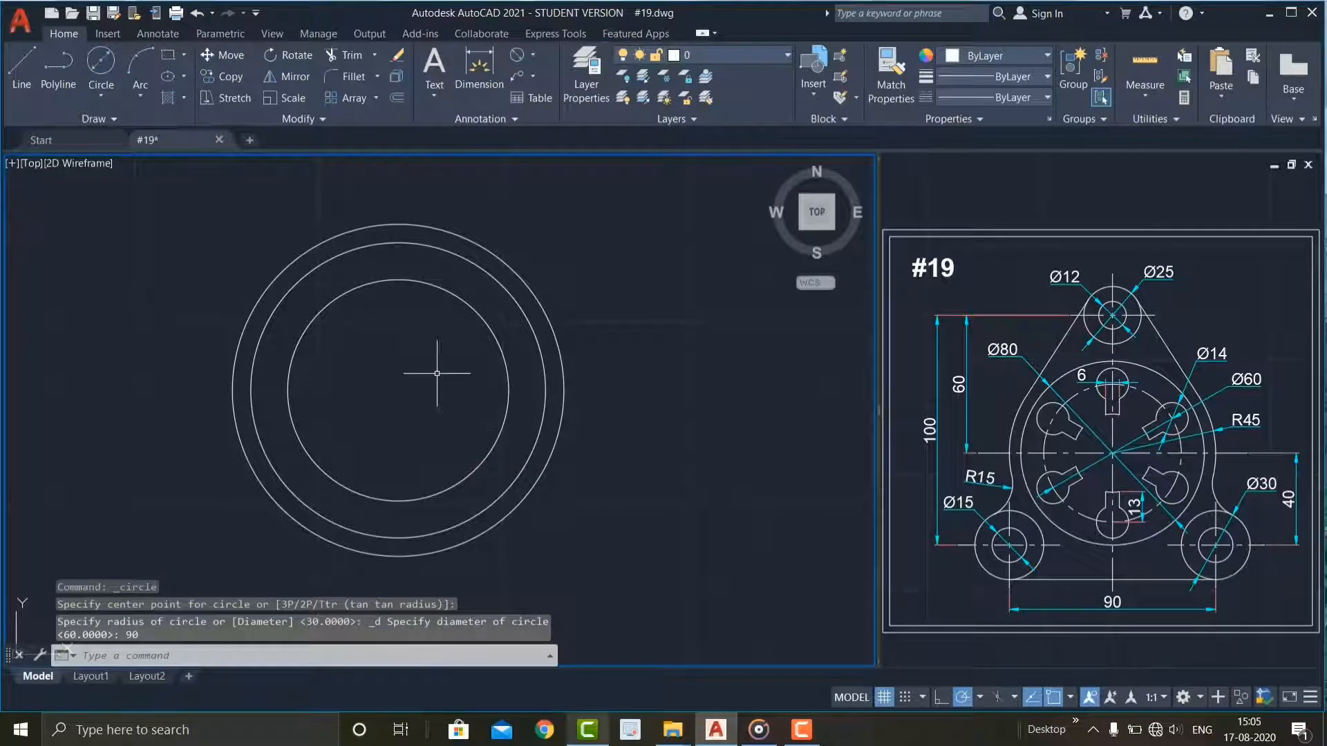
# Change the linetype of the innermost Ø60 circle to CENTER
pyautogui.click(451, 339)
pyautogui.click(414, 284)
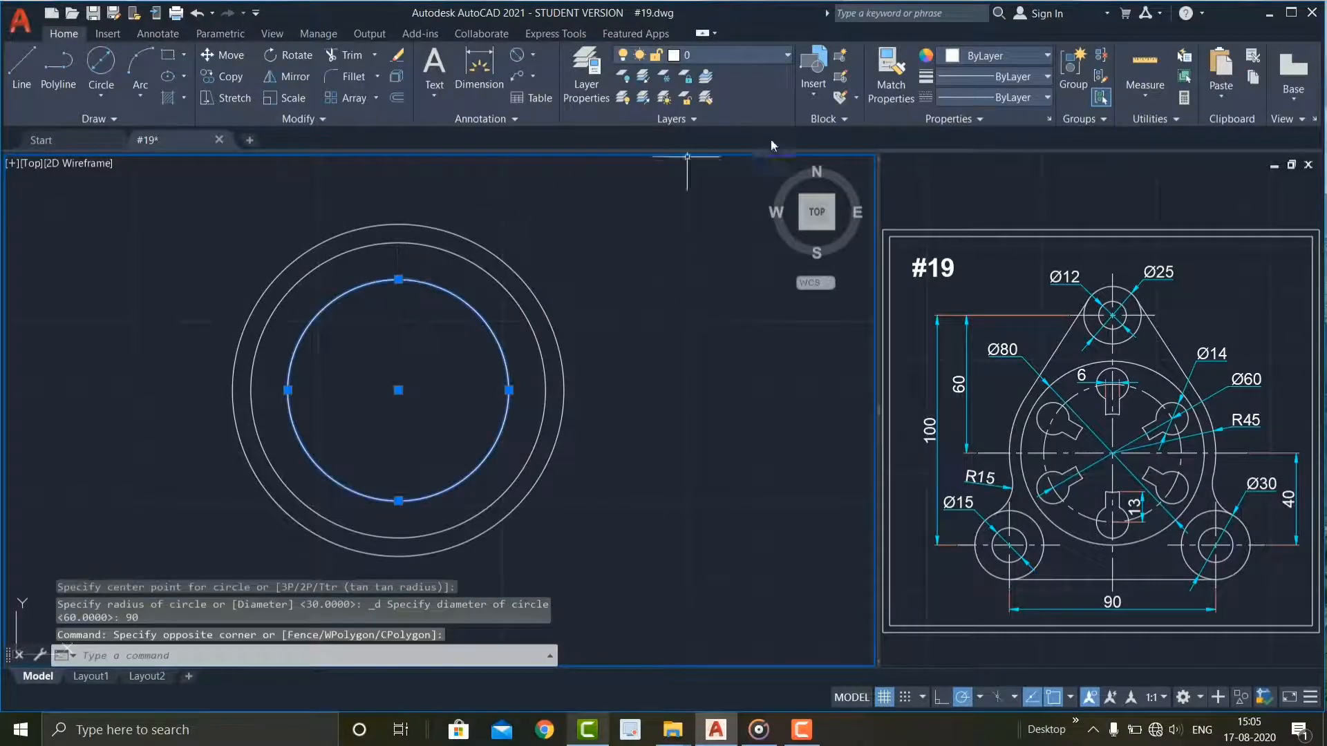
pyautogui.click(1006, 92)
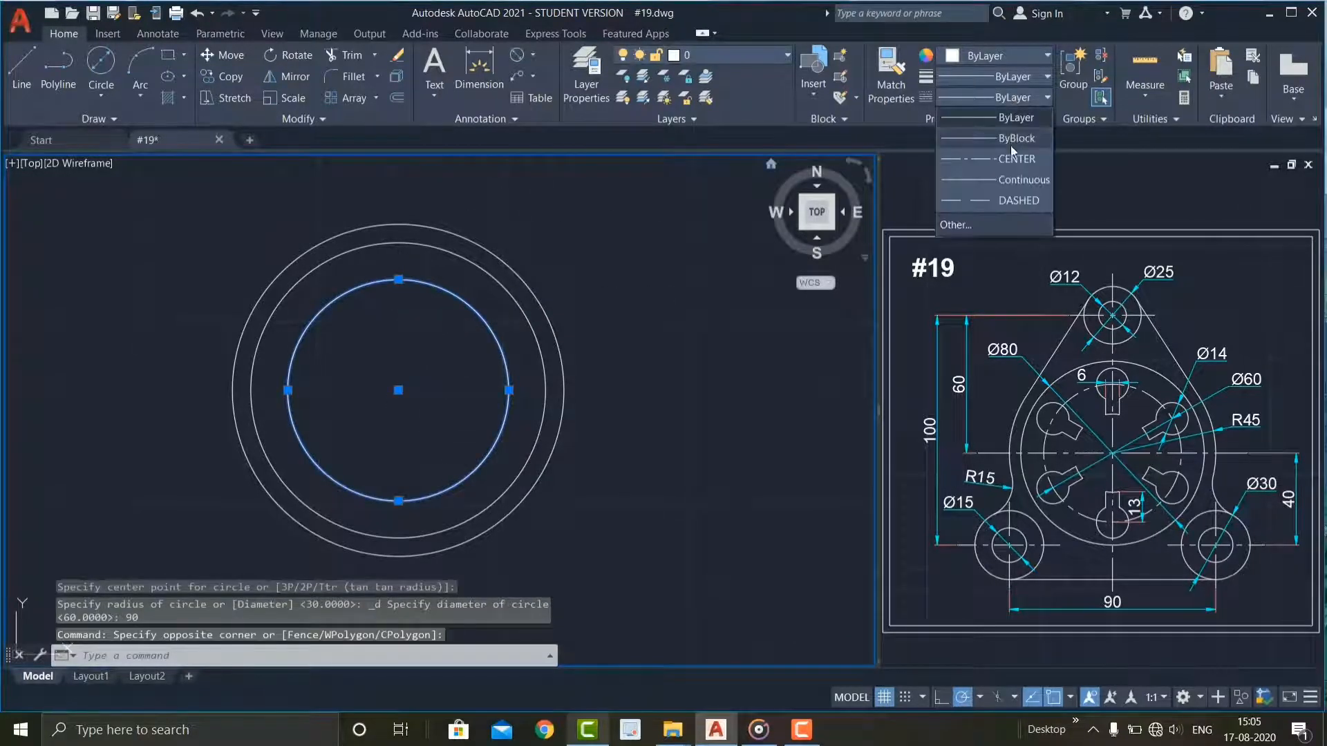
pyautogui.click(1010, 160)
pyautogui.press('Escape')
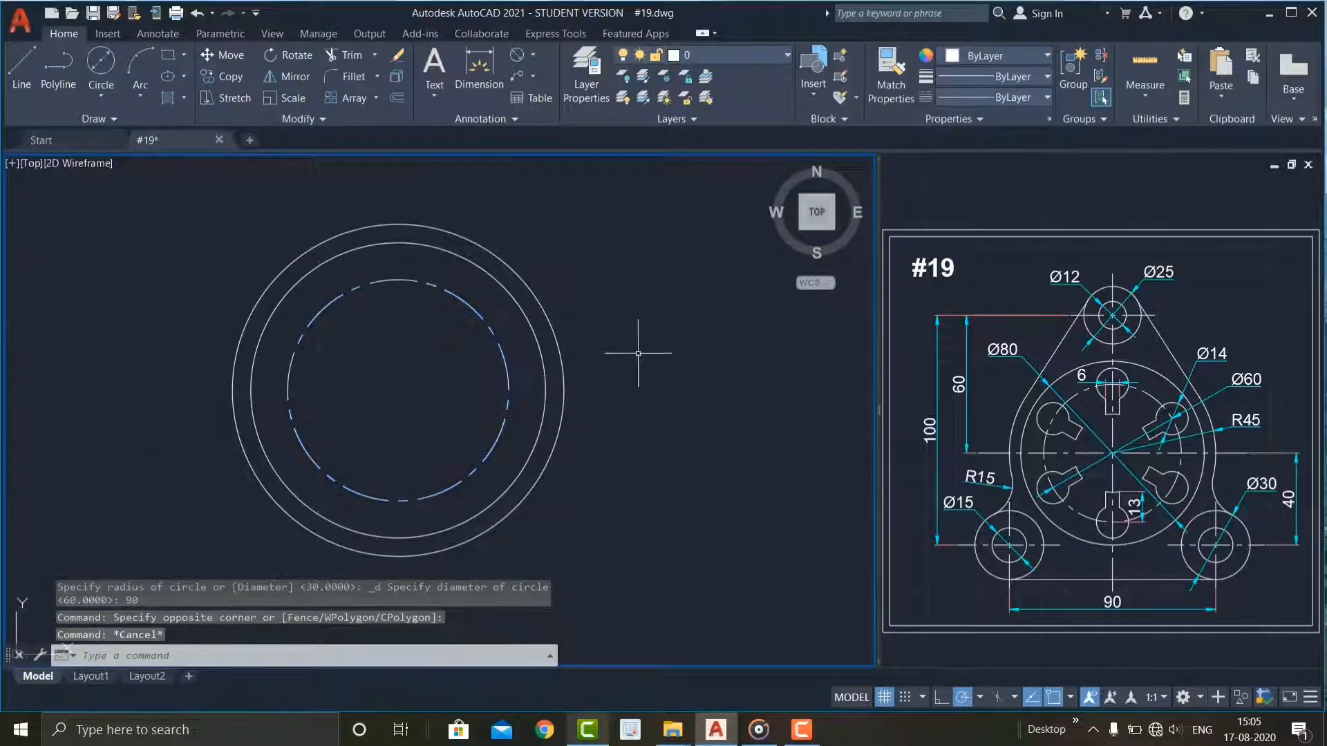
# Draw a circle of radius 7 centred on the top quadrant of the Ø60 centre-line circle
pyautogui.moveTo(643, 352); pyautogui.dragTo(680, 369, button='middle')
pyautogui.scroll(2, 435, 352)
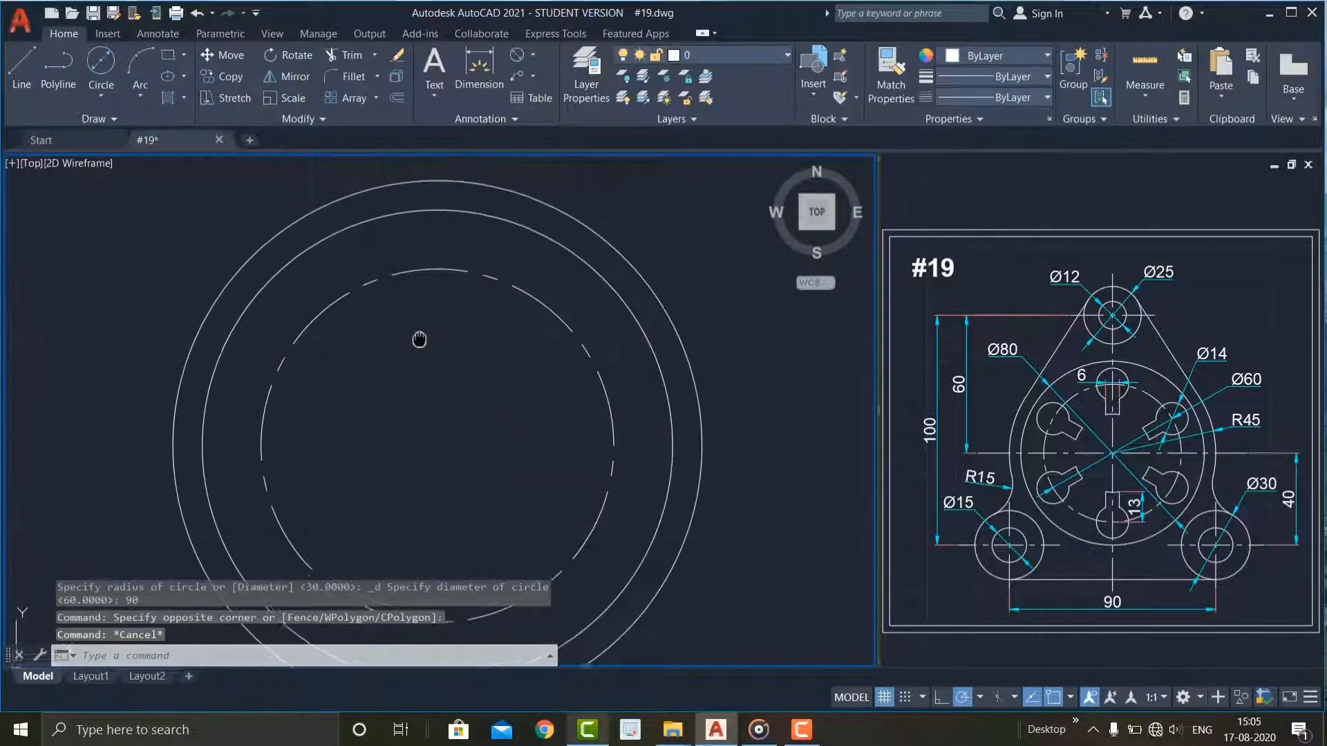
pyautogui.write('c')
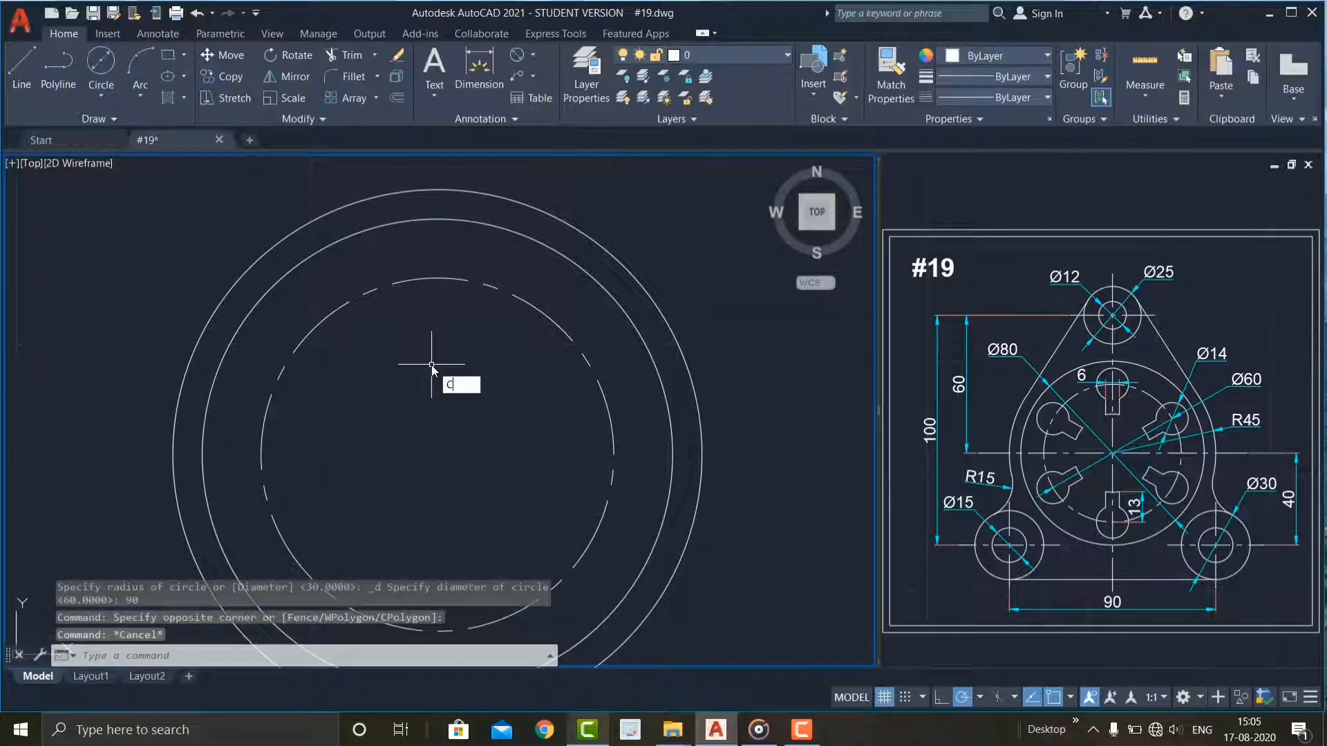
pyautogui.press('Return')
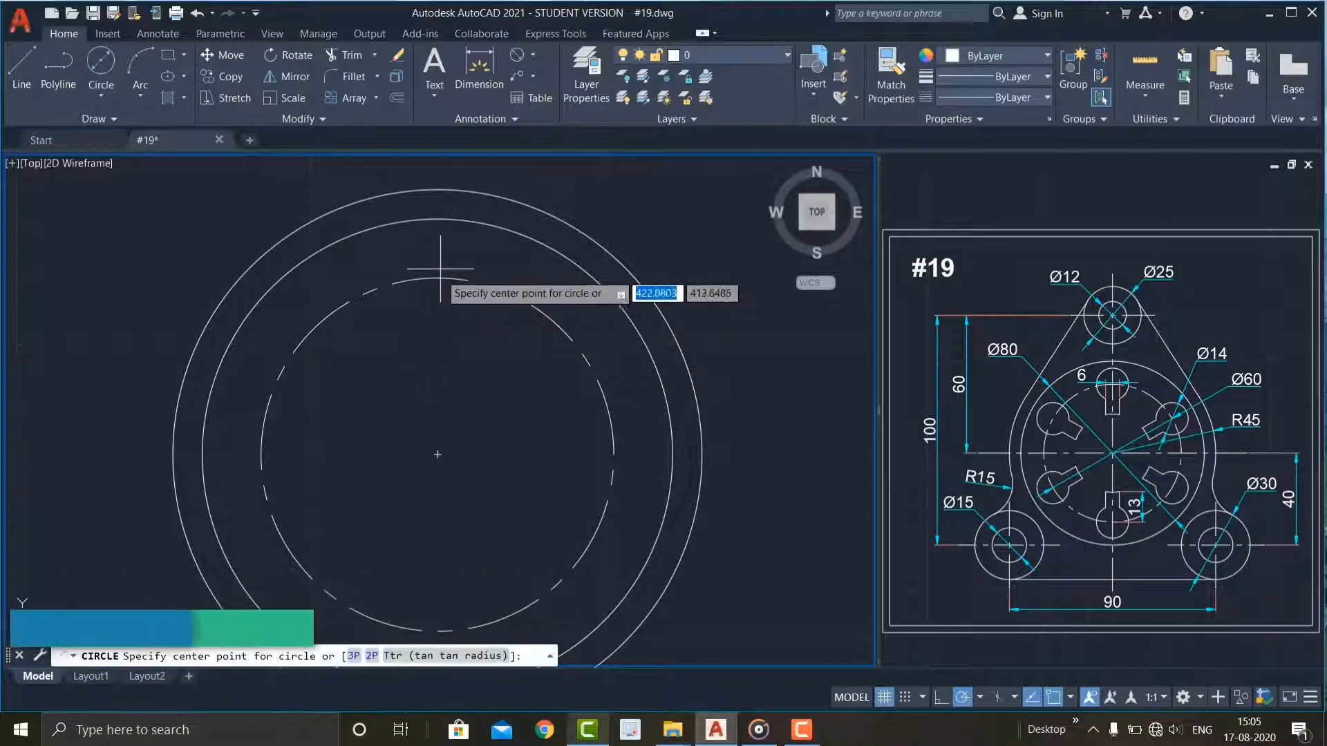
pyautogui.click(438, 278)
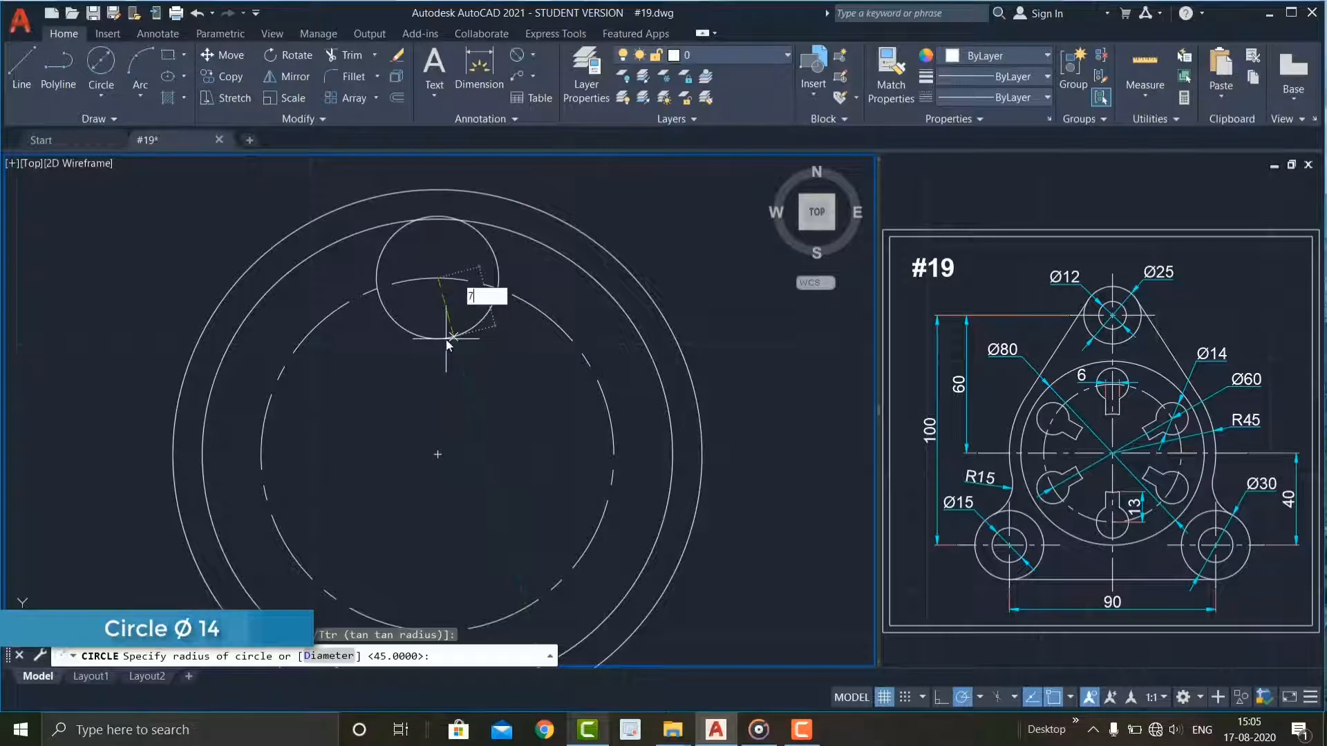
pyautogui.write('7')
pyautogui.press('Return')
pyautogui.scroll(-2, 447, 340)
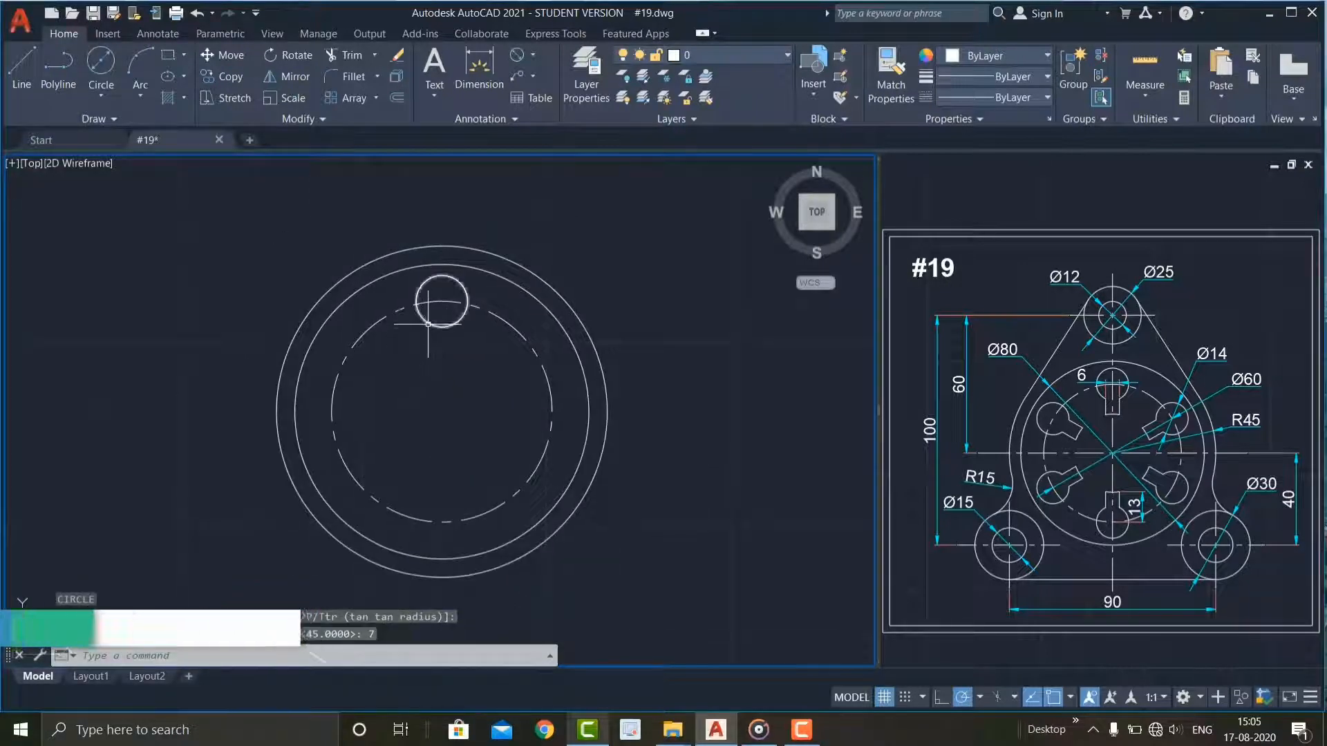
# Draw a construction circle with a diameter of 34 at the common centre of the large circles
pyautogui.scroll(4, 435, 325)
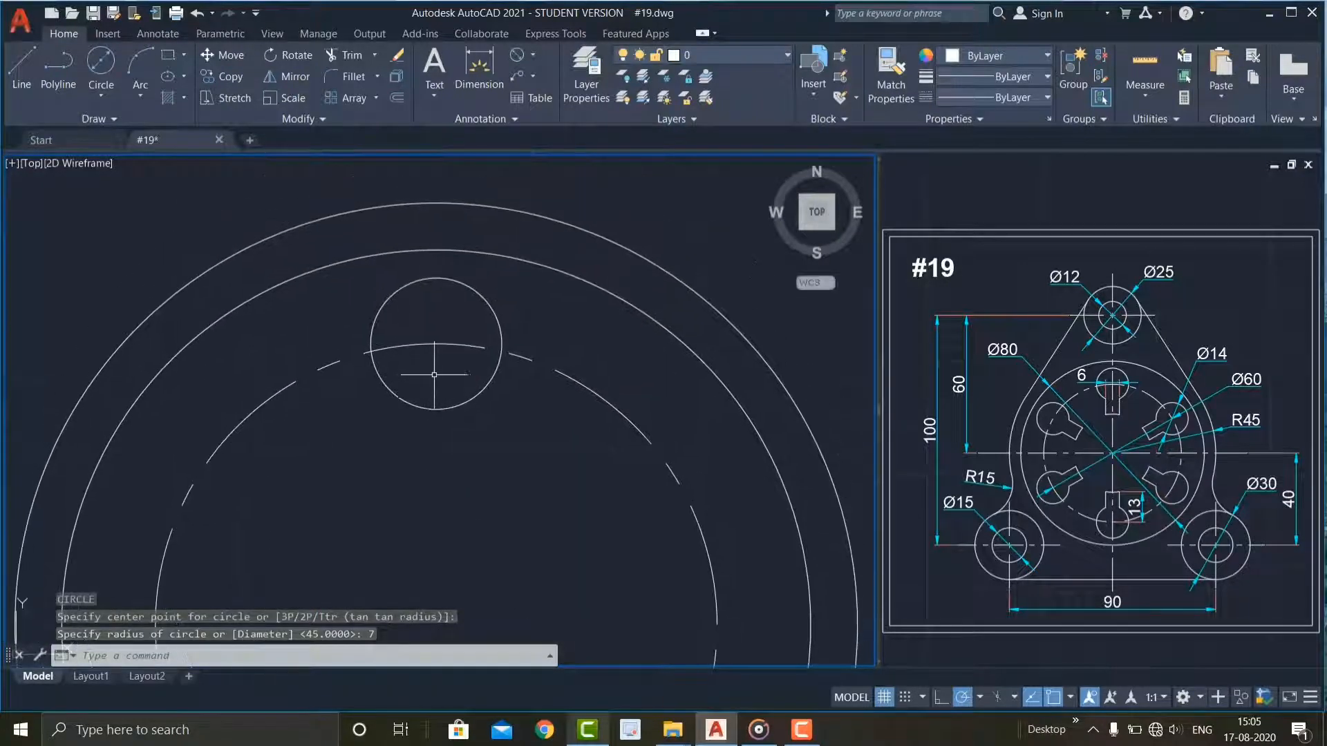
pyautogui.scroll(-2, 434, 375)
pyautogui.moveTo(449, 410); pyautogui.dragTo(438, 339, button='middle')
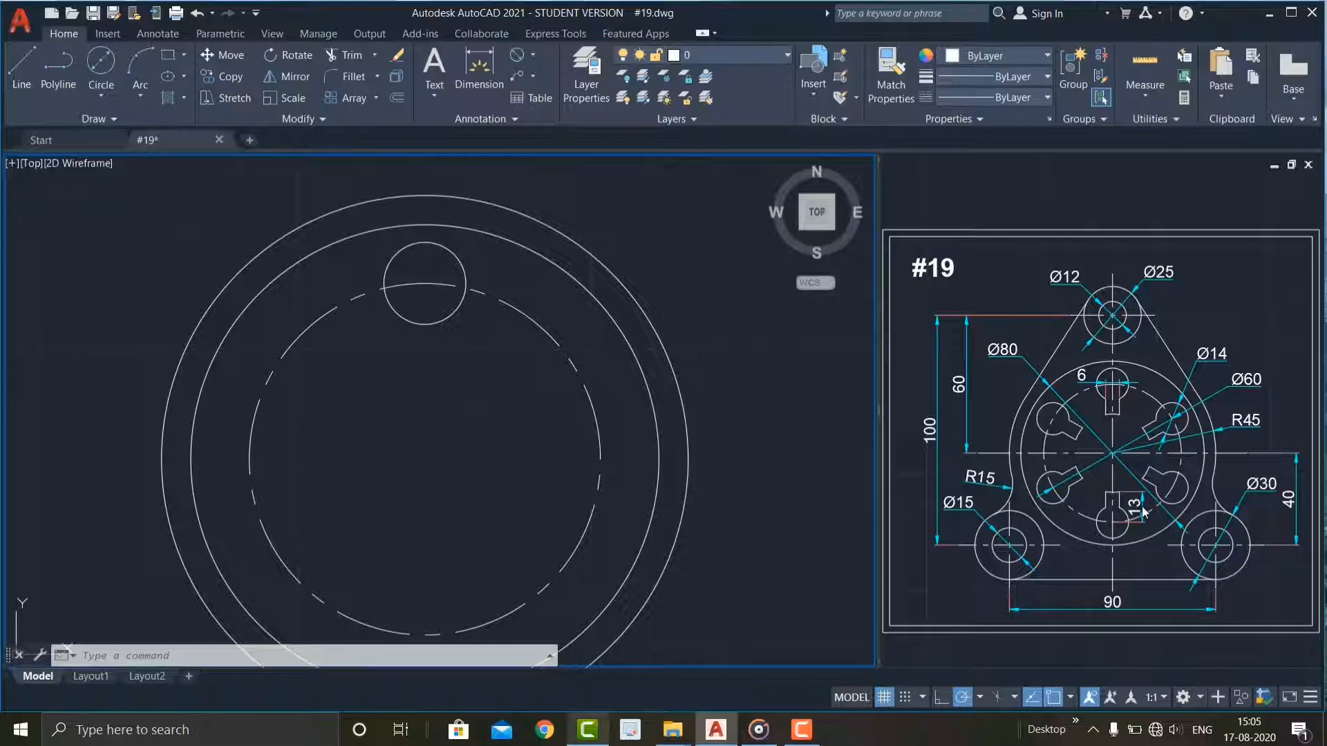
pyautogui.click(497, 452)
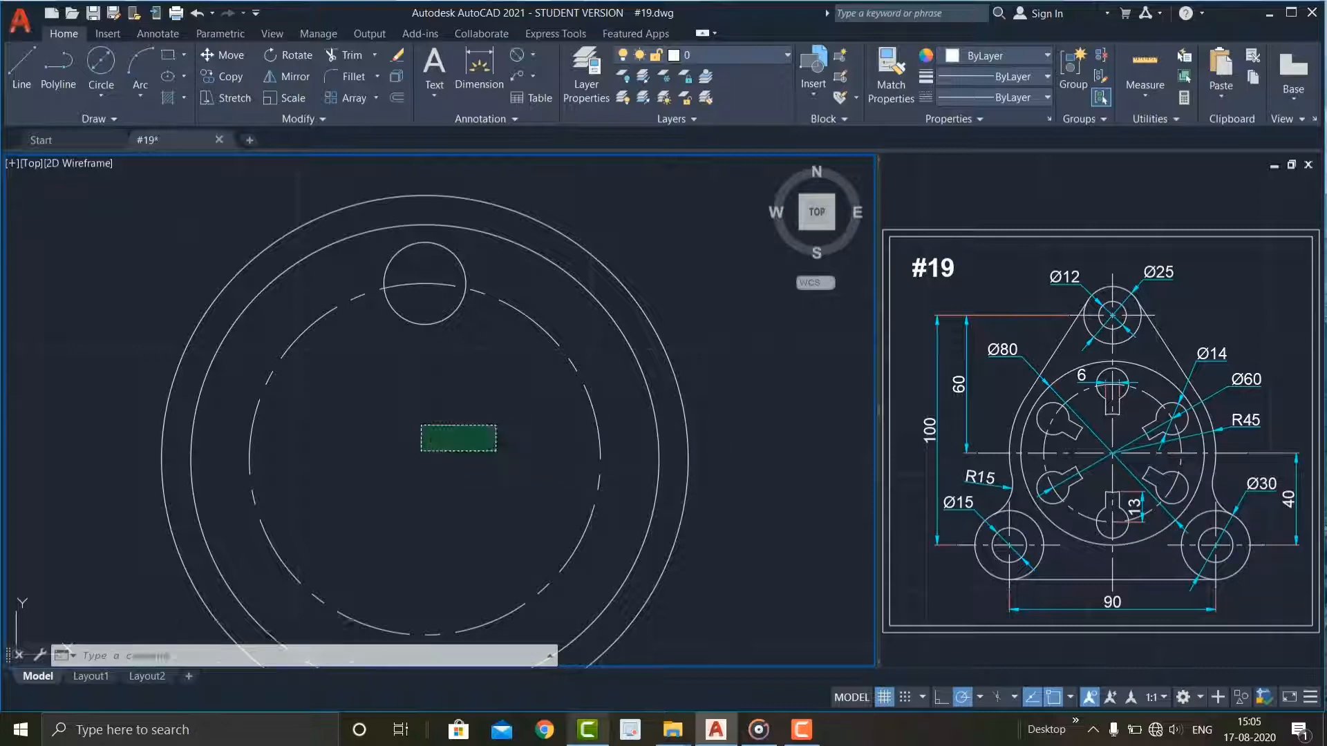
pyautogui.click(421, 425)
pyautogui.write('c')
pyautogui.press('Return')
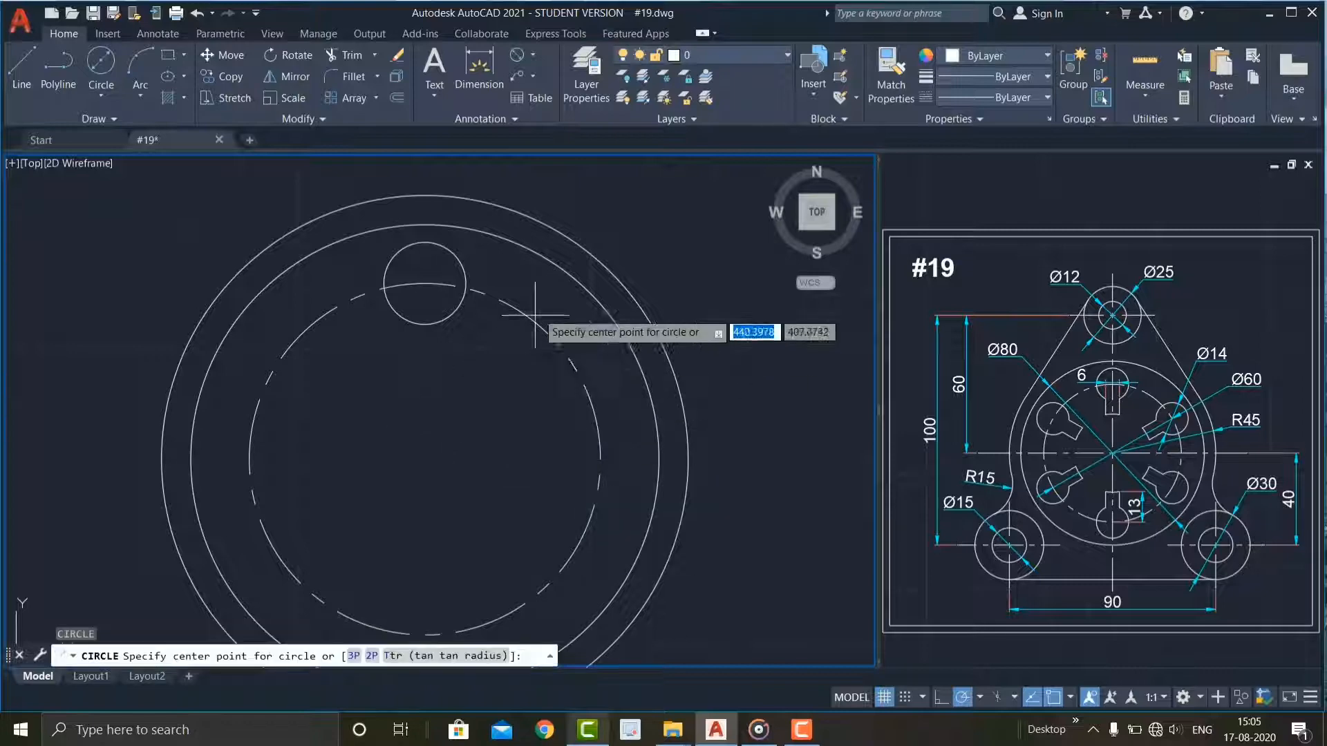
pyautogui.click(425, 458)
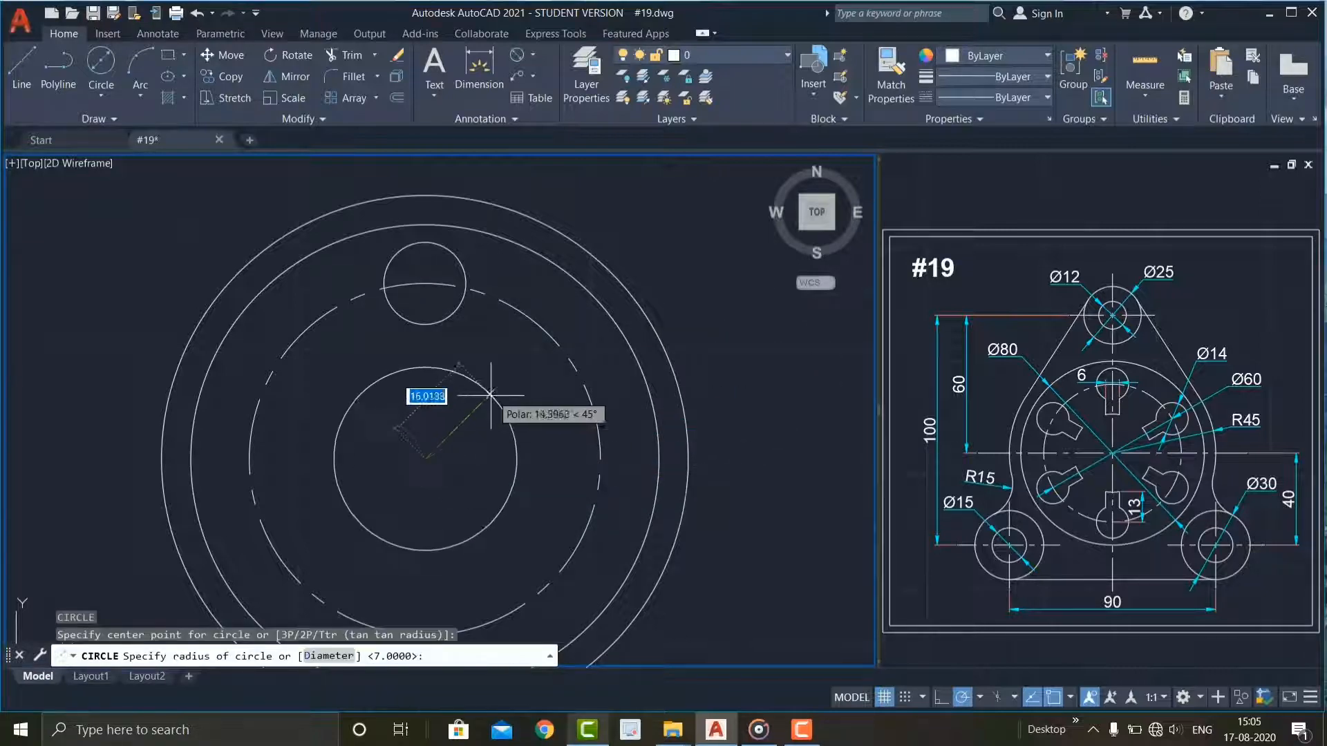
pyautogui.write('d')
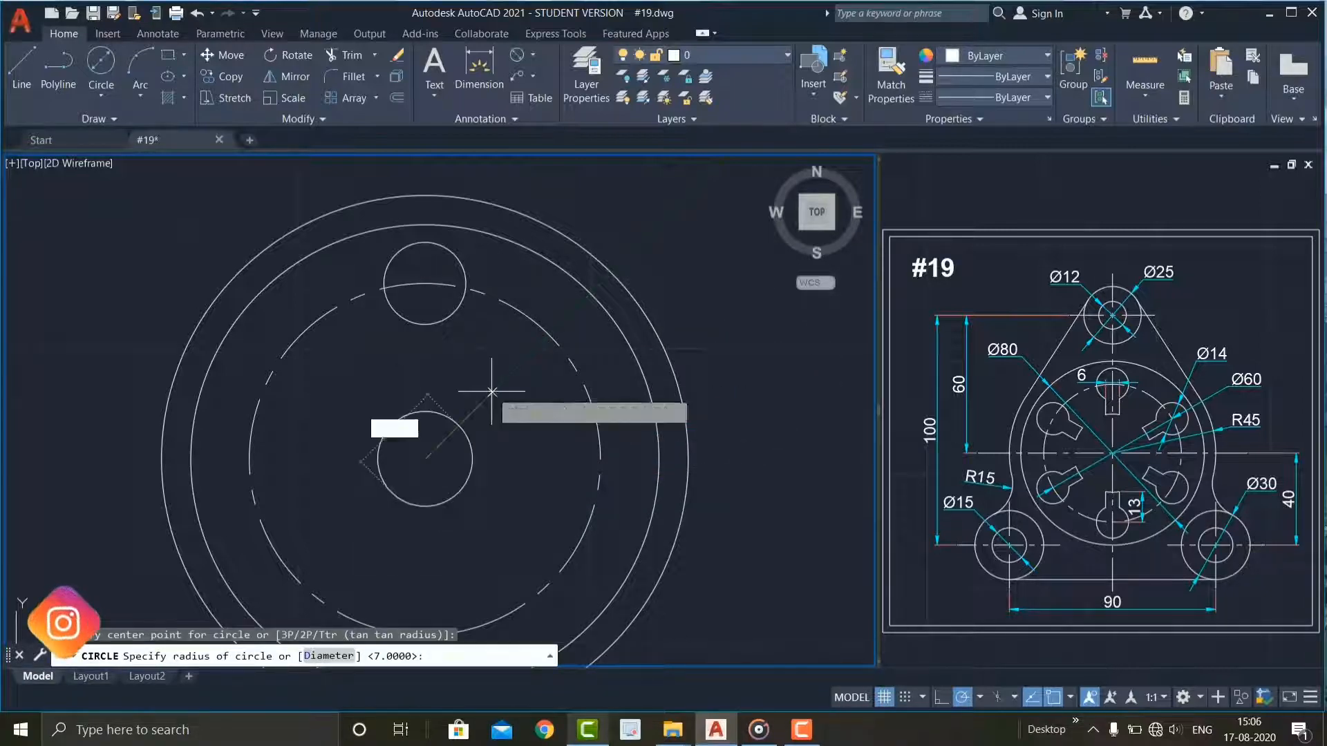
pyautogui.press('Return')
pyautogui.write('3')
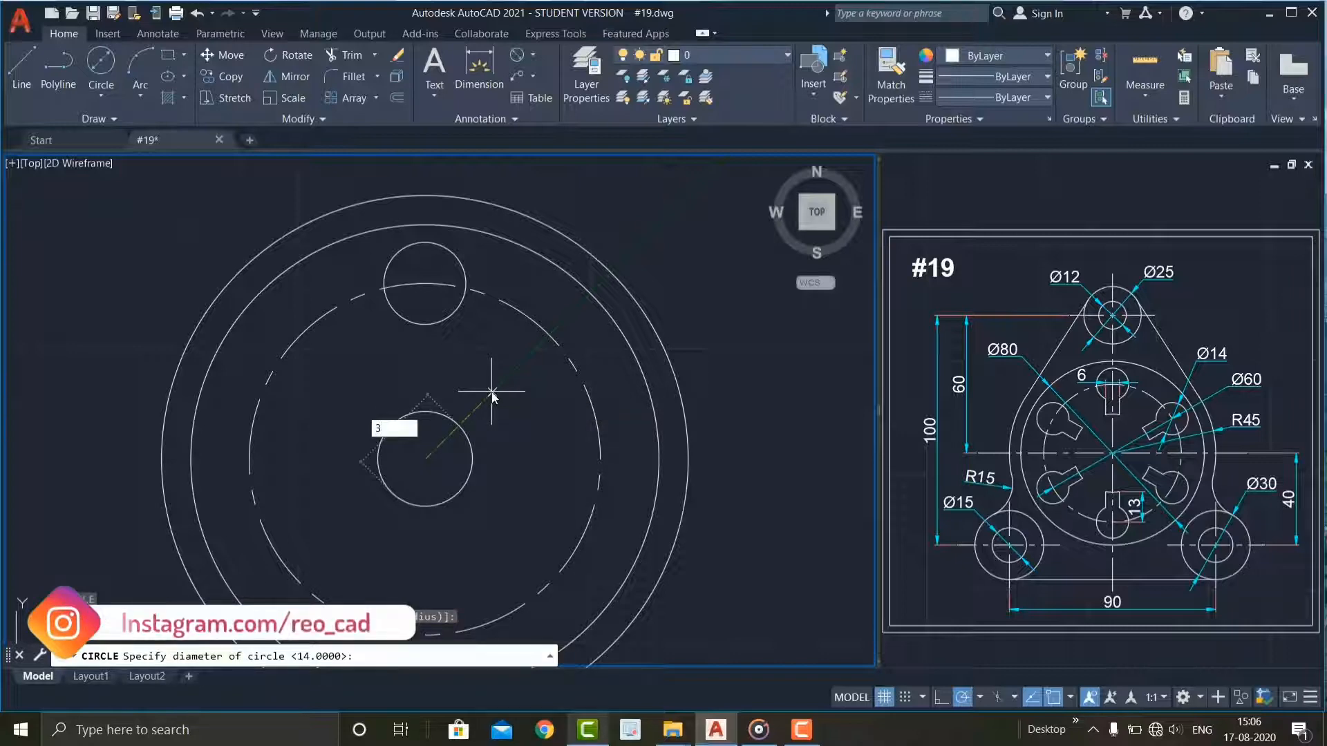
pyautogui.write('4')
pyautogui.press('Return')
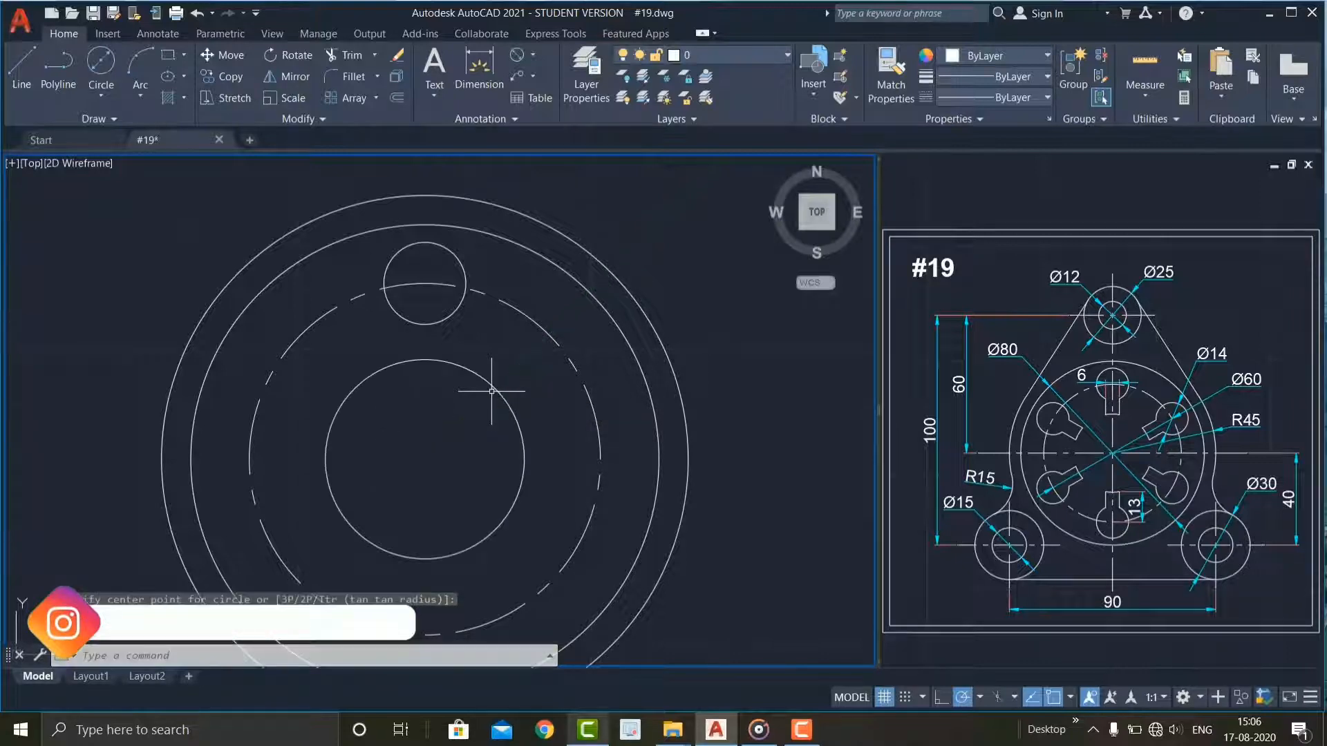
# Draw a vertical line from the centre of the small Ø14 circle down to the top quadrant of the Ø34 circle
pyautogui.scroll(2, 420, 334)
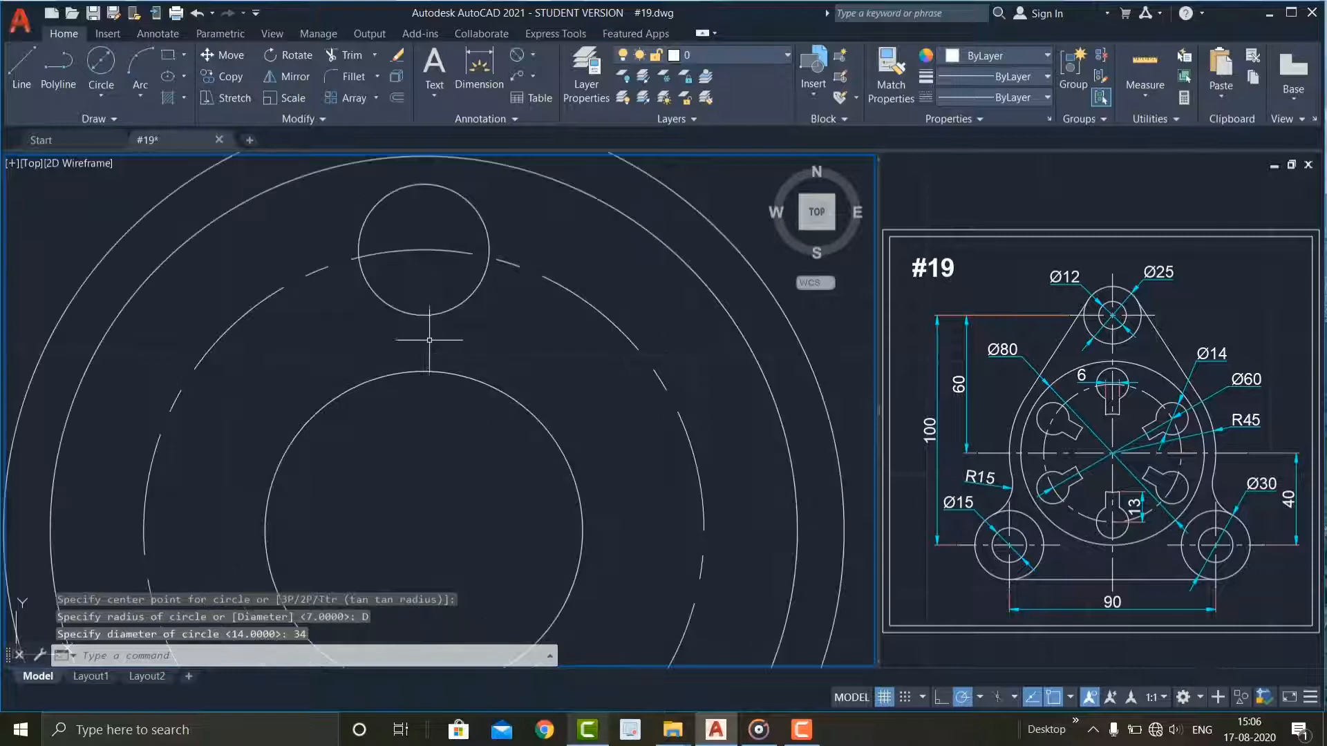
pyautogui.write('l')
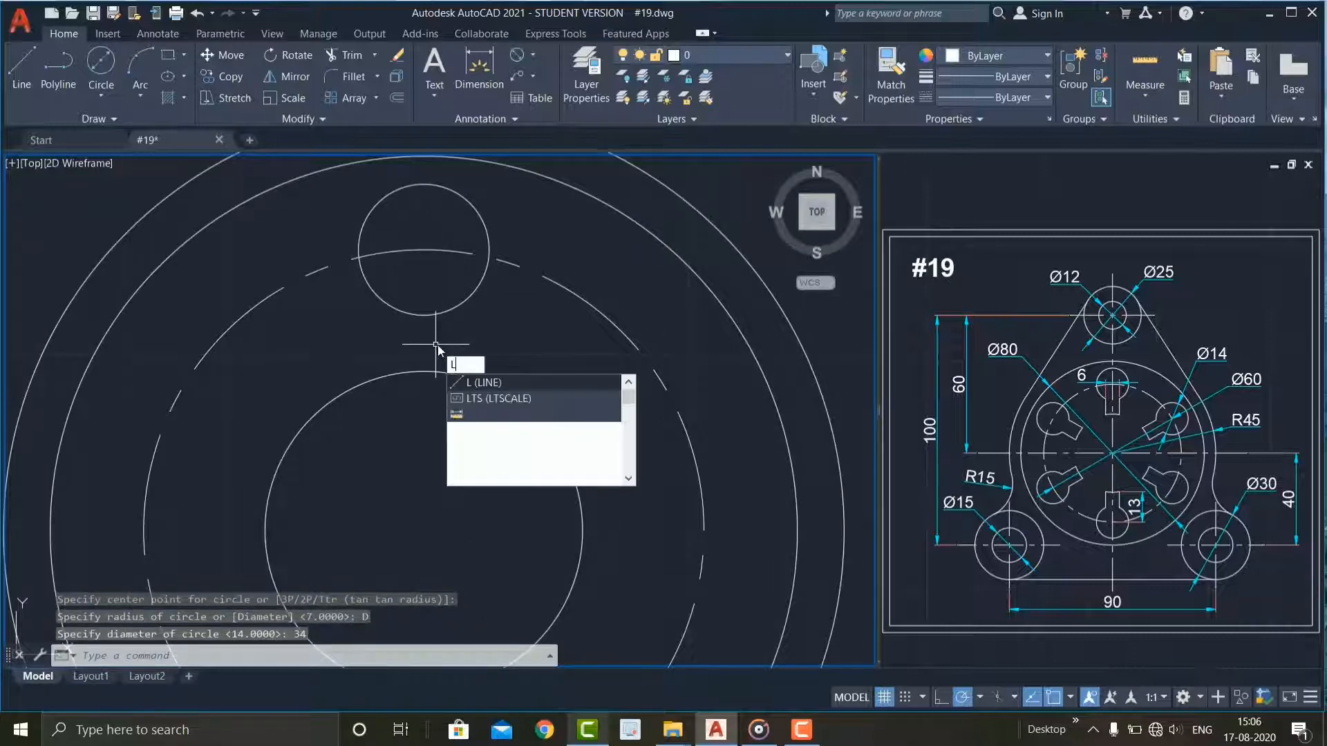
pyautogui.press('Return')
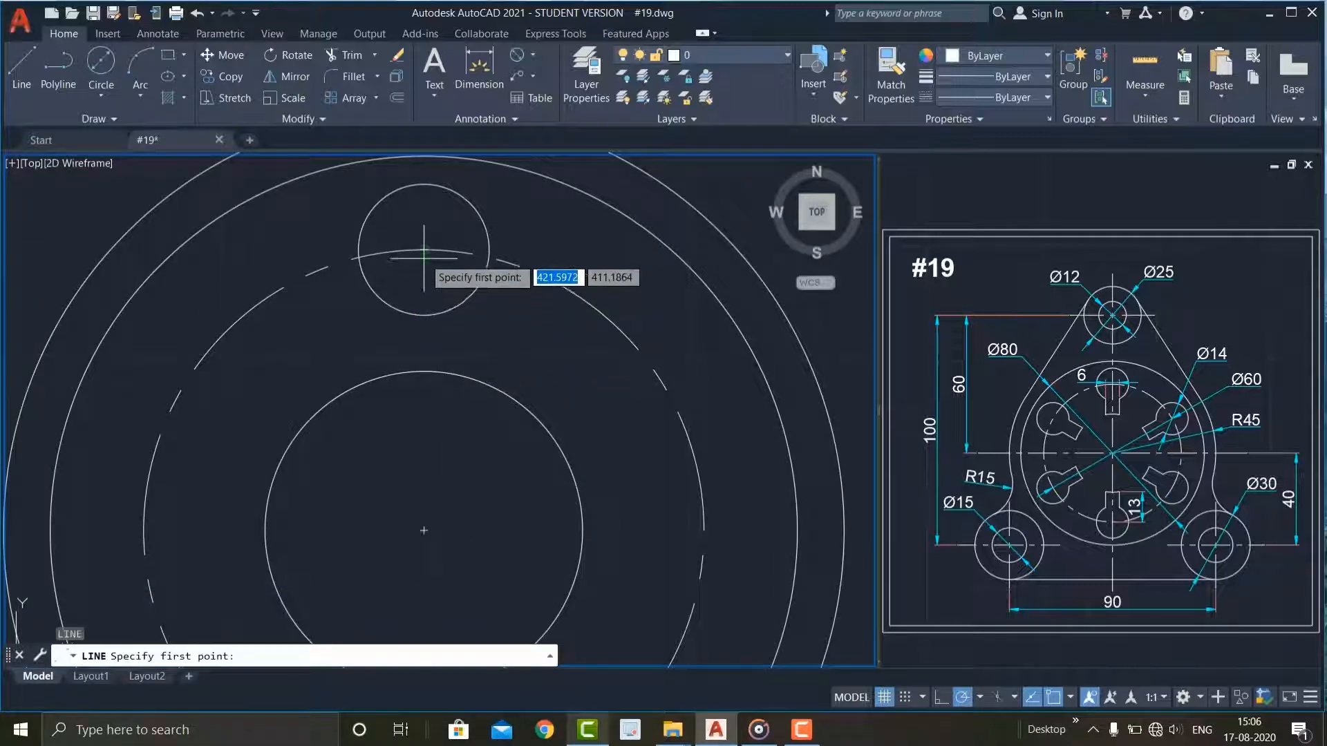
pyautogui.click(425, 249)
pyautogui.click(425, 370)
pyautogui.press('Escape')
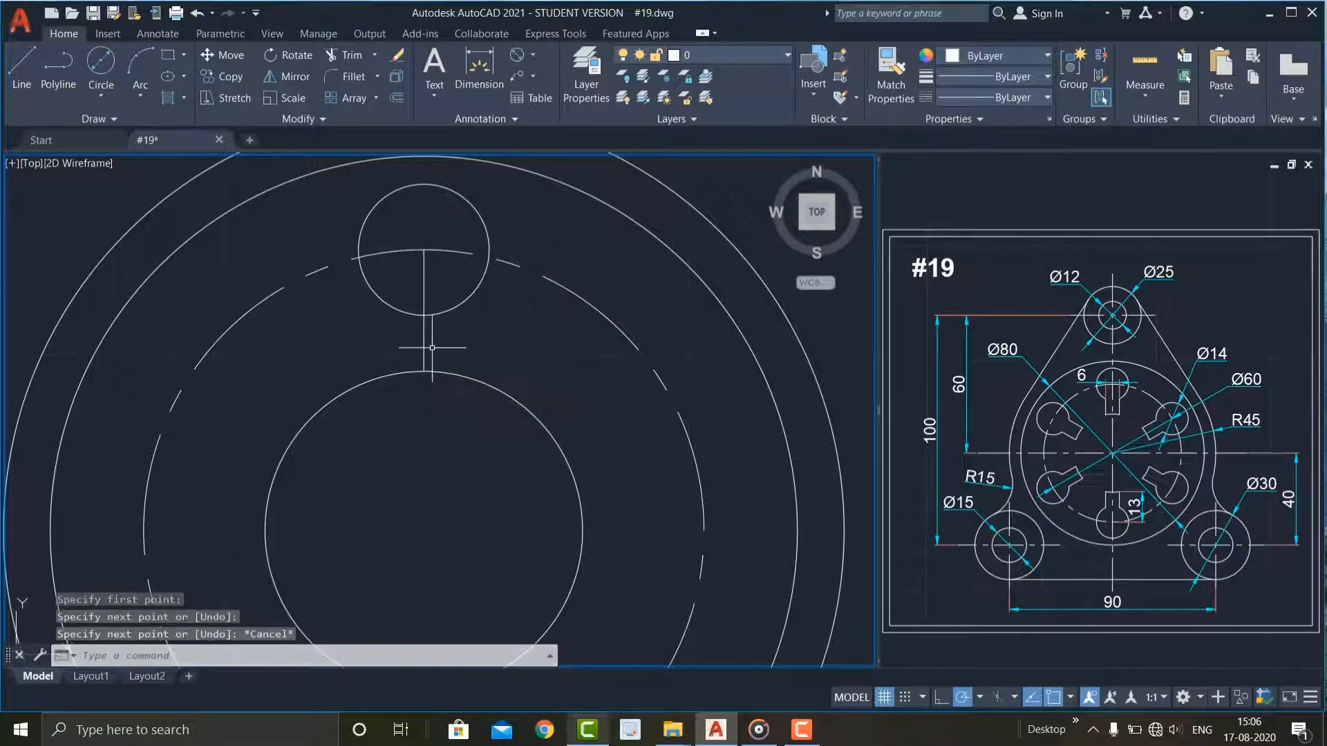
# Offset the vertical slot line by 3 to both its right and left sides
pyautogui.click(433, 343)
pyautogui.click(403, 345)
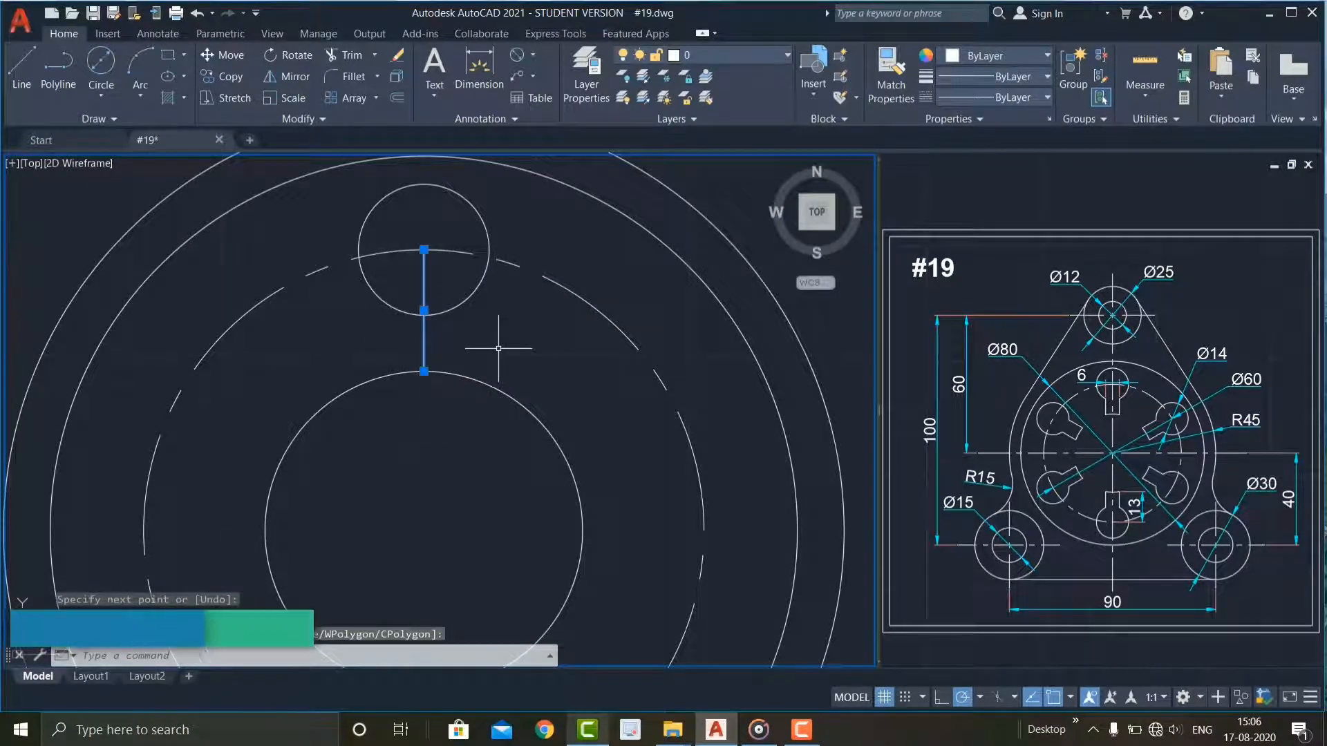
pyautogui.write('o')
pyautogui.press('Return')
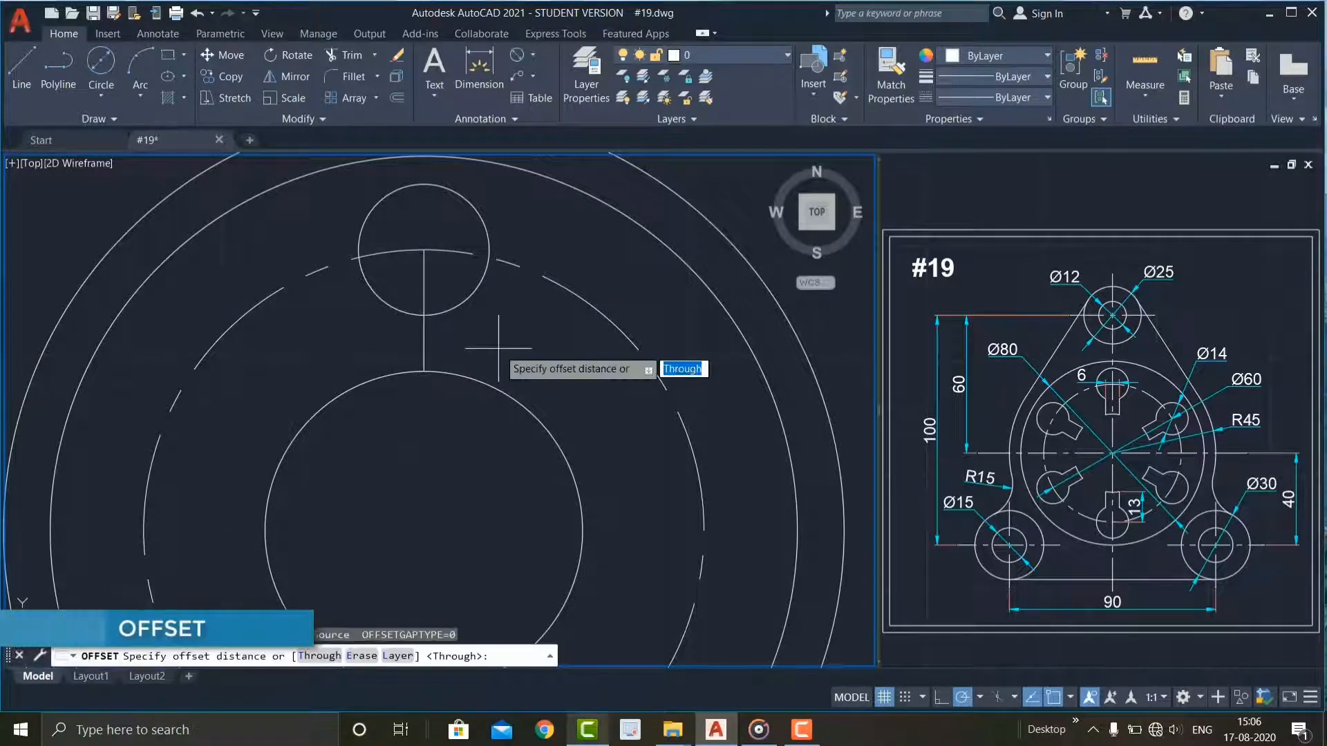
pyautogui.write('3')
pyautogui.press('Return')
pyautogui.click(424, 277)
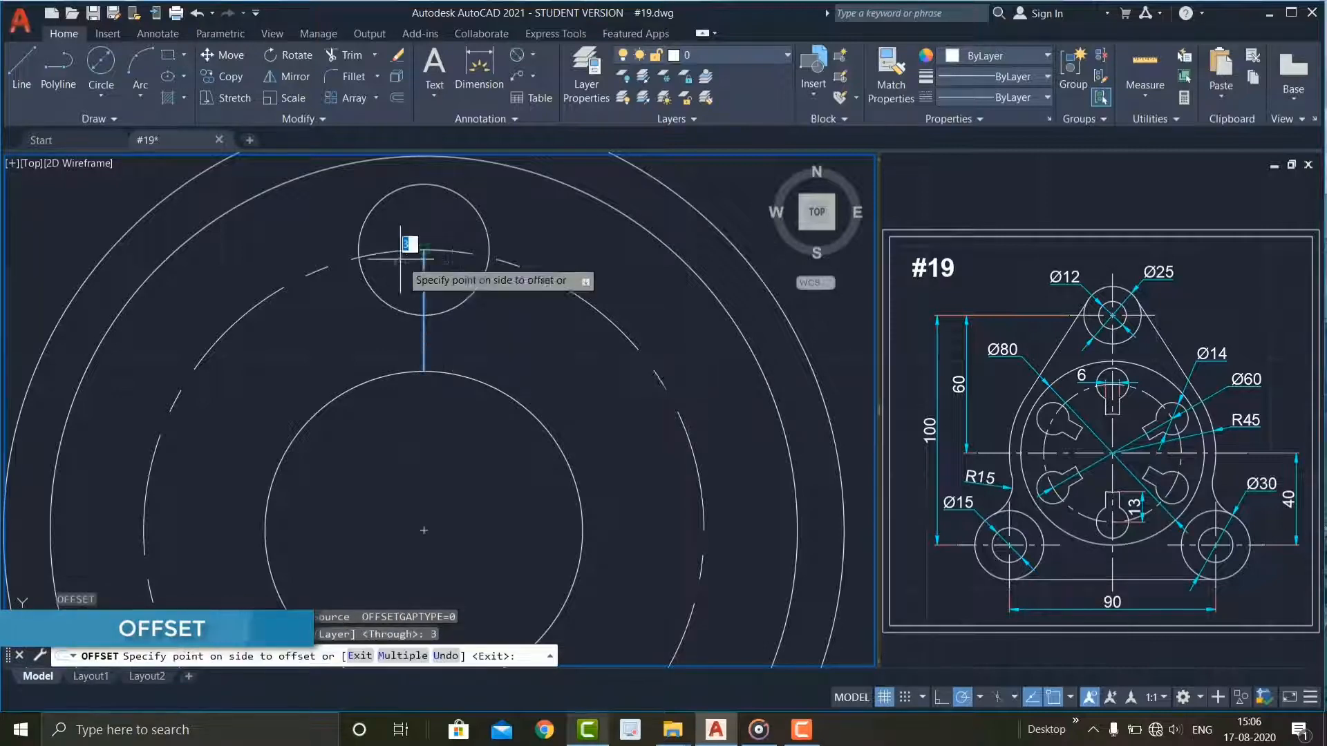
pyautogui.click(477, 321)
pyautogui.click(425, 342)
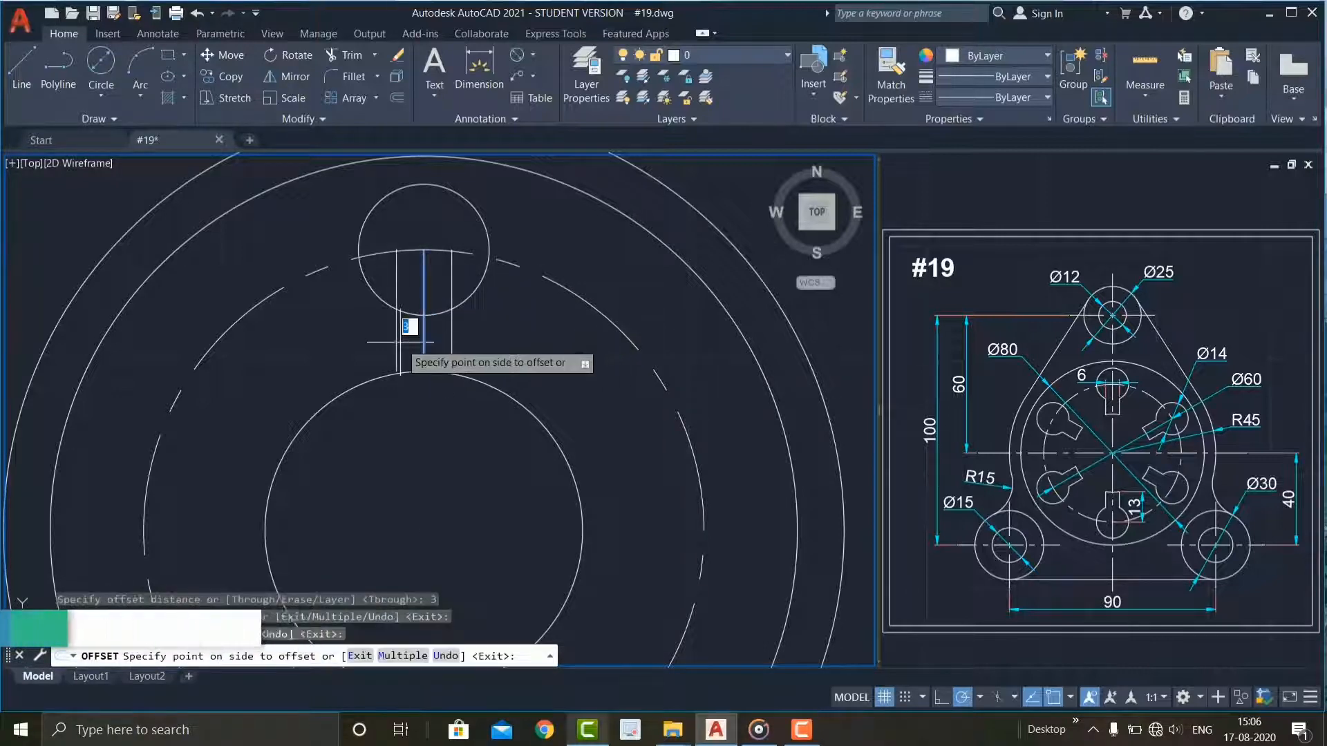
pyautogui.click(394, 345)
pyautogui.press('Escape')
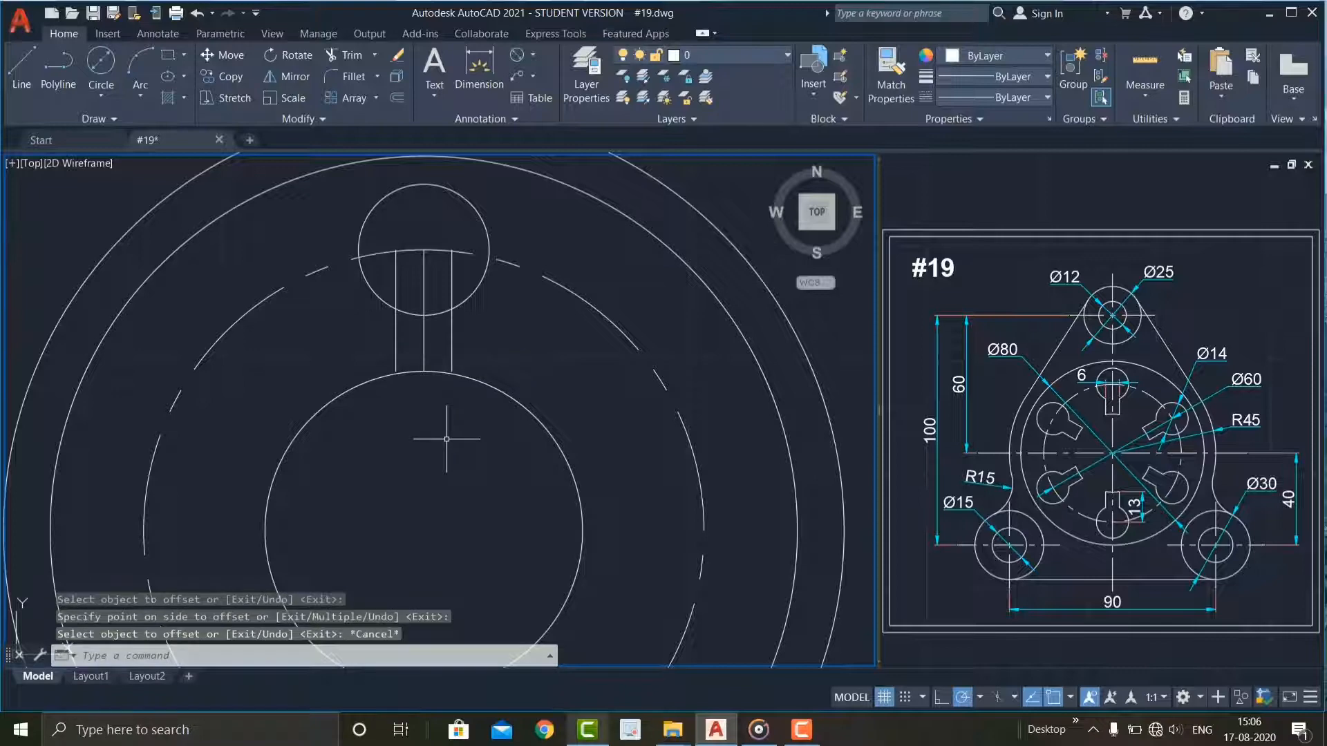
pyautogui.scroll(5, 400, 353)
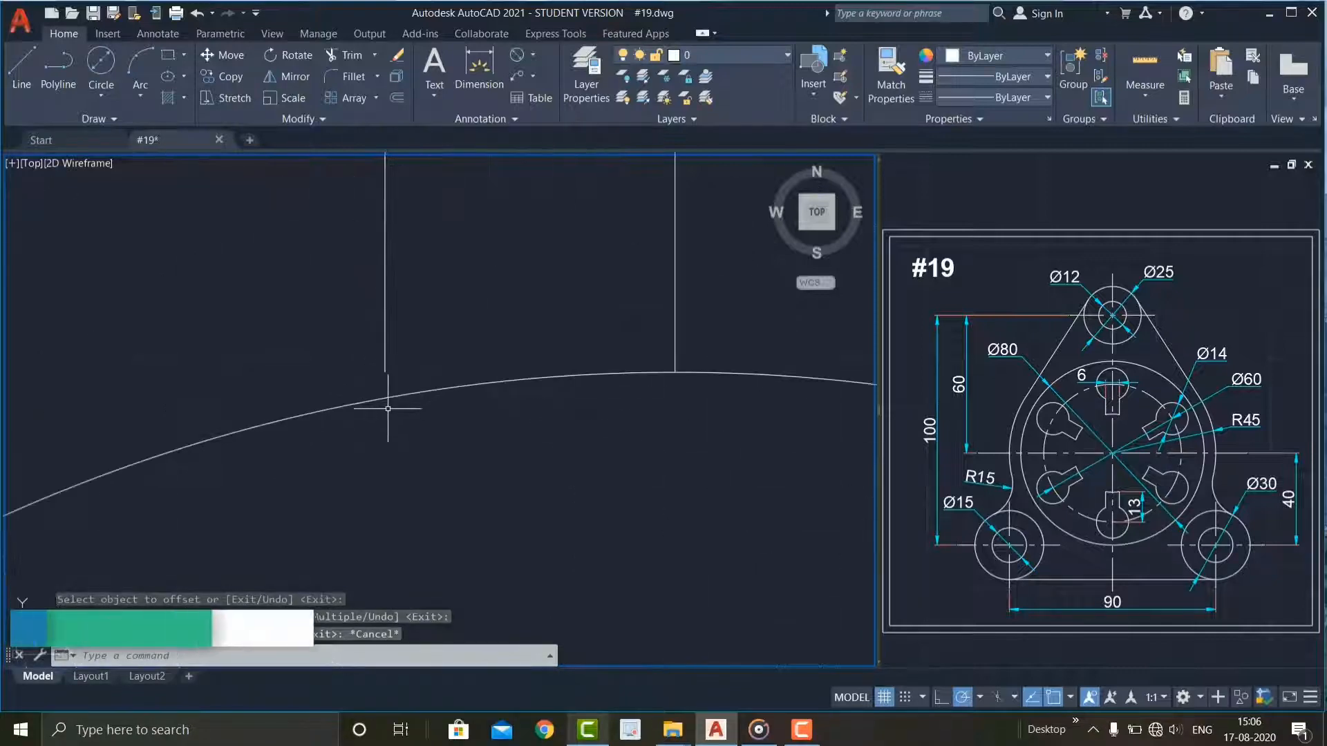
# Extend both side lines of the slot down to the Ø34 construction circle
pyautogui.write('Ex')
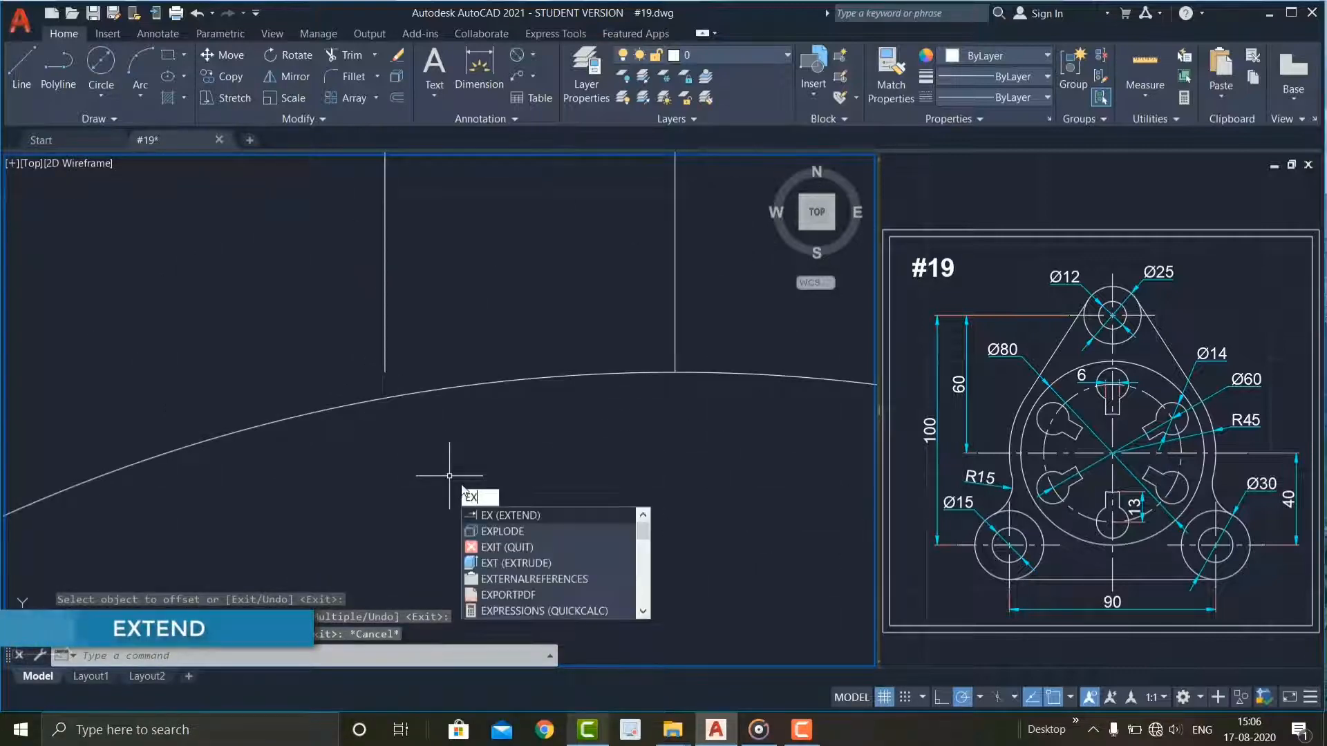
pyautogui.press('Return')
pyautogui.click(384, 346)
pyautogui.scroll(-4, 389, 349)
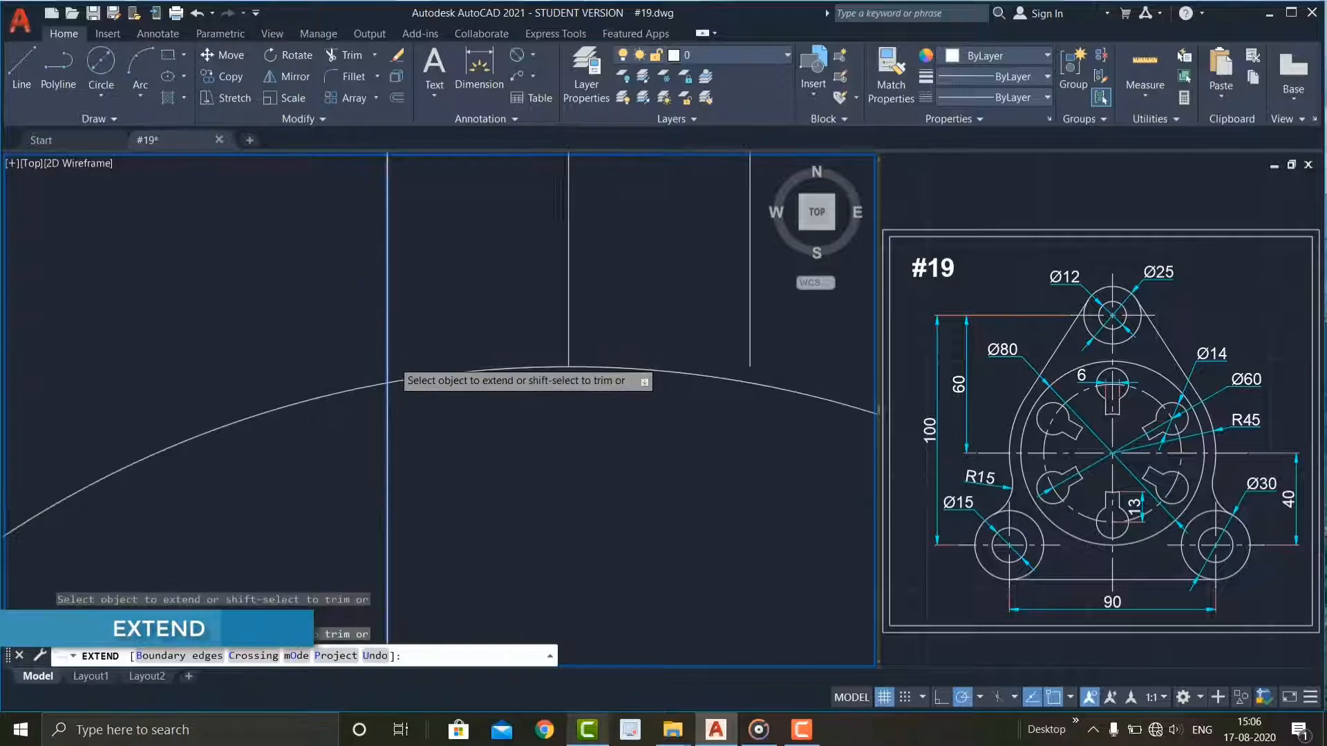
pyautogui.click(614, 342)
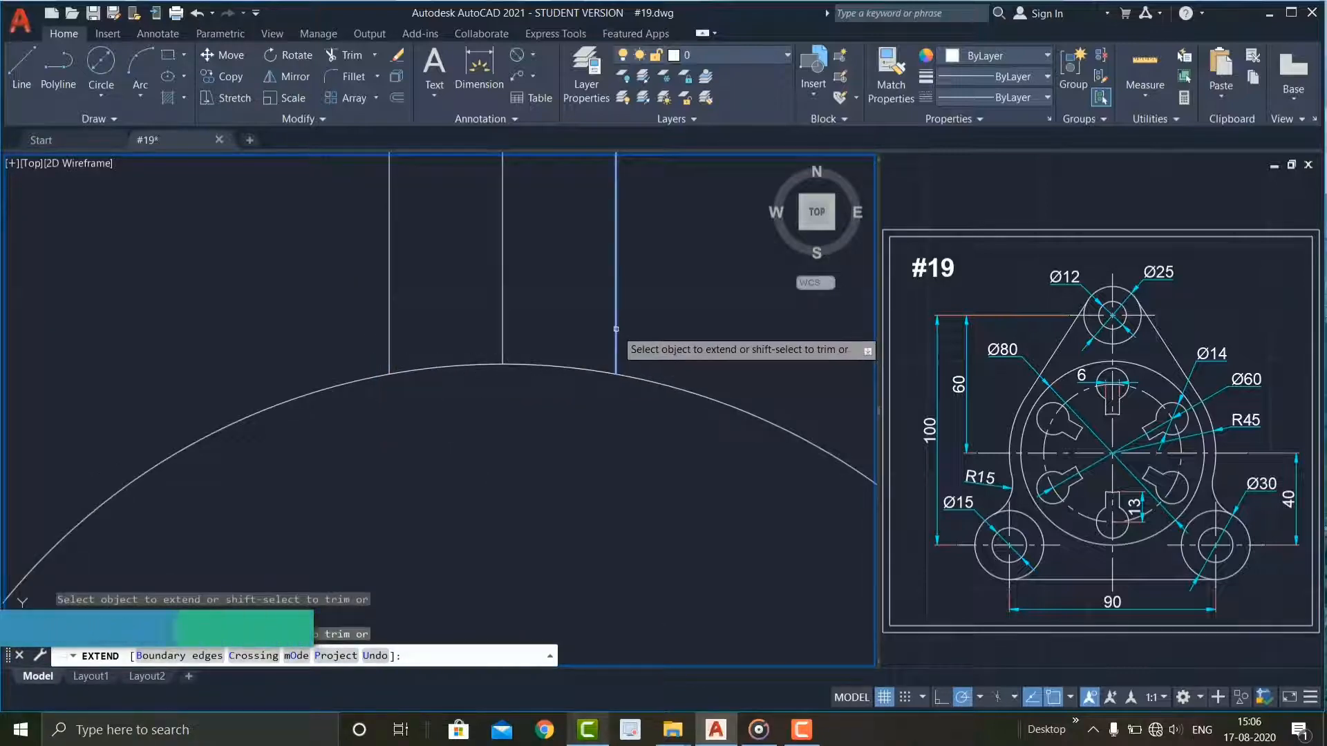
pyautogui.scroll(-4, 657, 394)
pyautogui.press('Escape')
pyautogui.moveTo(679, 352); pyautogui.dragTo(667, 368, button='middle')
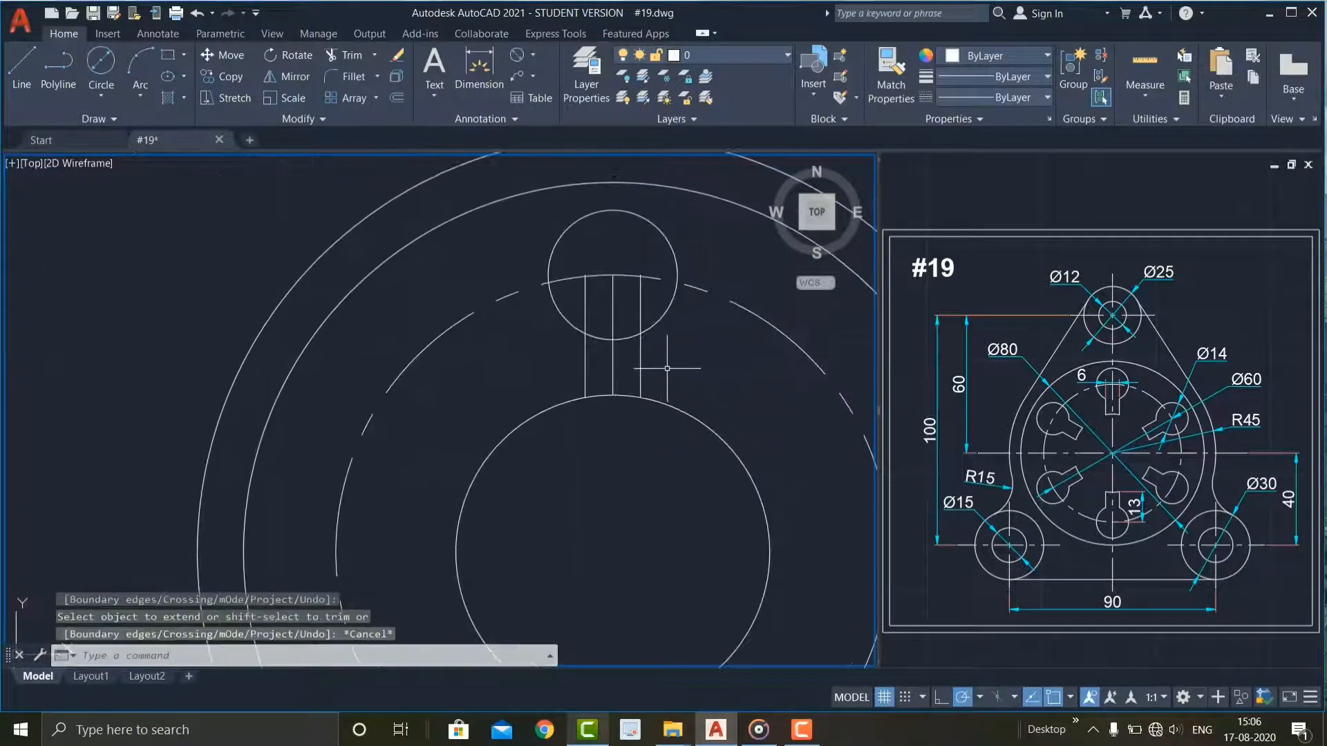
# Trim the Ø34 construction circle down to the short arc between the slot's side lines
pyautogui.write('TR')
pyautogui.press('Return')
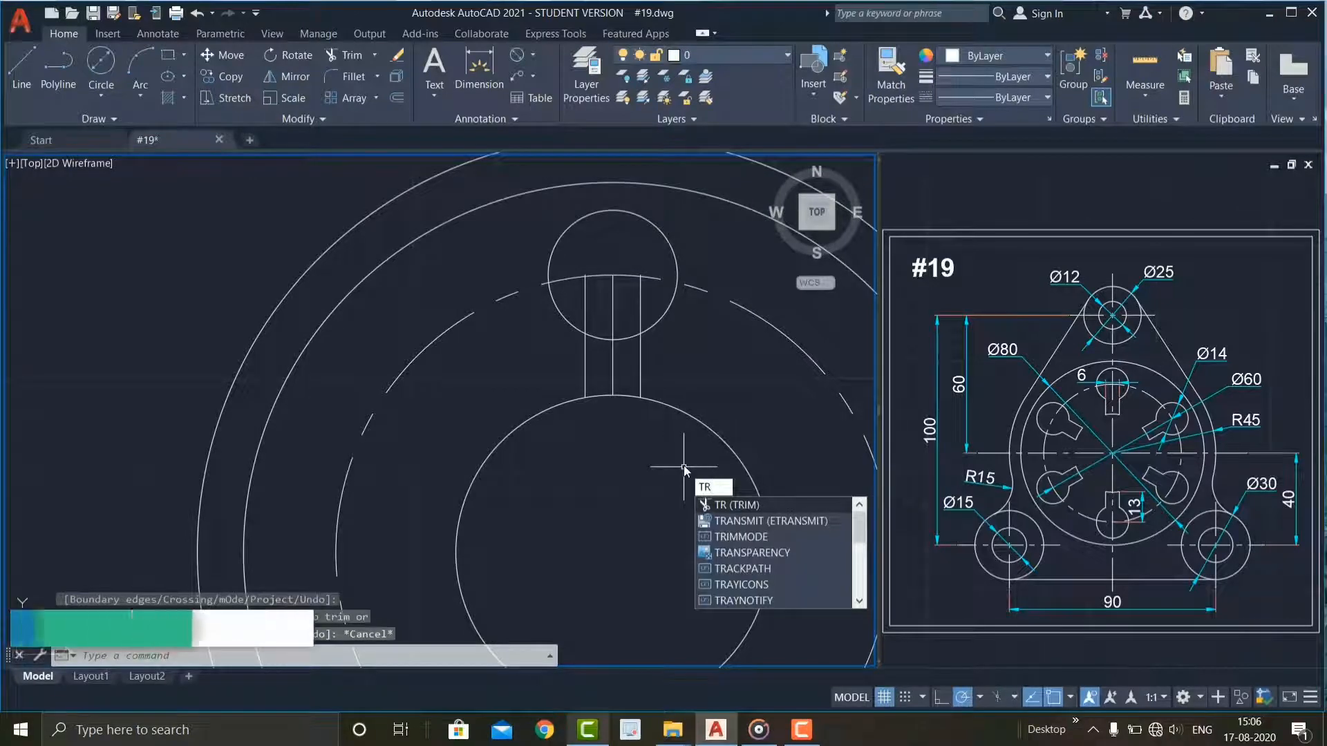
pyautogui.click(746, 425)
pyautogui.click(679, 508)
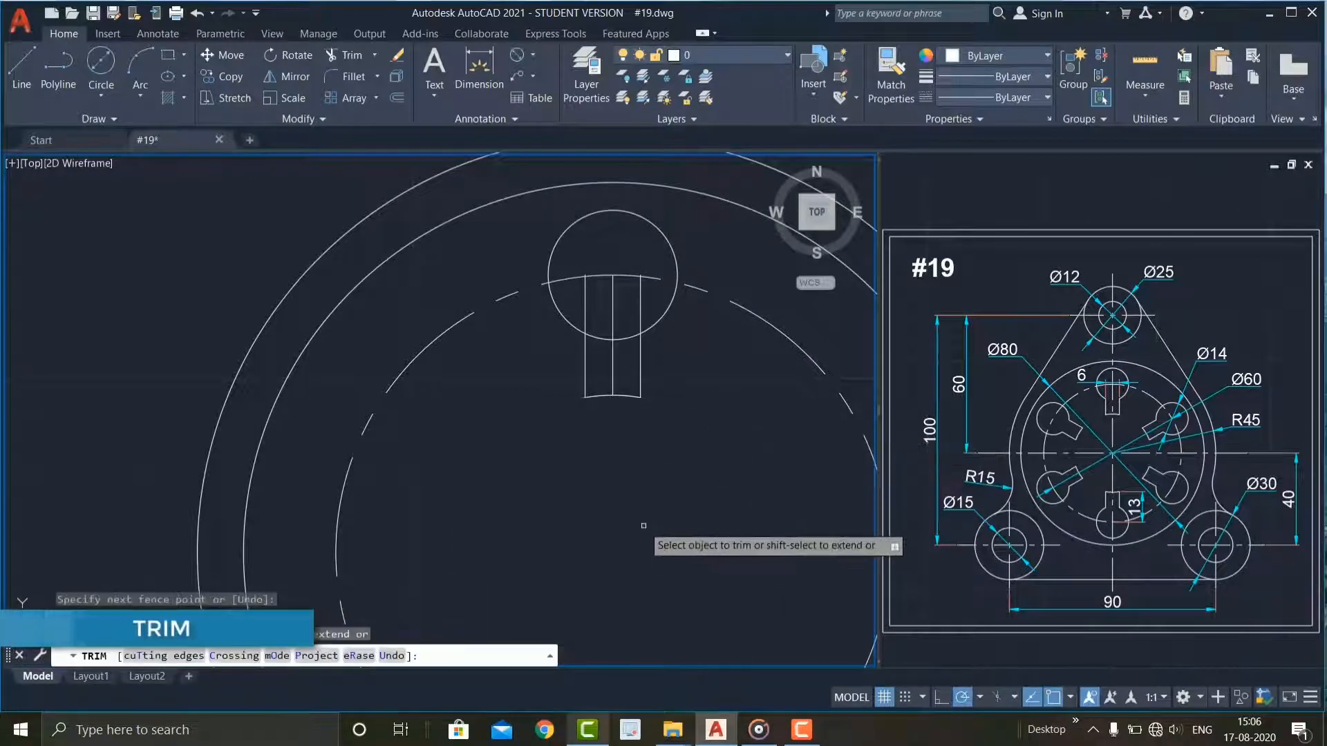
# Trim the slot's middle line, the Ø14 circle's arc between the side lines, and the side lines inside that circle
pyautogui.click(612, 358)
pyautogui.click(602, 340)
pyautogui.click(625, 333)
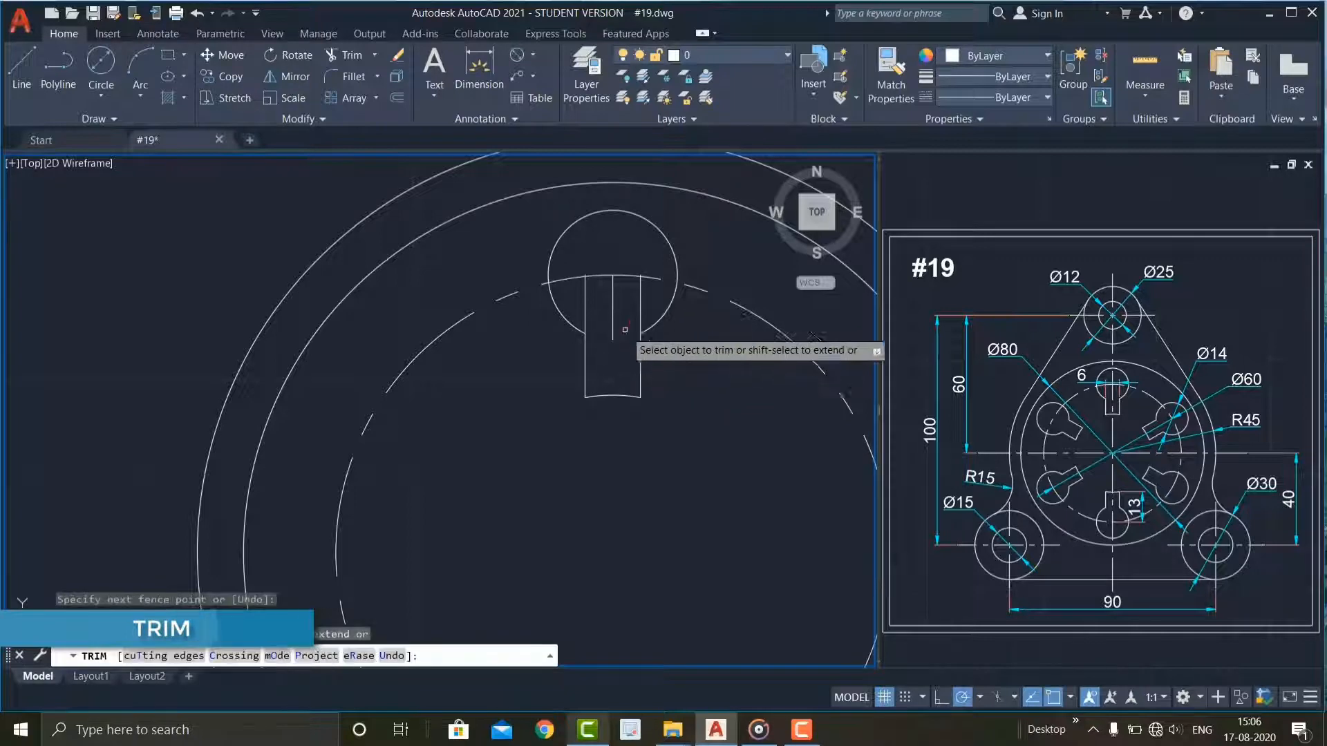
pyautogui.click(650, 298)
pyautogui.click(581, 291)
# Trim the leftover stubs of the slot lines above the Ø60 centre-line arc inside the Ø14 circle
pyautogui.scroll(8, 639, 272)
pyautogui.scroll(6, 651, 286)
pyautogui.click(669, 331)
pyautogui.click(608, 315)
pyautogui.scroll(-7, 601, 305)
pyautogui.scroll(7, 616, 313)
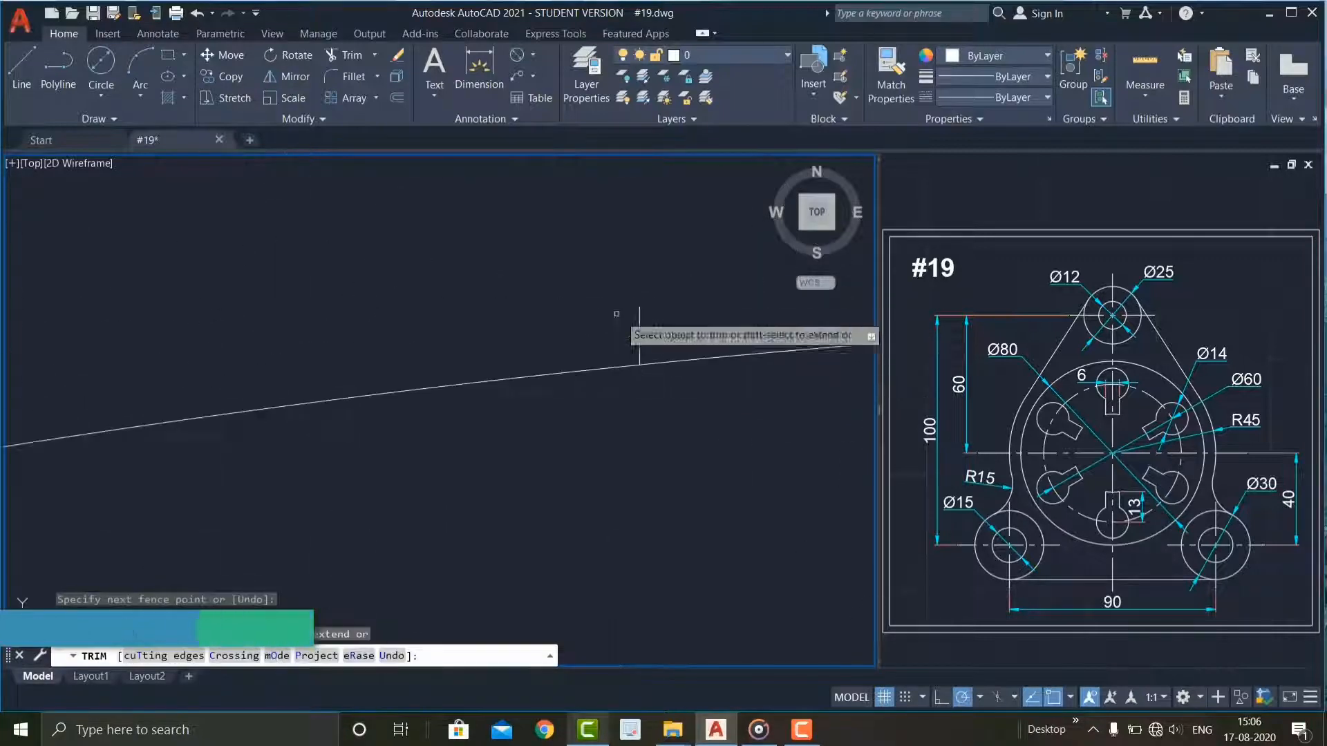
pyautogui.click(546, 337)
pyautogui.click(677, 336)
pyautogui.scroll(-13, 518, 351)
pyautogui.scroll(-5, 511, 366)
pyautogui.press('Escape')
# Create a polar array of the keyhole slot with 6 items over 360 degrees around the common centre of the large circles
pyautogui.click(424, 228)
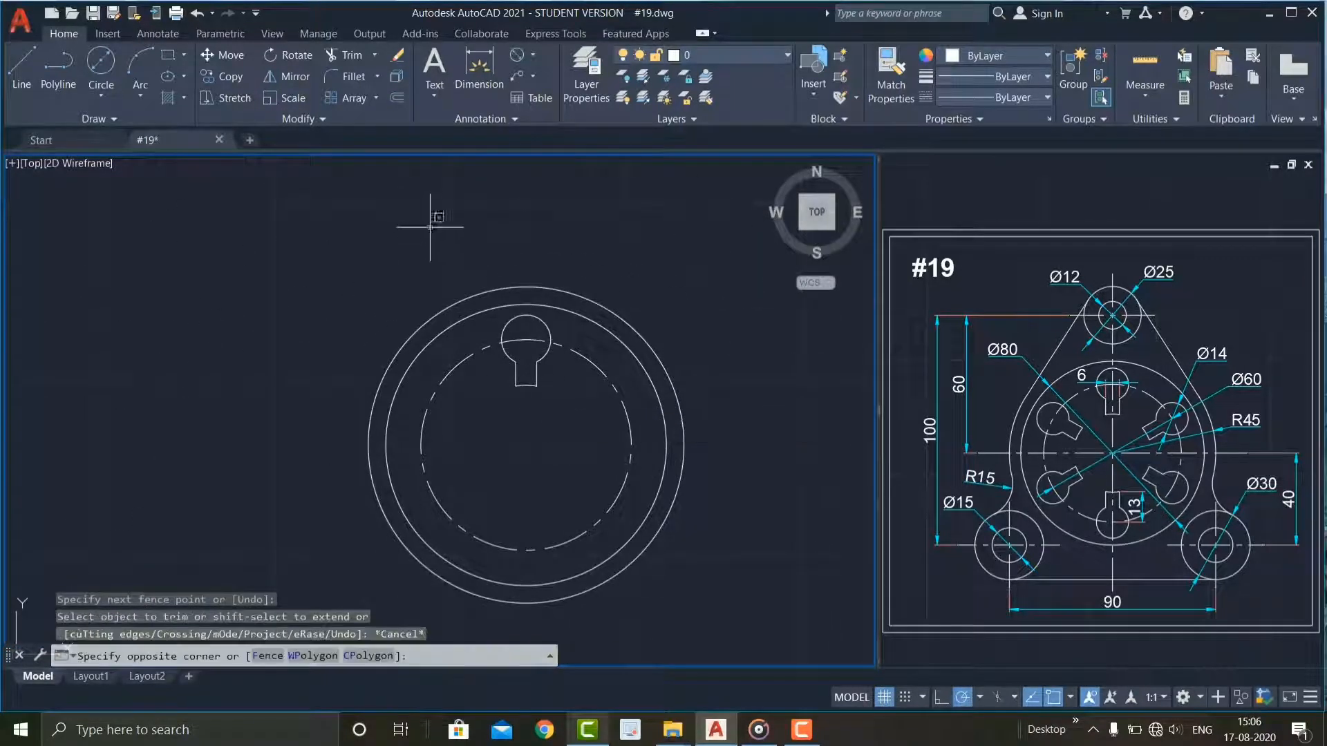
pyautogui.click(629, 429)
pyautogui.click(377, 100)
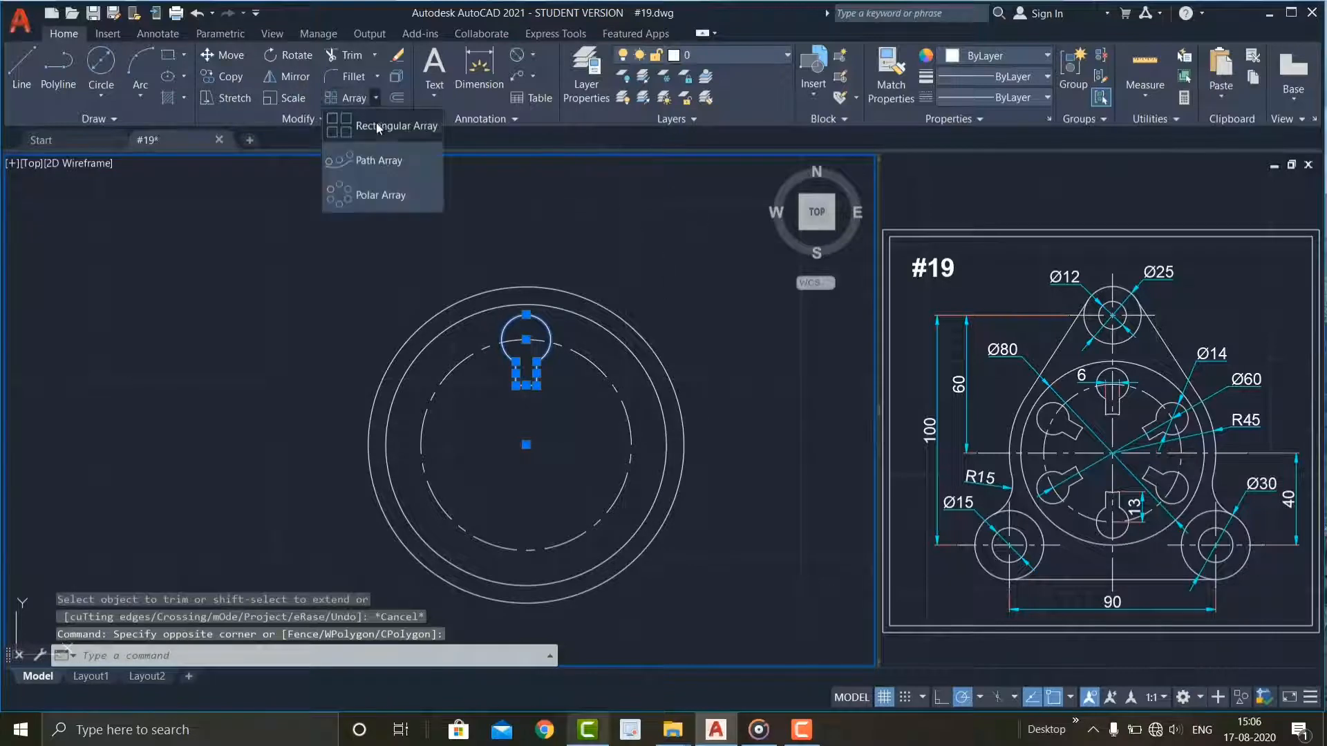
pyautogui.click(379, 196)
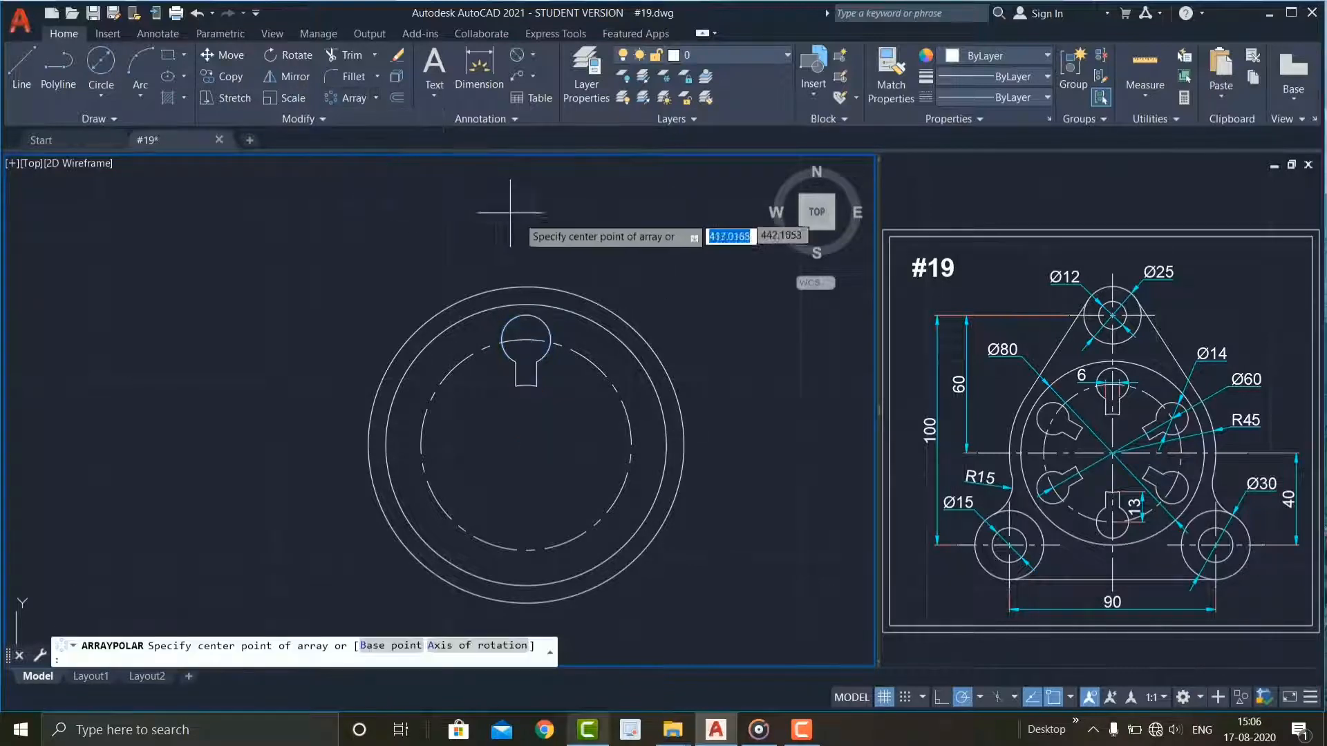
pyautogui.click(526, 444)
pyautogui.click(824, 82)
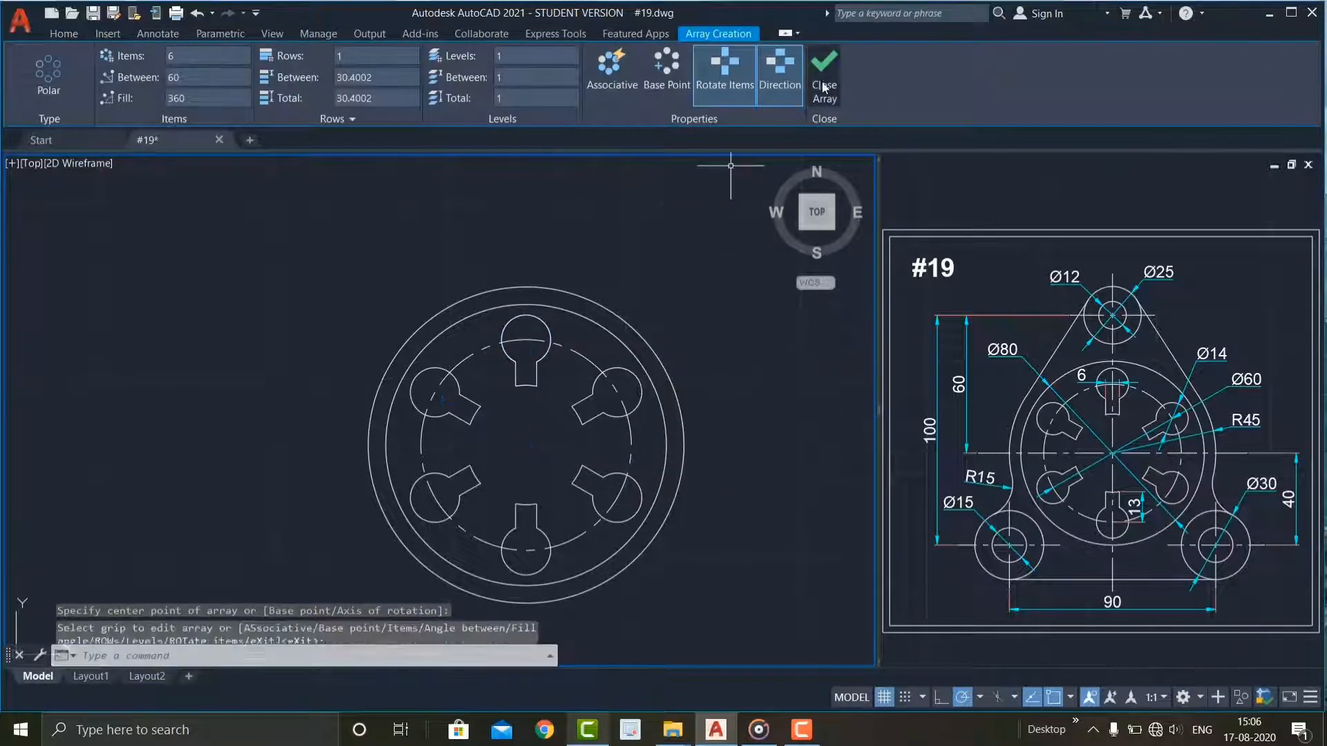
# Draw a circle with a diameter of 25 at the common centre of the large circles
pyautogui.scroll(-2, 663, 305)
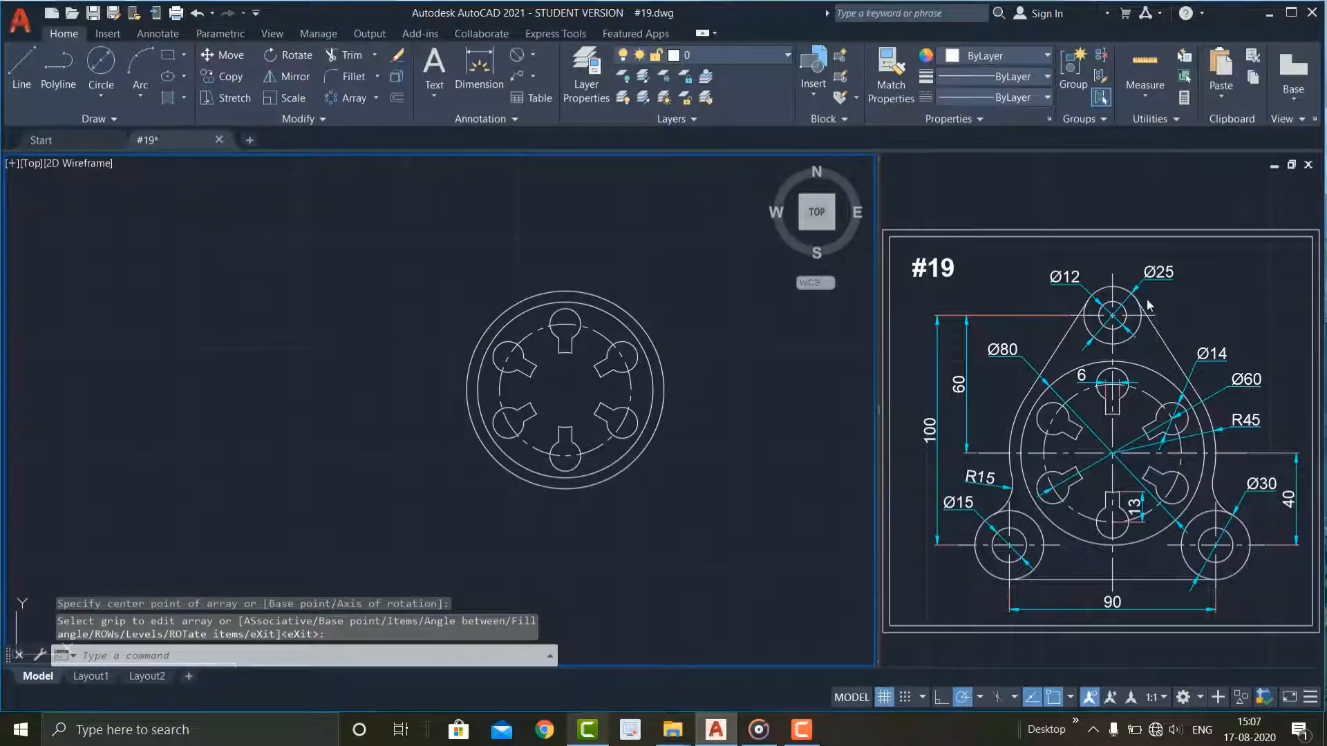
pyautogui.click(824, 377)
pyautogui.click(567, 189)
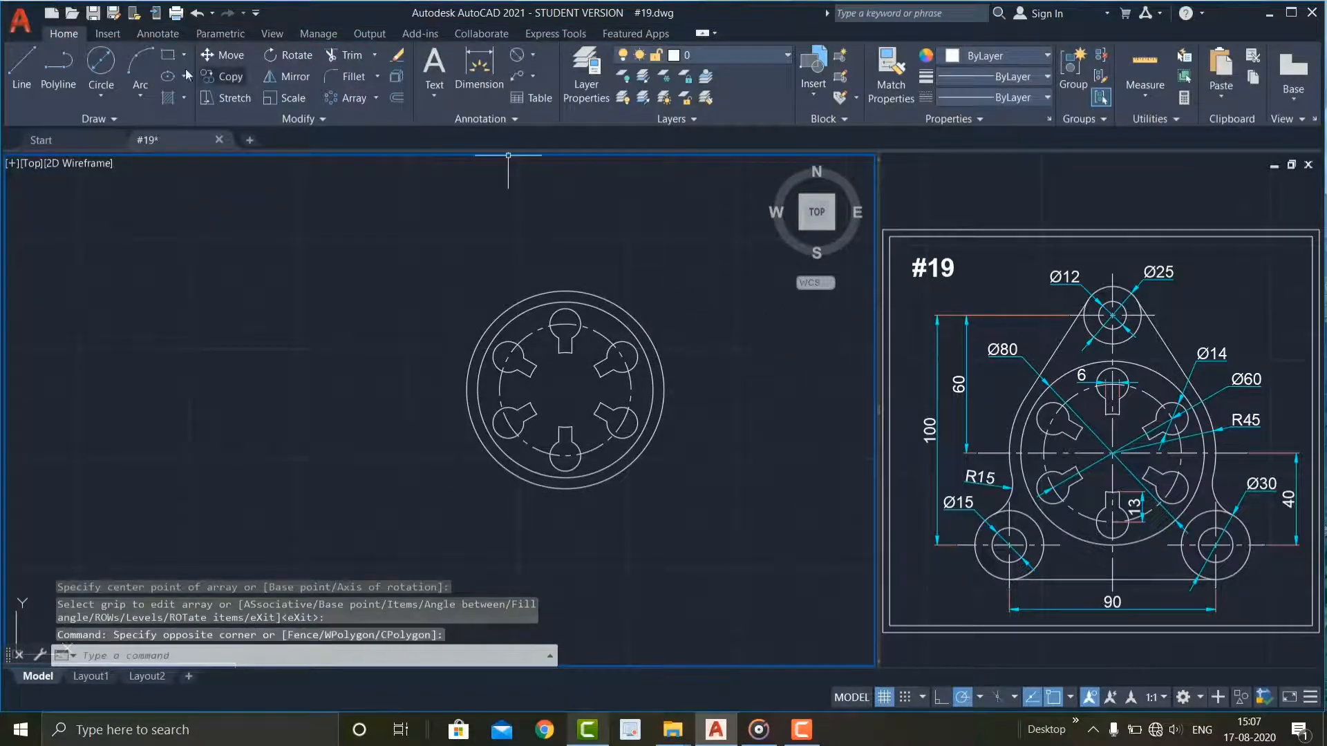
pyautogui.click(100, 69)
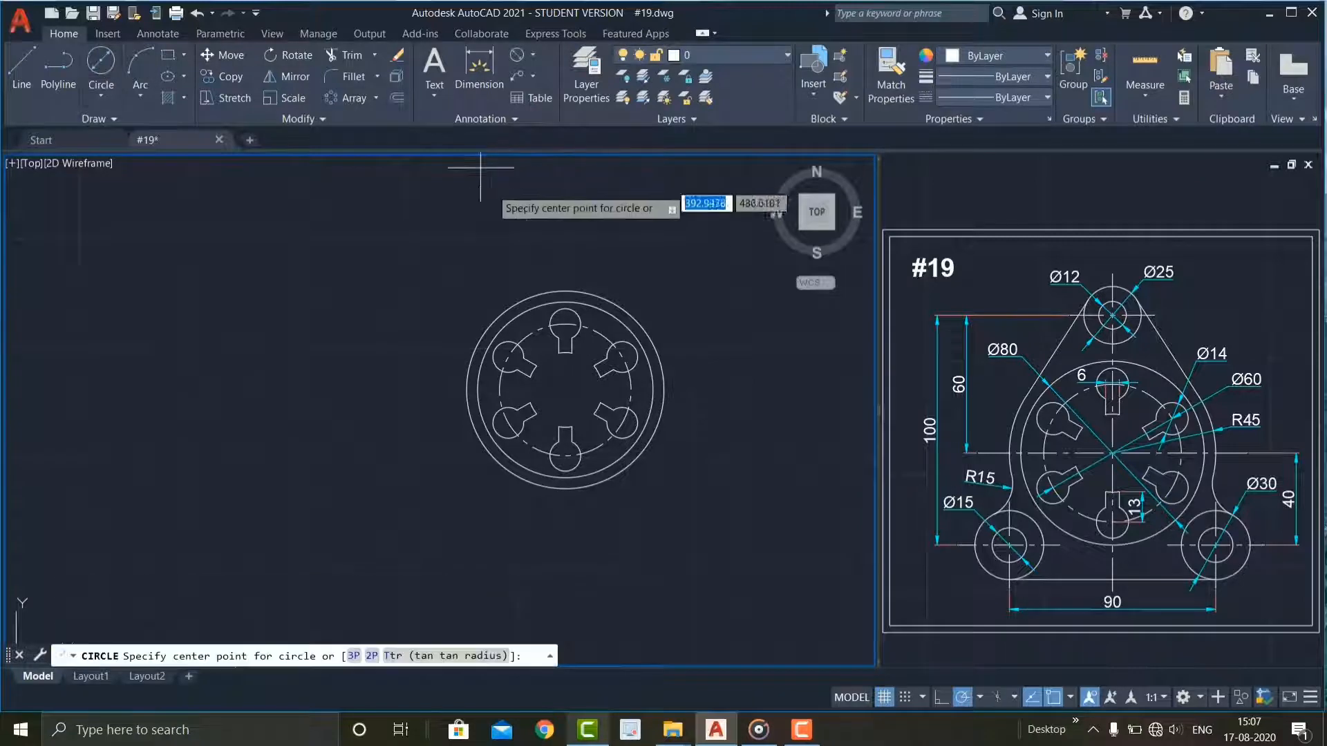
pyautogui.click(565, 390)
pyautogui.press('Return')
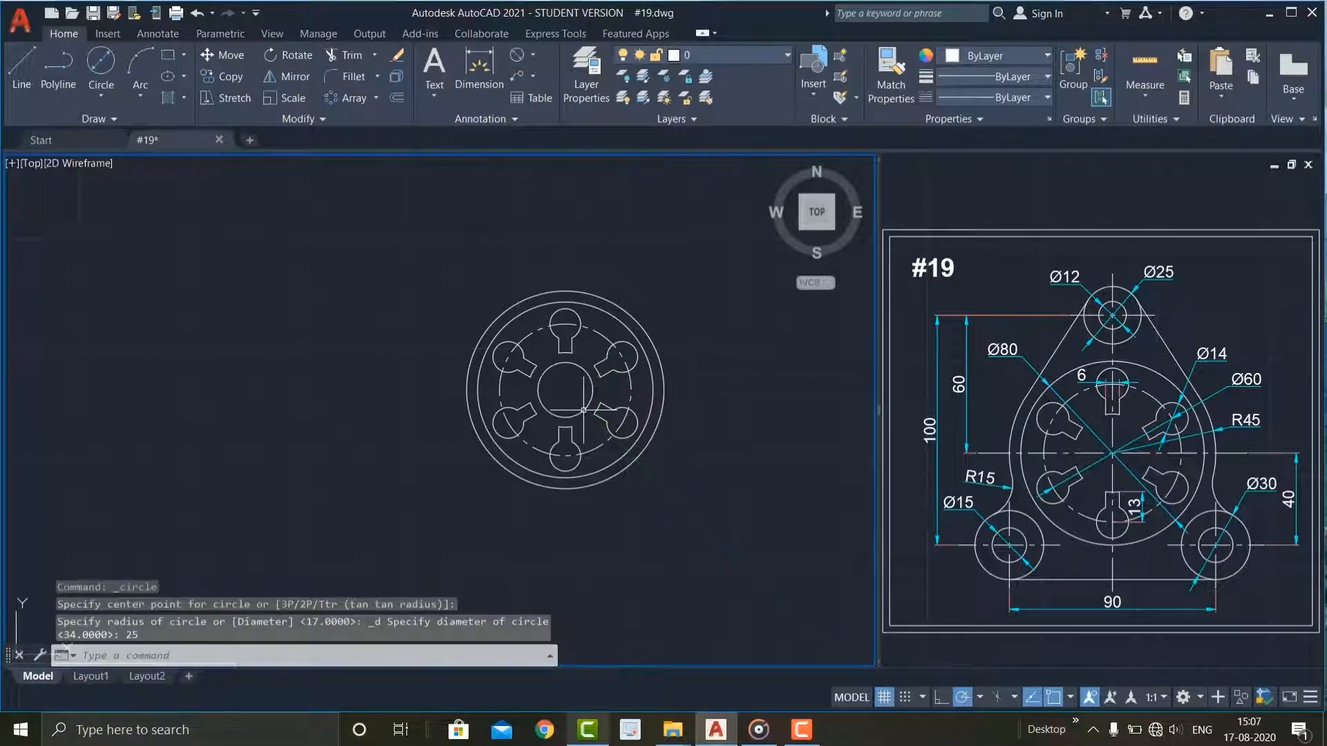
# Draw a circle with a diameter of 12 concentric with the Ø25 circle
pyautogui.click(107, 67)
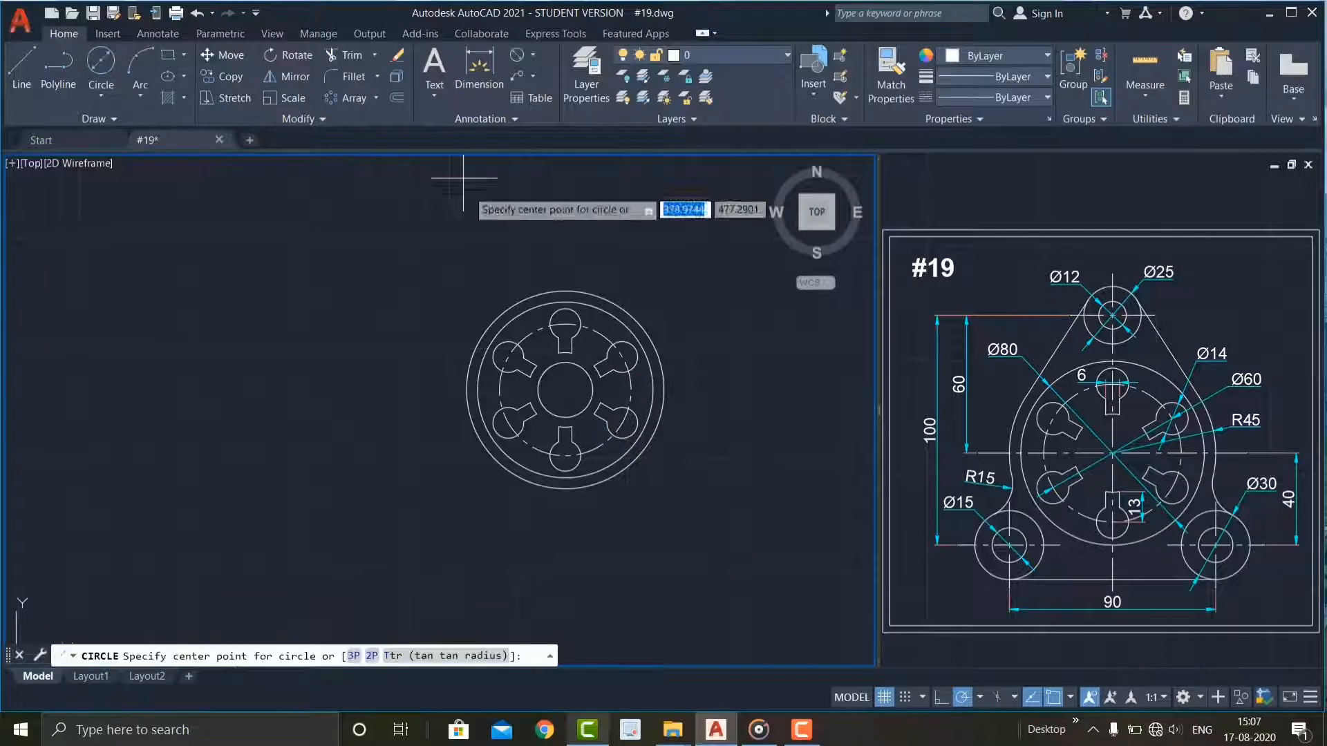
pyautogui.click(566, 390)
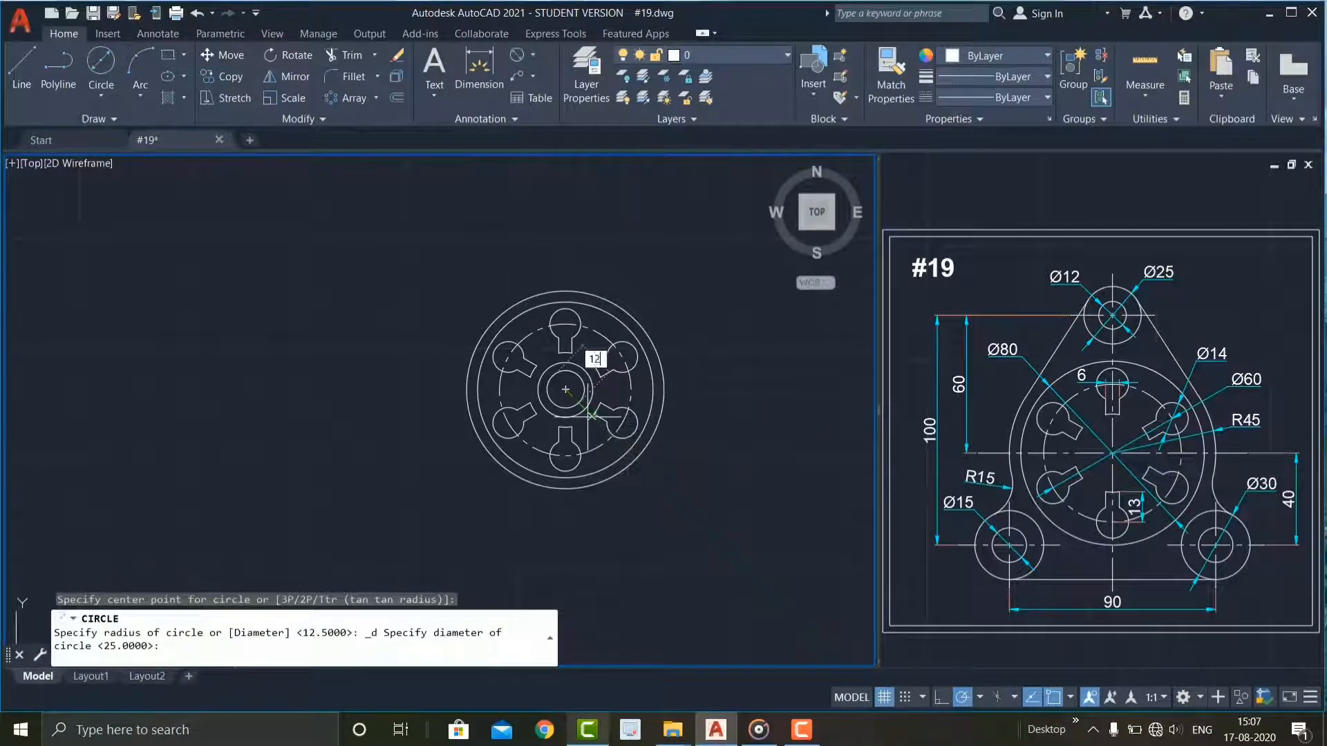
pyautogui.press('Return')
# Move the Ø25 and Ø12 circles 60 straight up from the common centre
pyautogui.scroll(4, 607, 415)
pyautogui.click(434, 257)
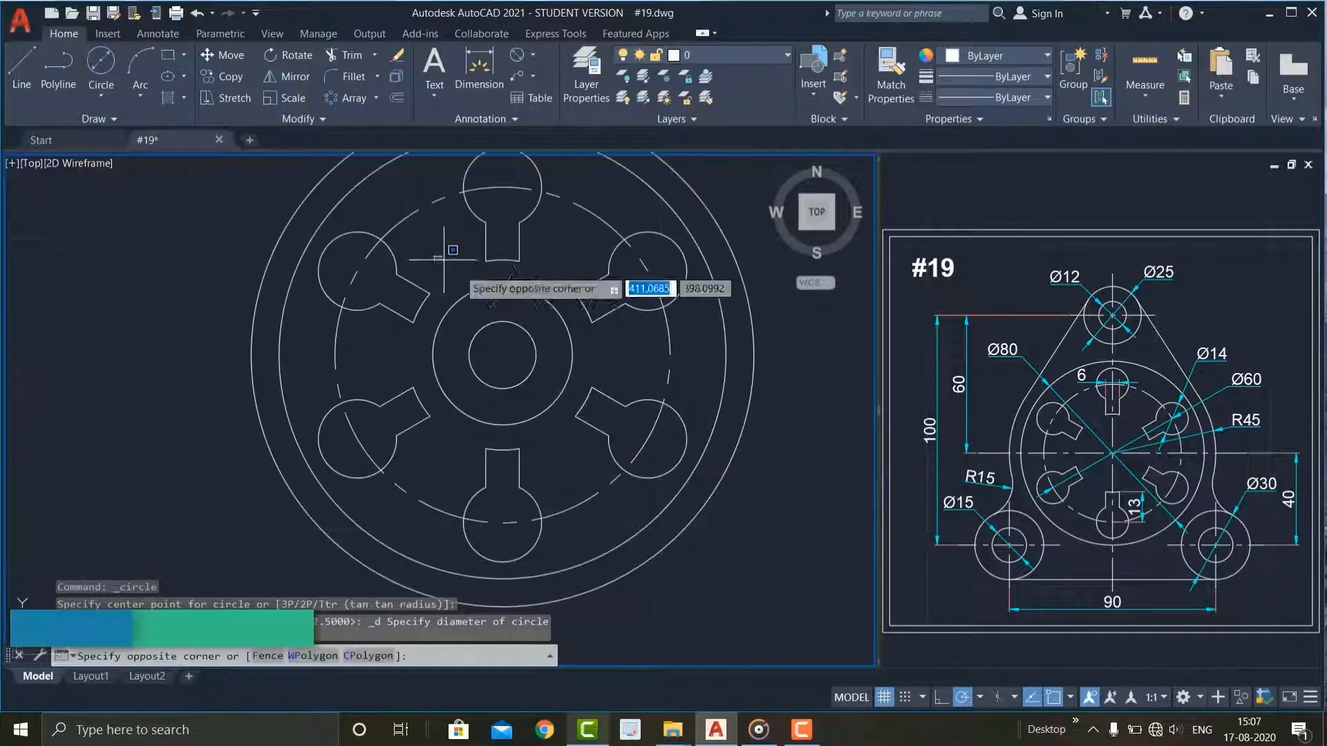
pyautogui.click(567, 436)
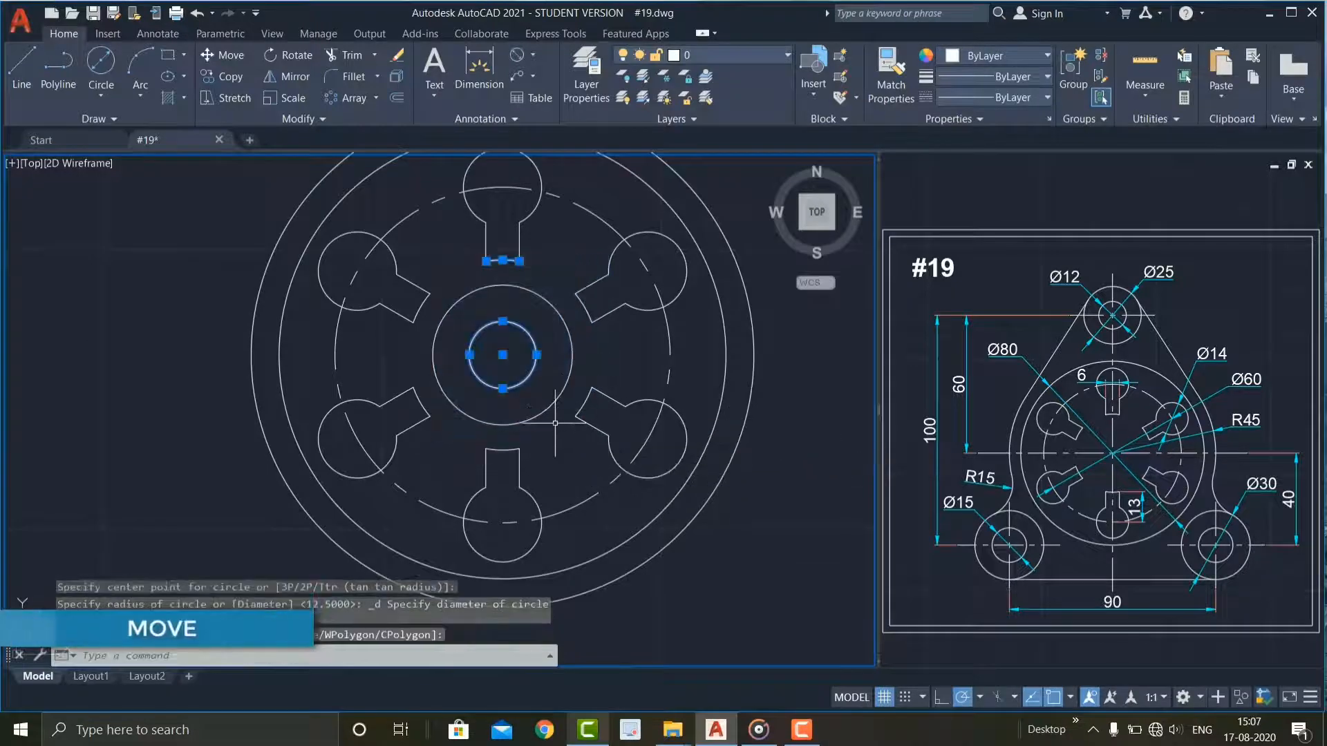
pyautogui.scroll(-4, 707, 413)
pyautogui.press('Return')
pyautogui.click(516, 382)
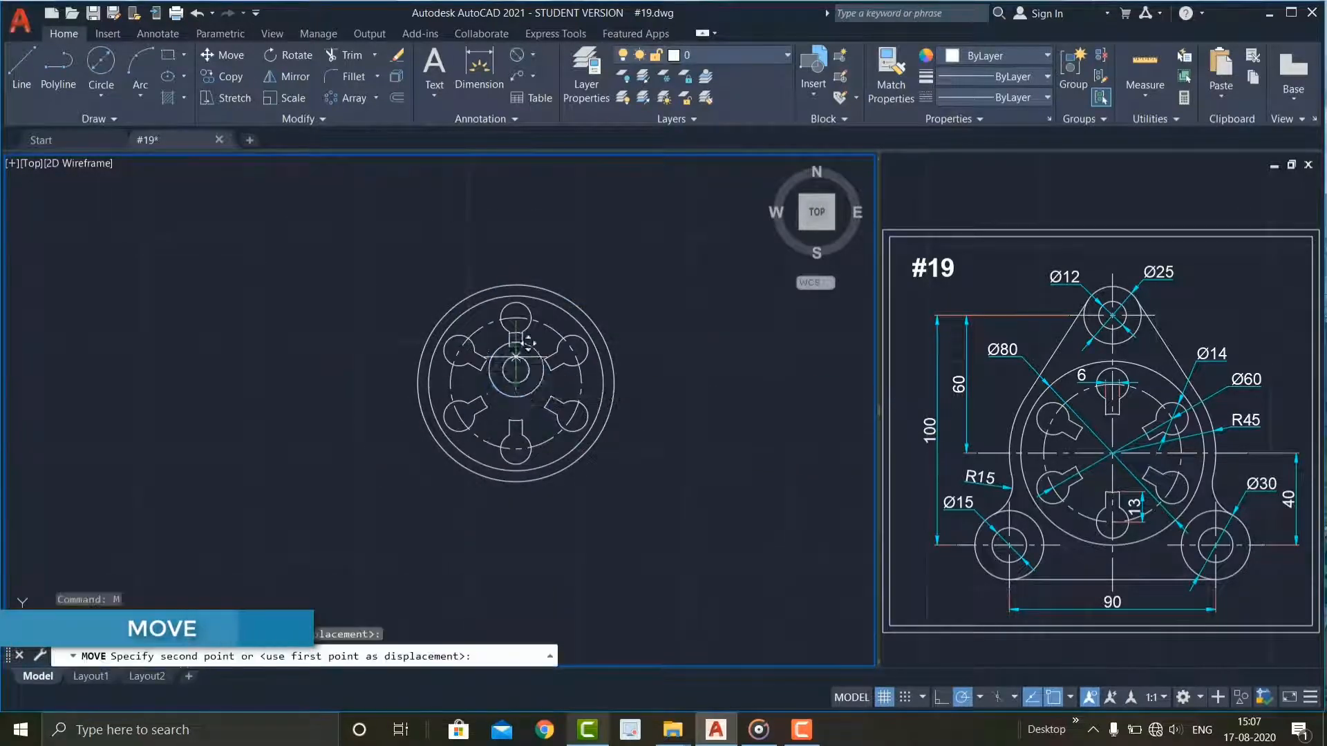
pyautogui.write('60')
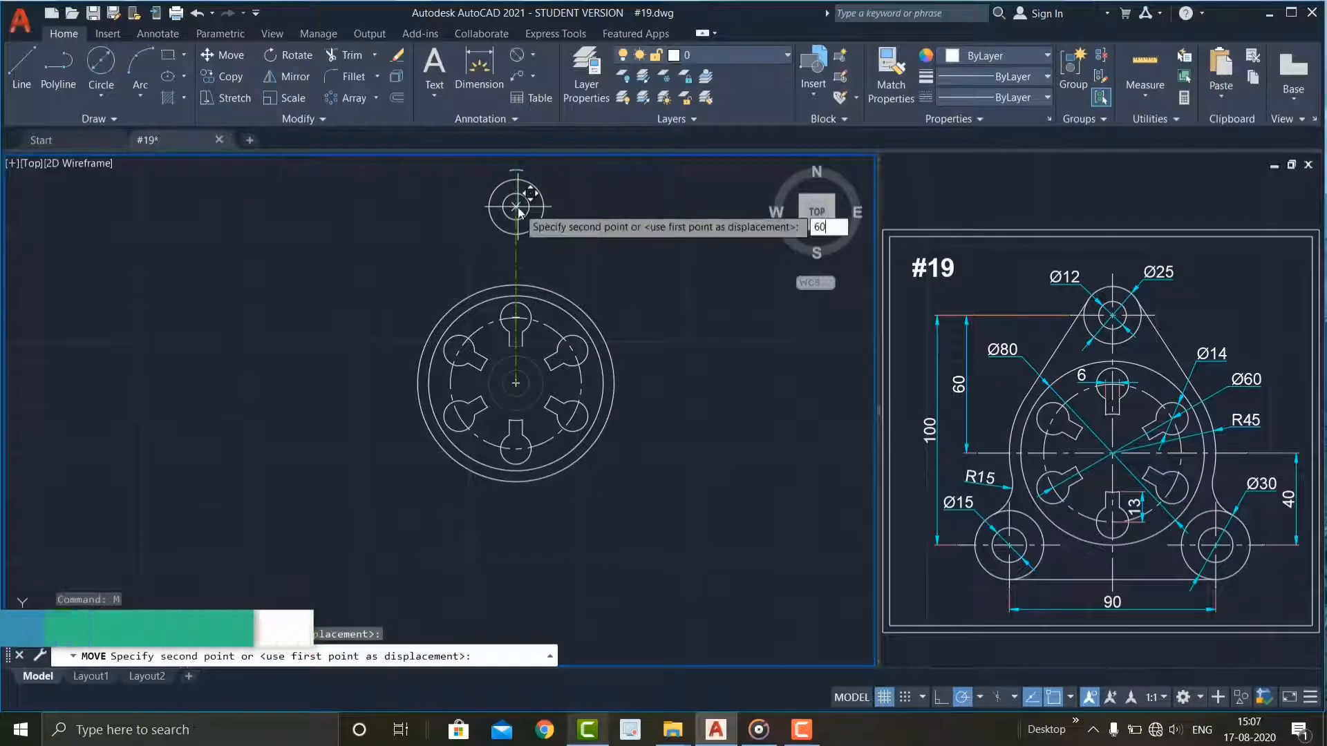
pyautogui.press('Return')
pyautogui.press('Escape')
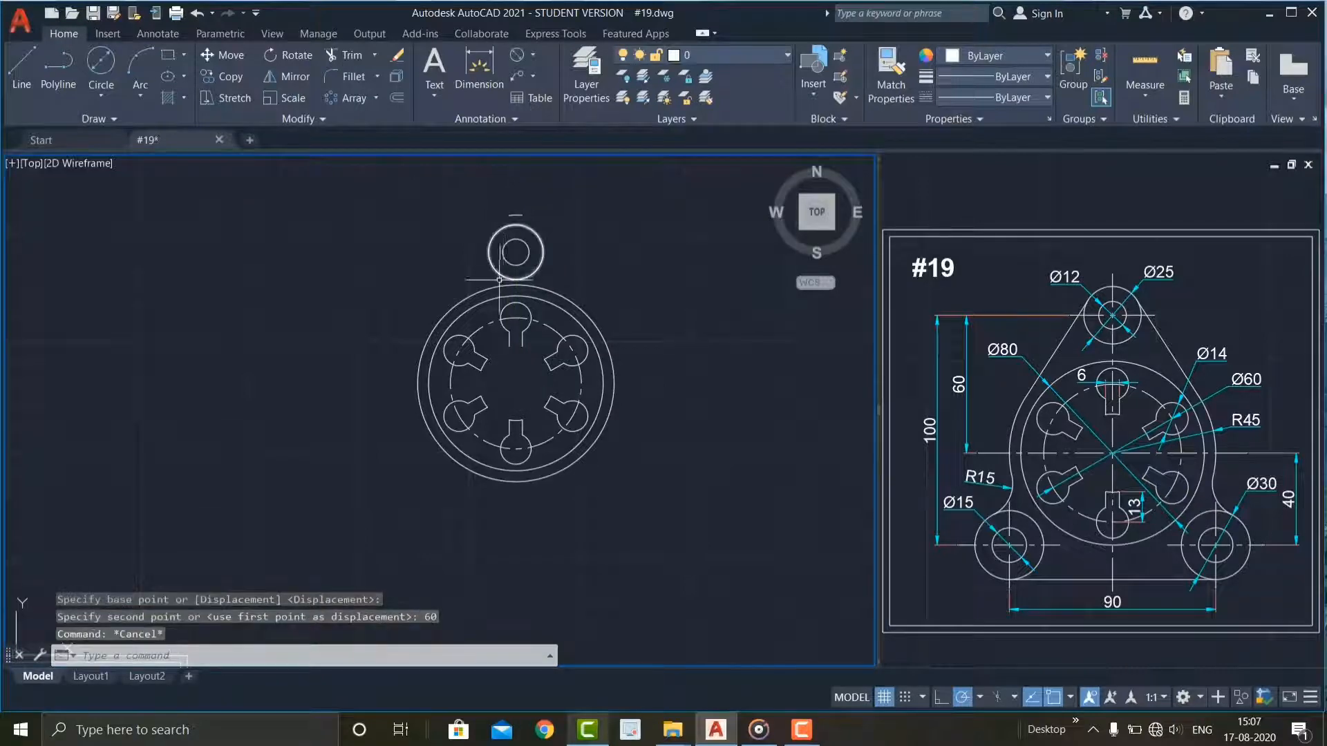
# Erase the stray short arc above the Ø25 circle
pyautogui.scroll(4, 547, 209)
pyautogui.click(547, 211)
pyautogui.click(520, 185)
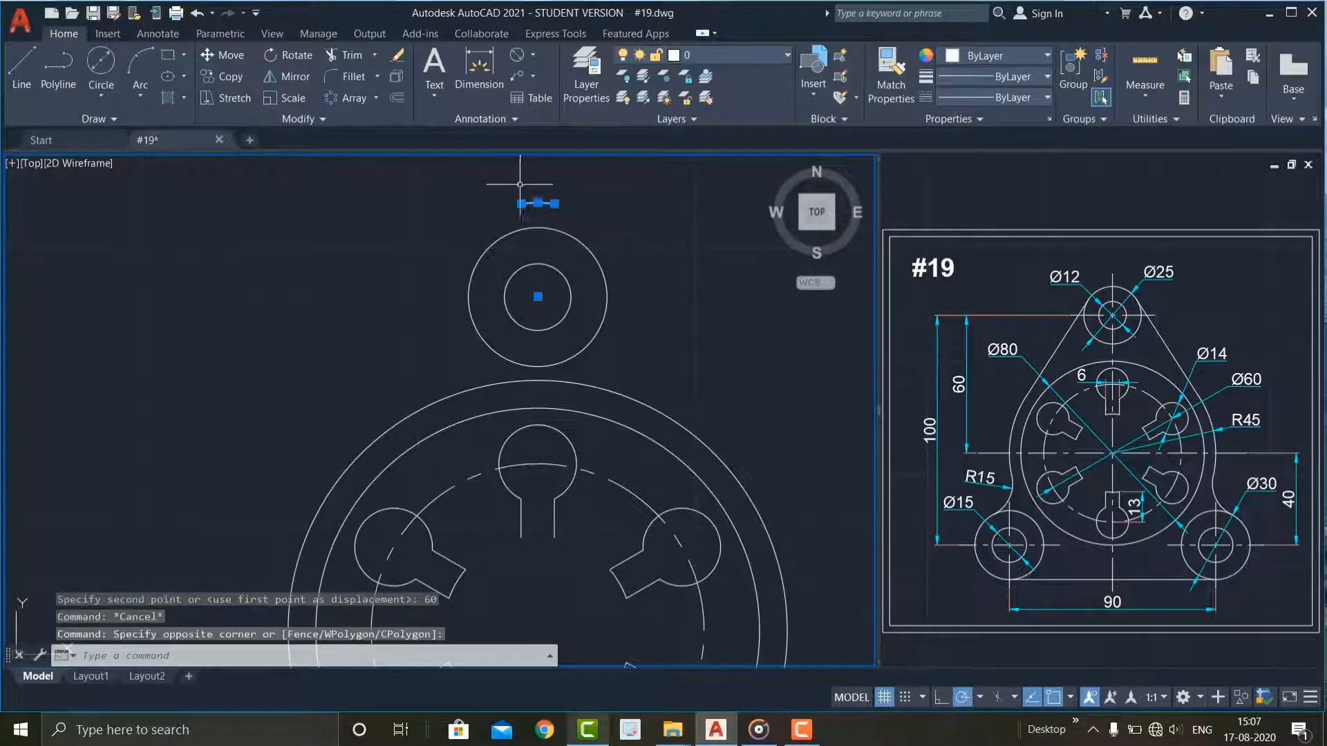
pyautogui.press('Delete')
pyautogui.scroll(-4, 512, 171)
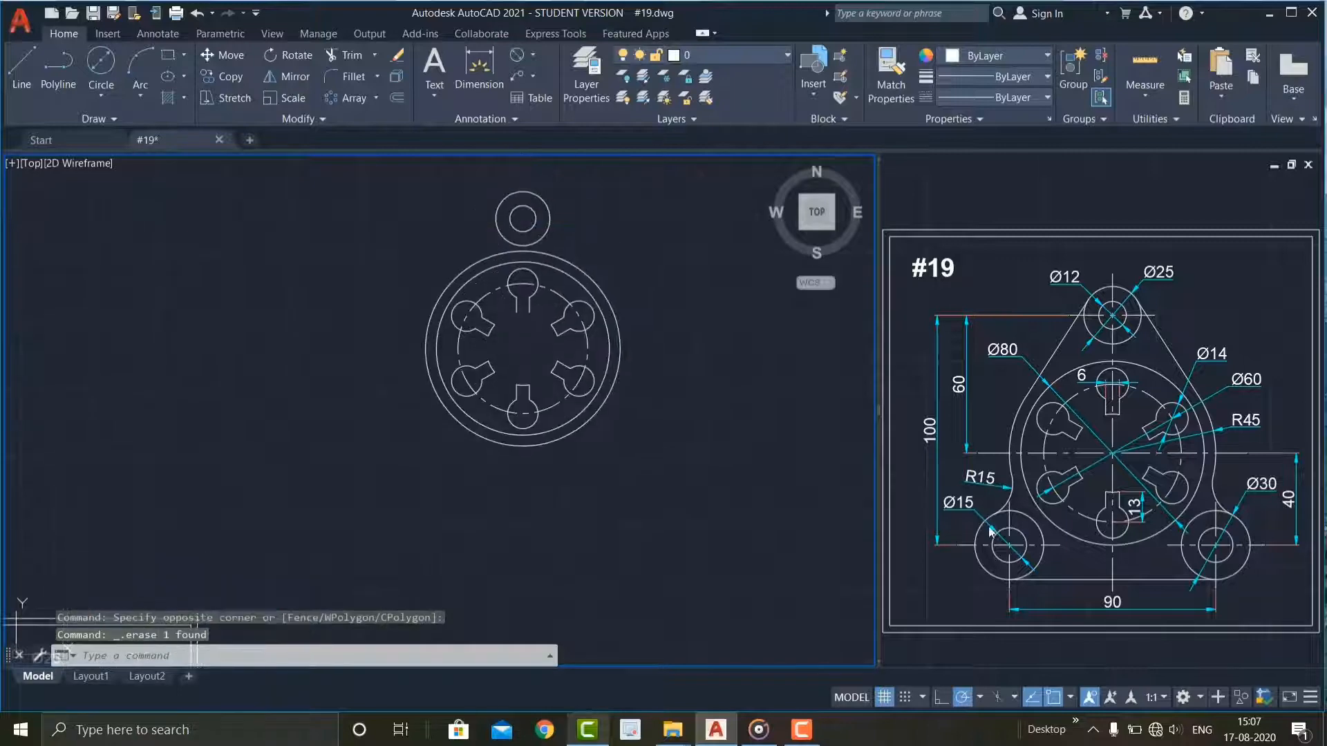
pyautogui.click(698, 413)
pyautogui.click(662, 322)
pyautogui.write('c')
pyautogui.press('Escape')
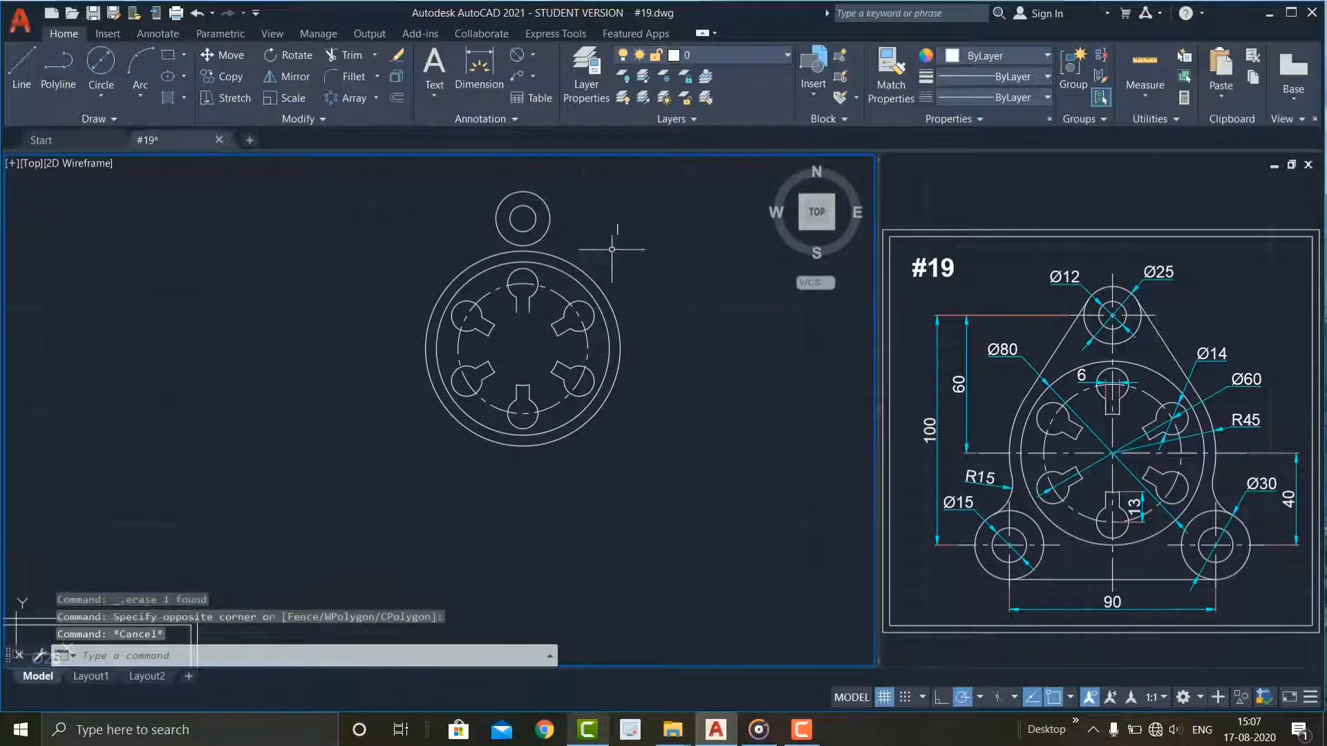
# Draw a circle with a diameter of 15 at the common centre of the large circles
pyautogui.click(97, 72)
pyautogui.scroll(3, 504, 276)
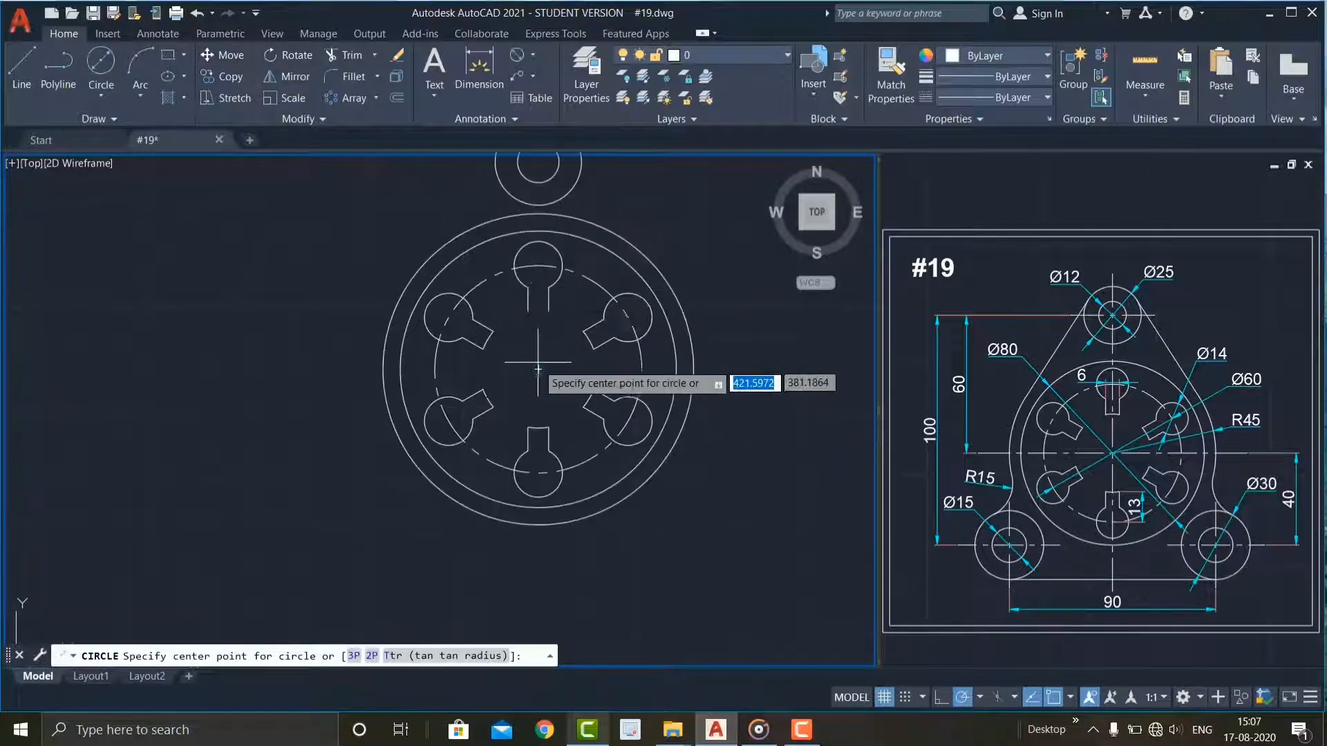
pyautogui.click(538, 370)
pyautogui.write('d')
pyautogui.press('Return')
pyautogui.write('15')
pyautogui.press('Return')
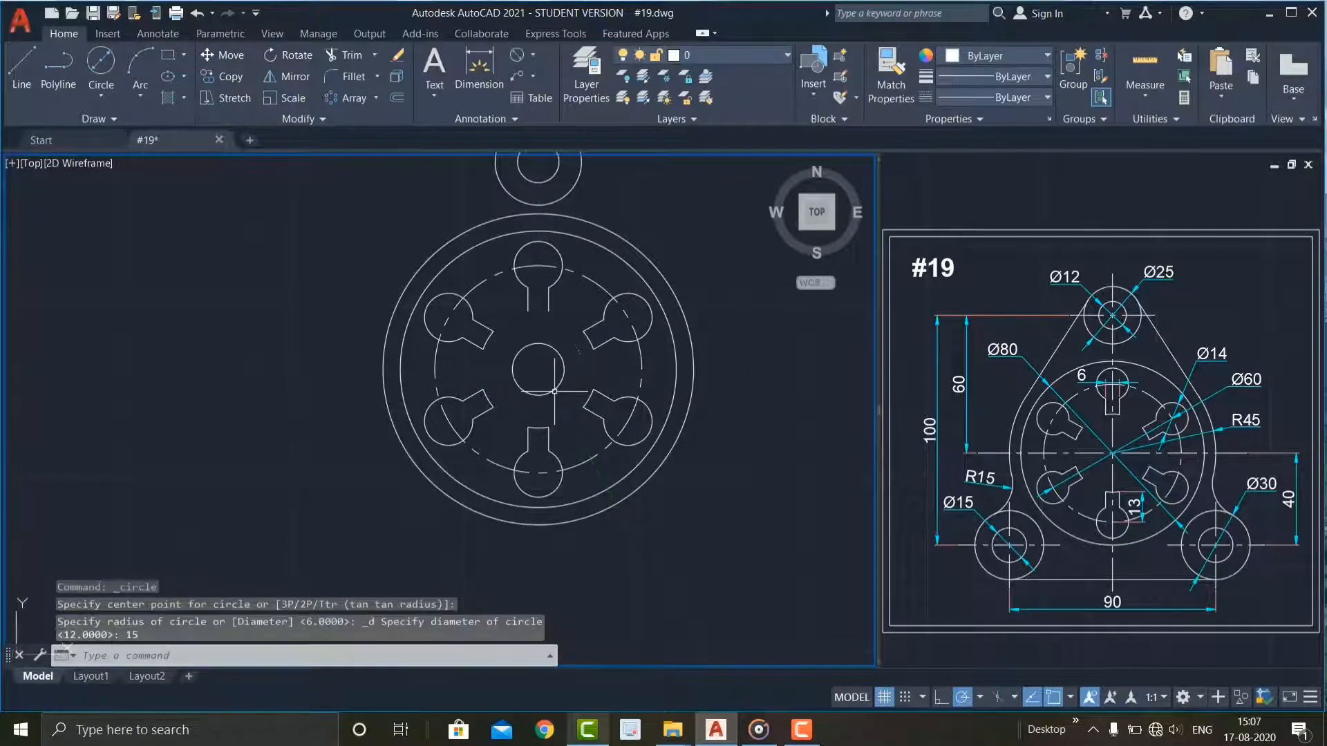
# Draw a circle of radius 15 concentric with the Ø15 circle
pyautogui.press('Return')
pyautogui.click(538, 369)
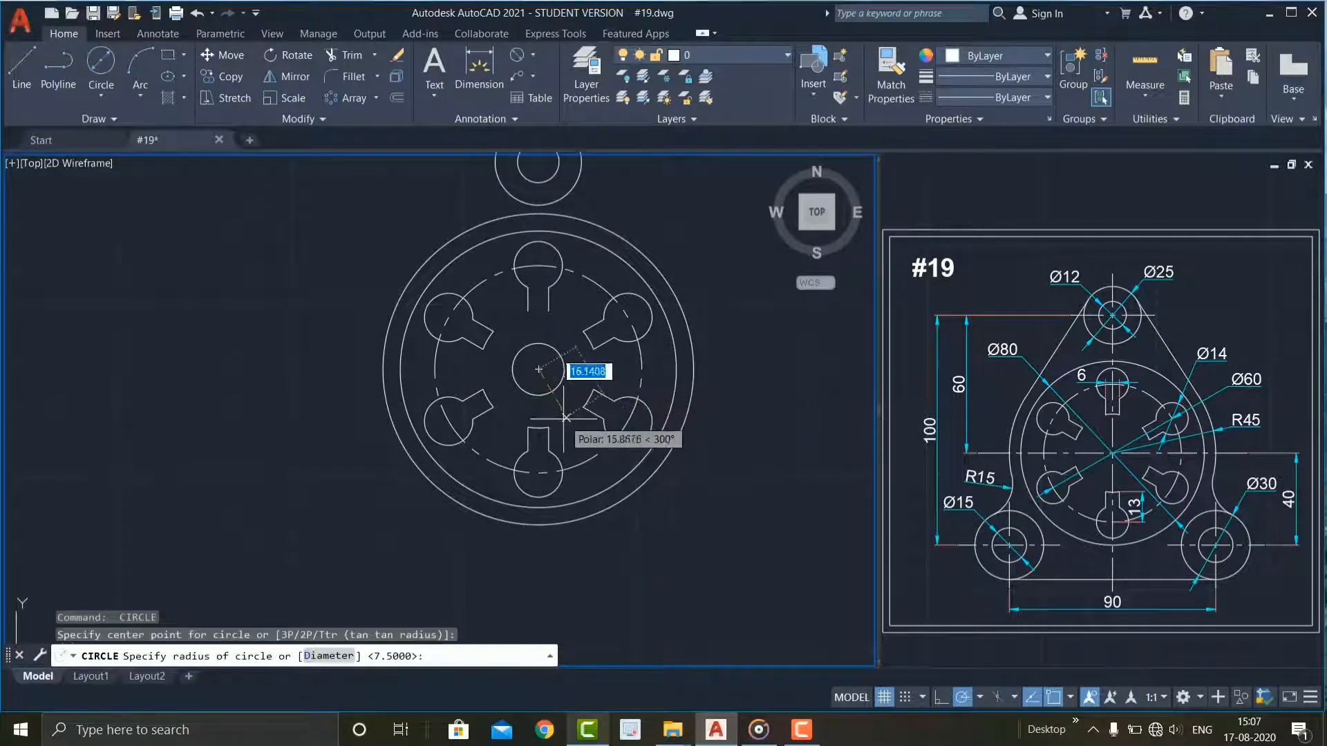
pyautogui.write('3')
pyautogui.press('BackSpace')
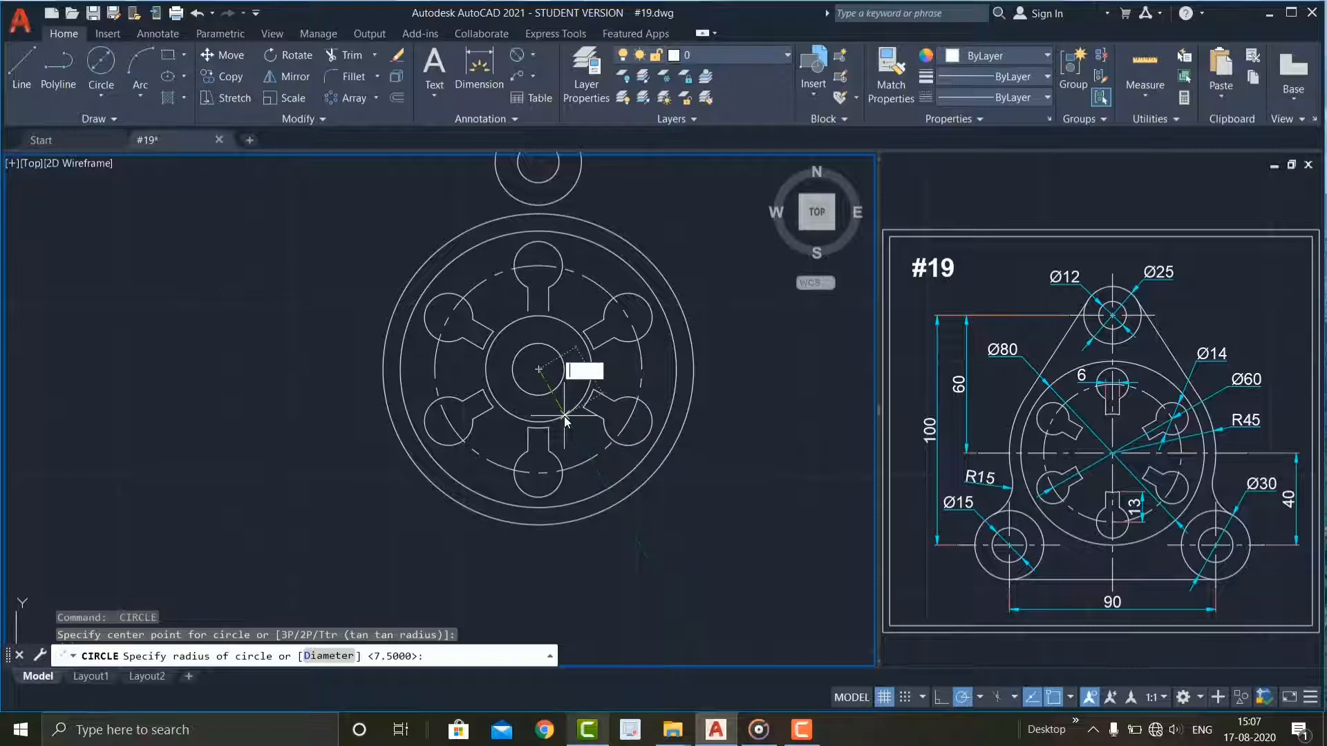
pyautogui.write('15')
pyautogui.press('Return')
pyautogui.press('Escape')
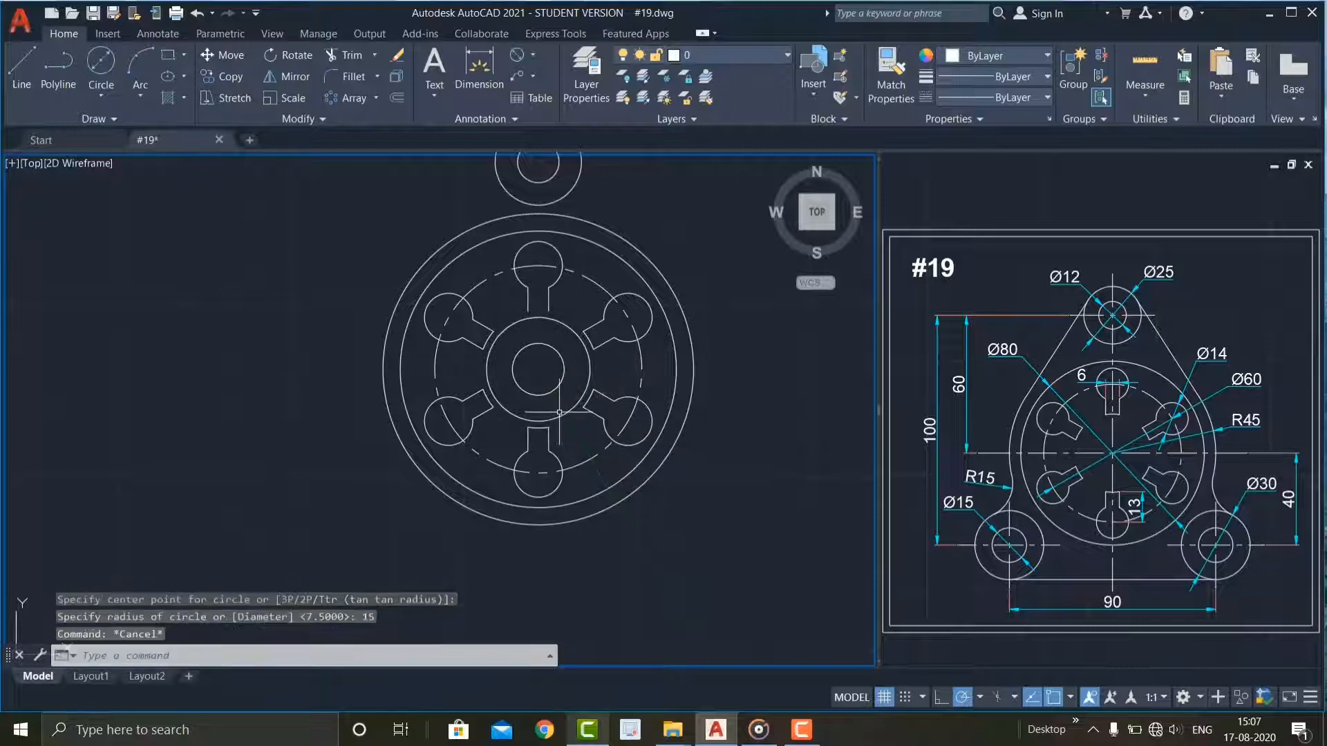
# Move the Ø15 and Ø30 circles 40 straight down from the common centre
pyautogui.scroll(4, 564, 415)
pyautogui.click(577, 418)
pyautogui.click(508, 303)
pyautogui.write('M')
pyautogui.press('Return')
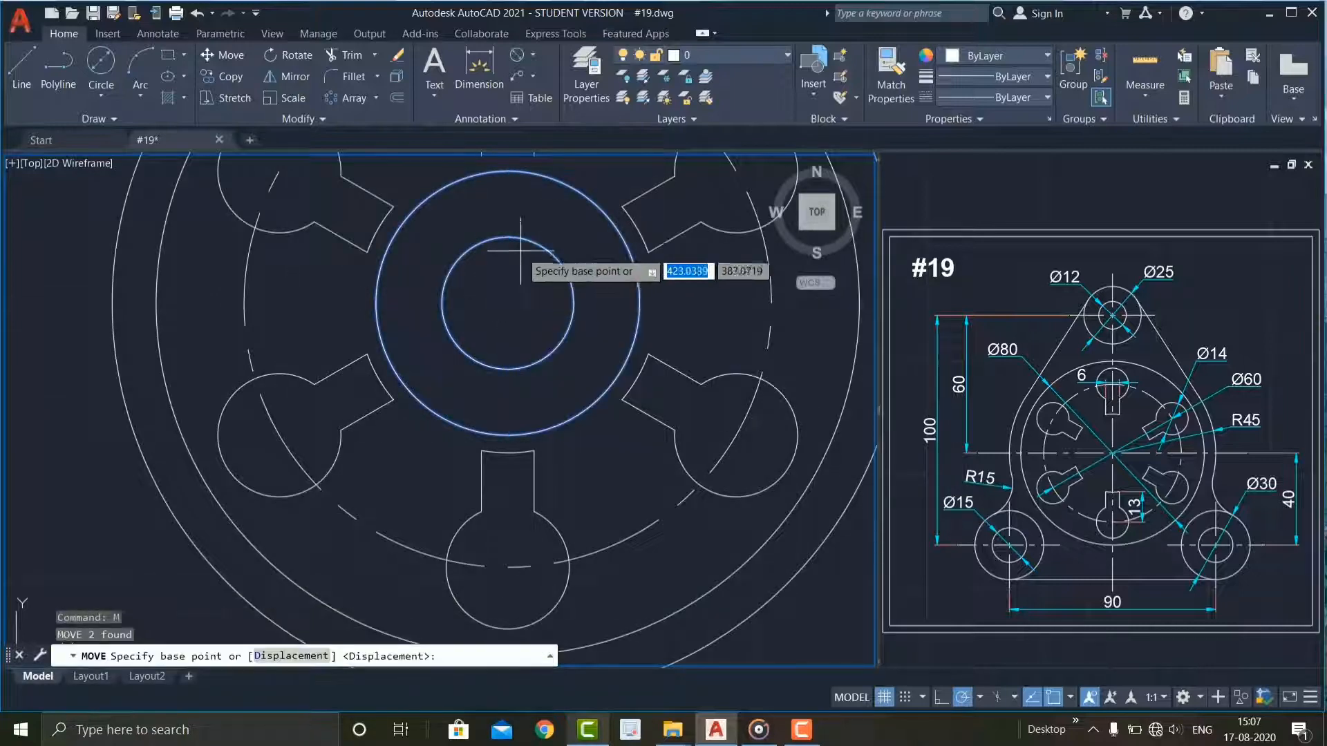
pyautogui.click(508, 303)
pyautogui.scroll(-5, 508, 303)
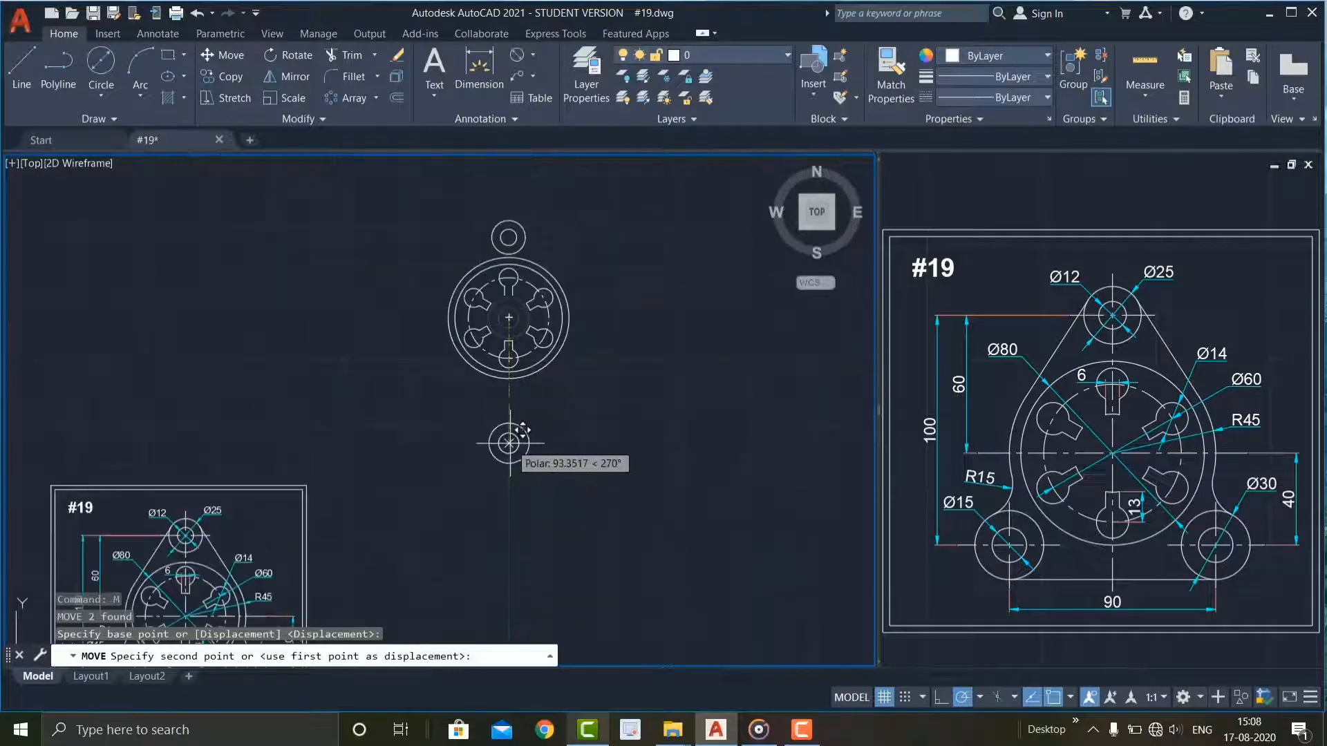
pyautogui.write('4')
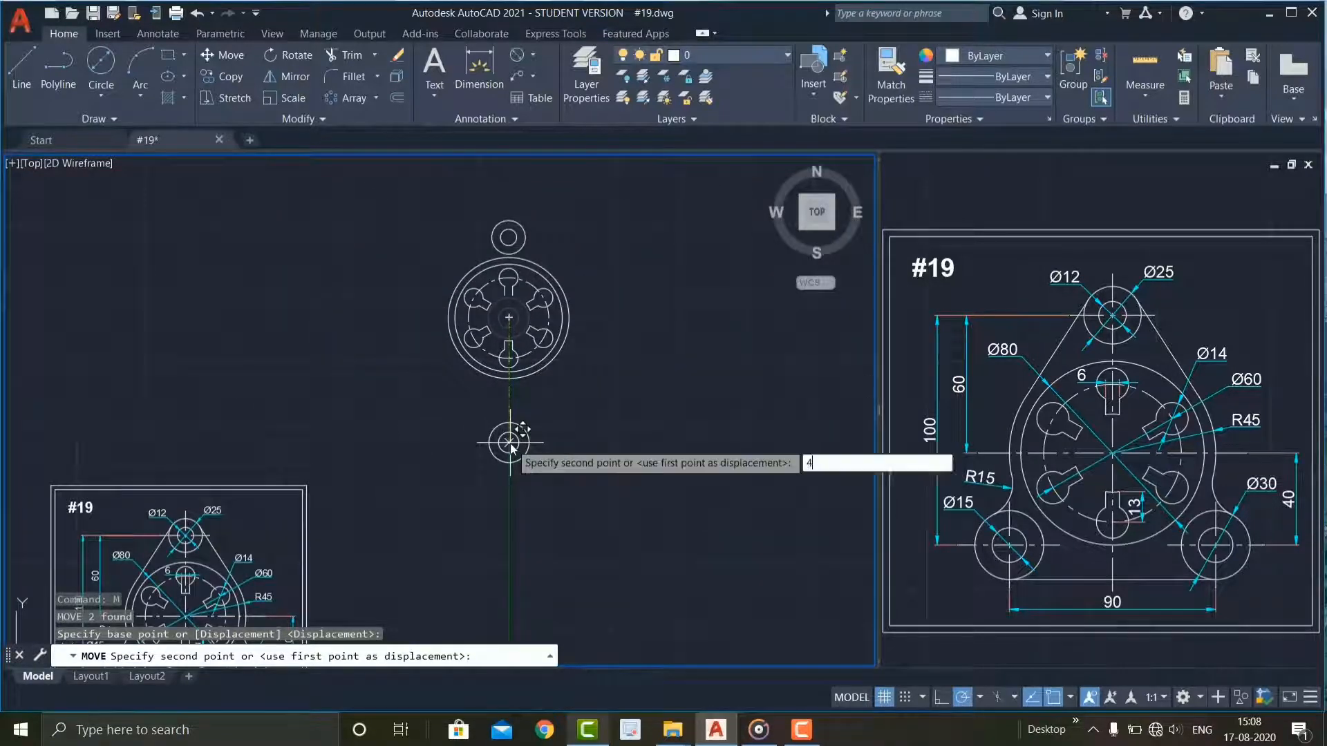
pyautogui.write('0')
pyautogui.press('Return')
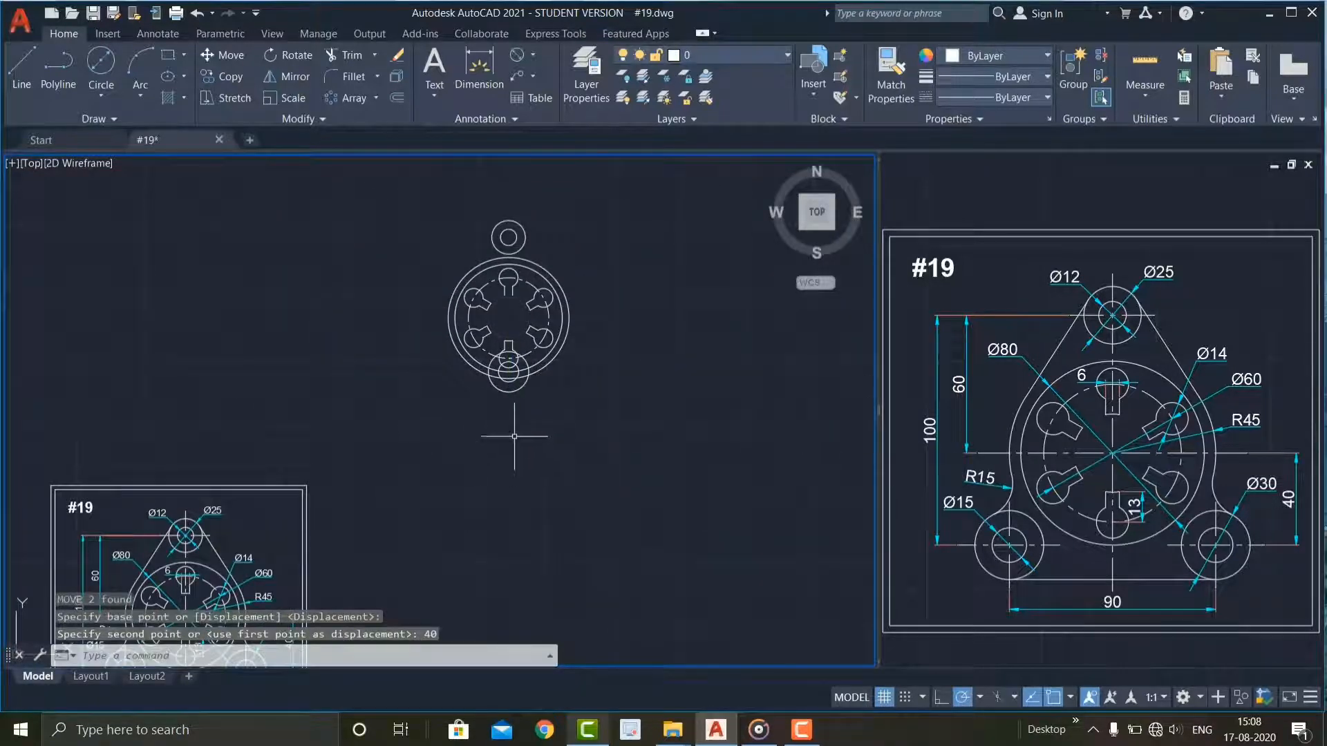
# Move the Ø15 and Ø30 circles 45 horizontally to the left, without the neighbouring keyhole slot
pyautogui.scroll(4, 520, 394)
pyautogui.click(434, 274)
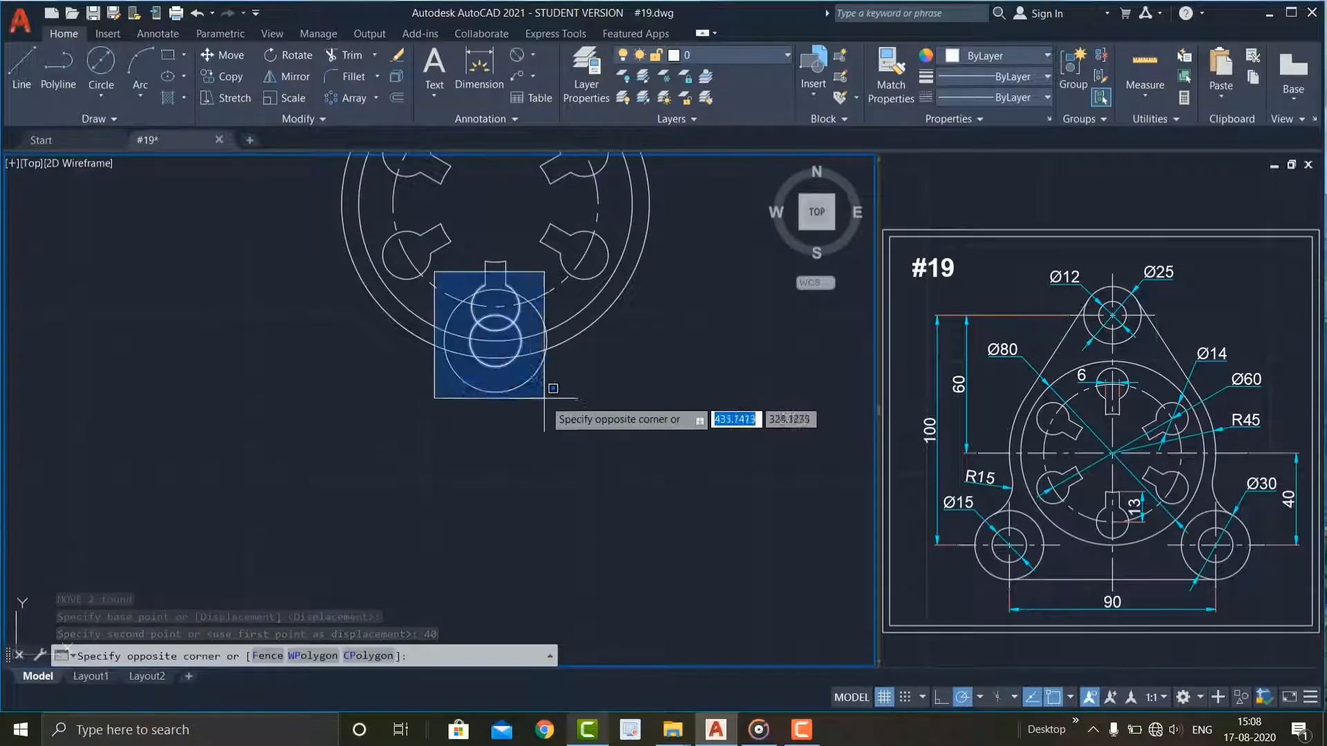
pyautogui.click(558, 427)
pyautogui.scroll(4, 484, 277)
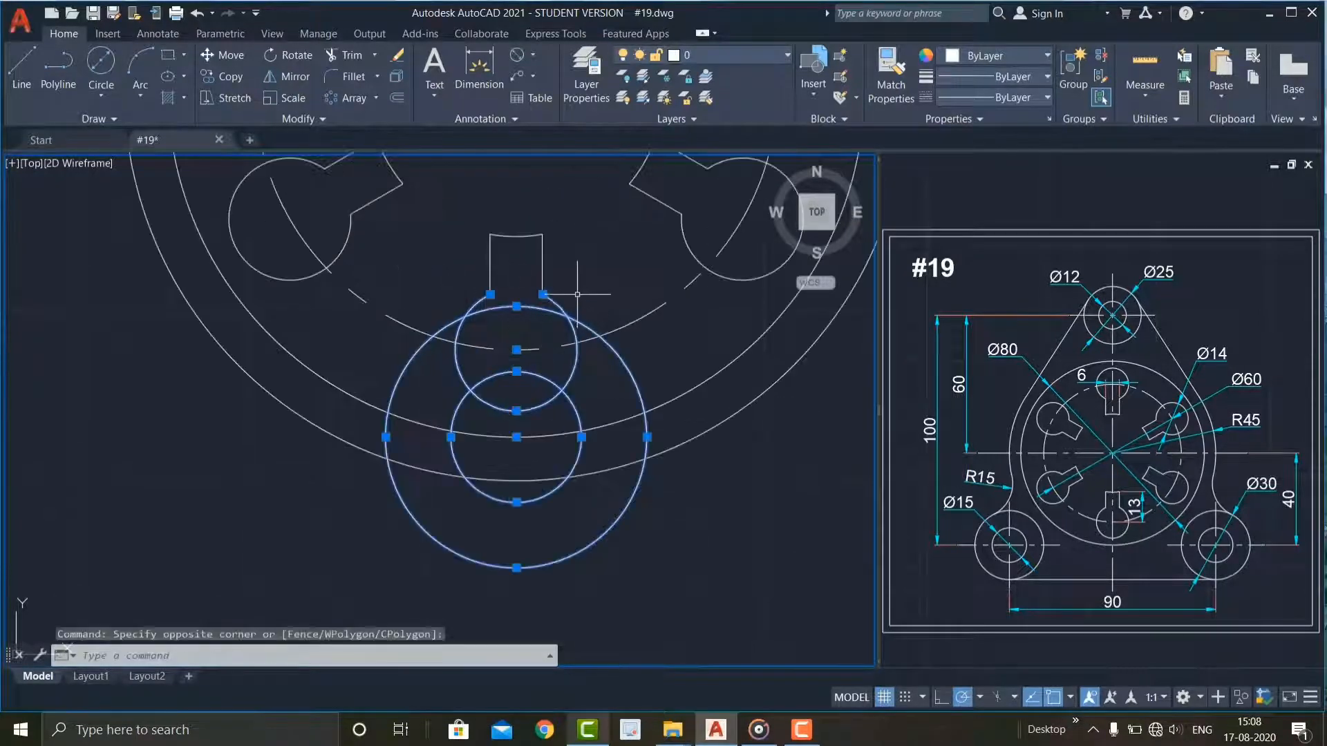
pyautogui.scroll(-2, 559, 304)
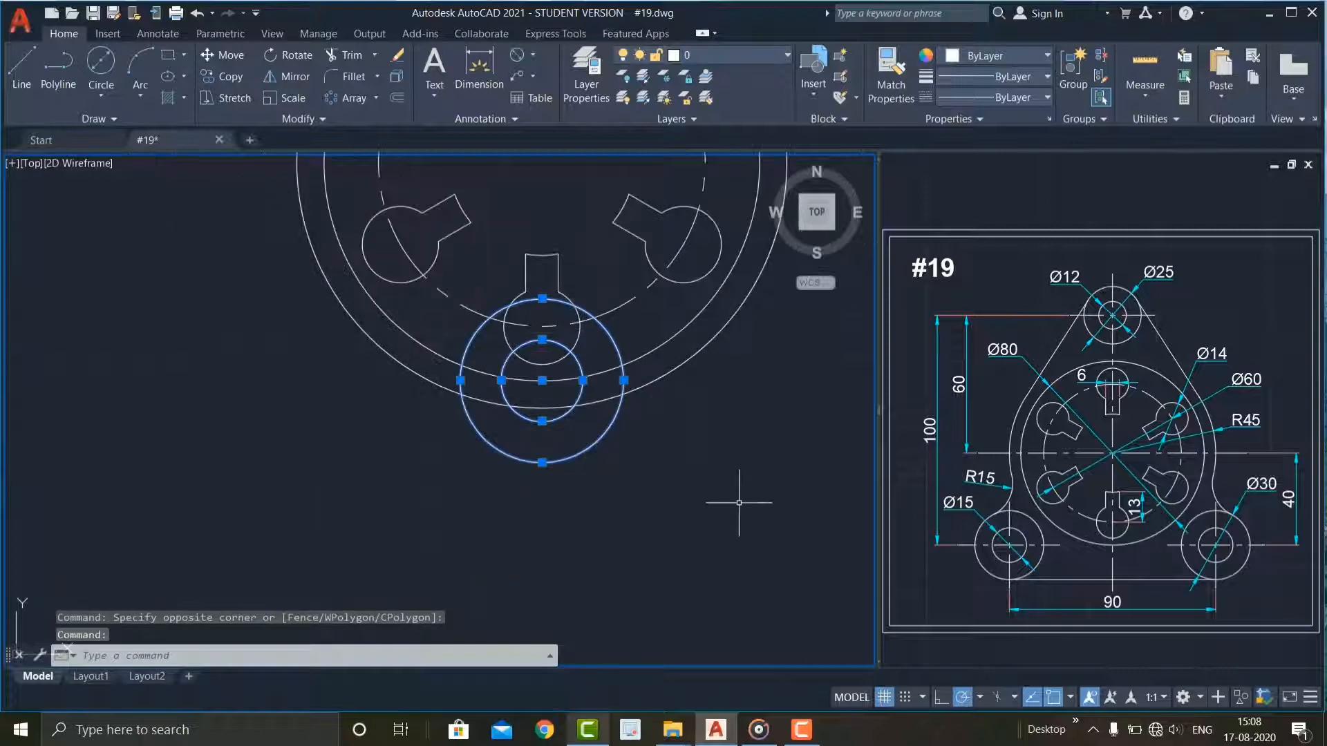
pyautogui.press('Return')
pyautogui.click(726, 540)
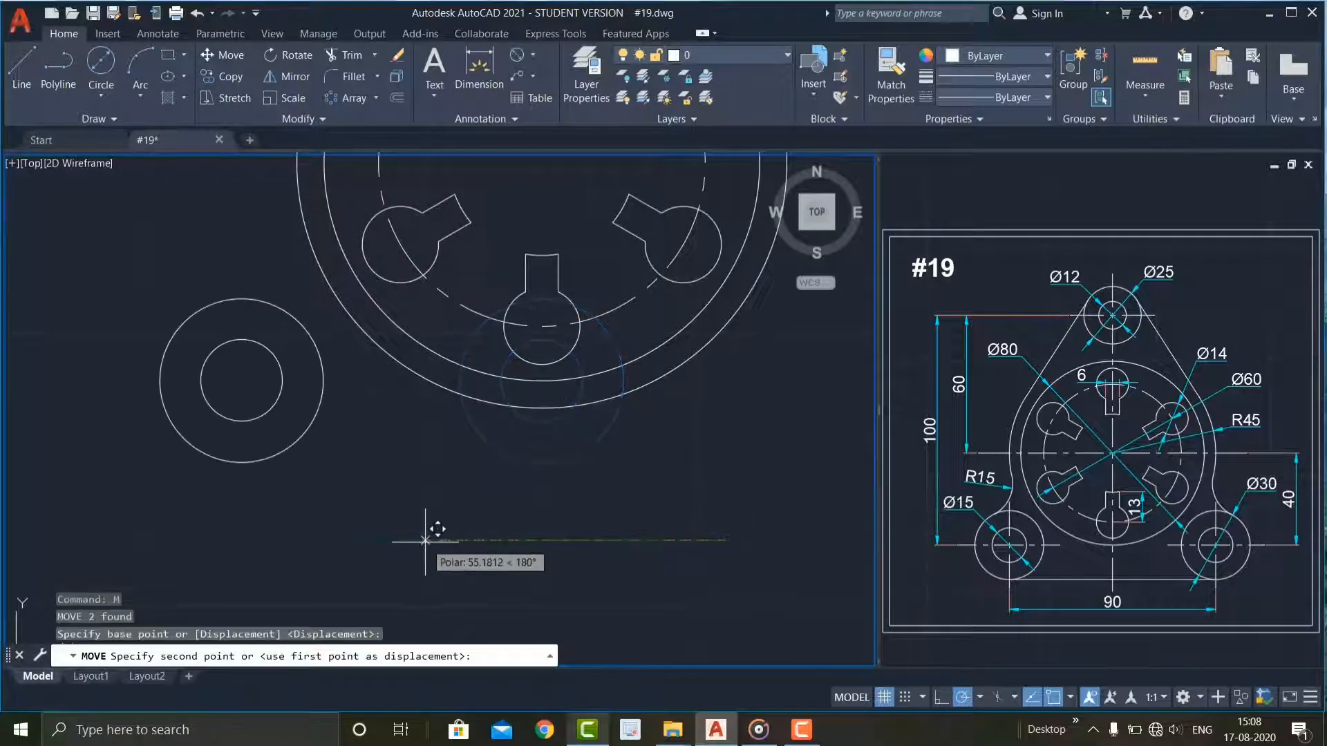
pyautogui.write('45')
pyautogui.press('Return')
pyautogui.press('Escape')
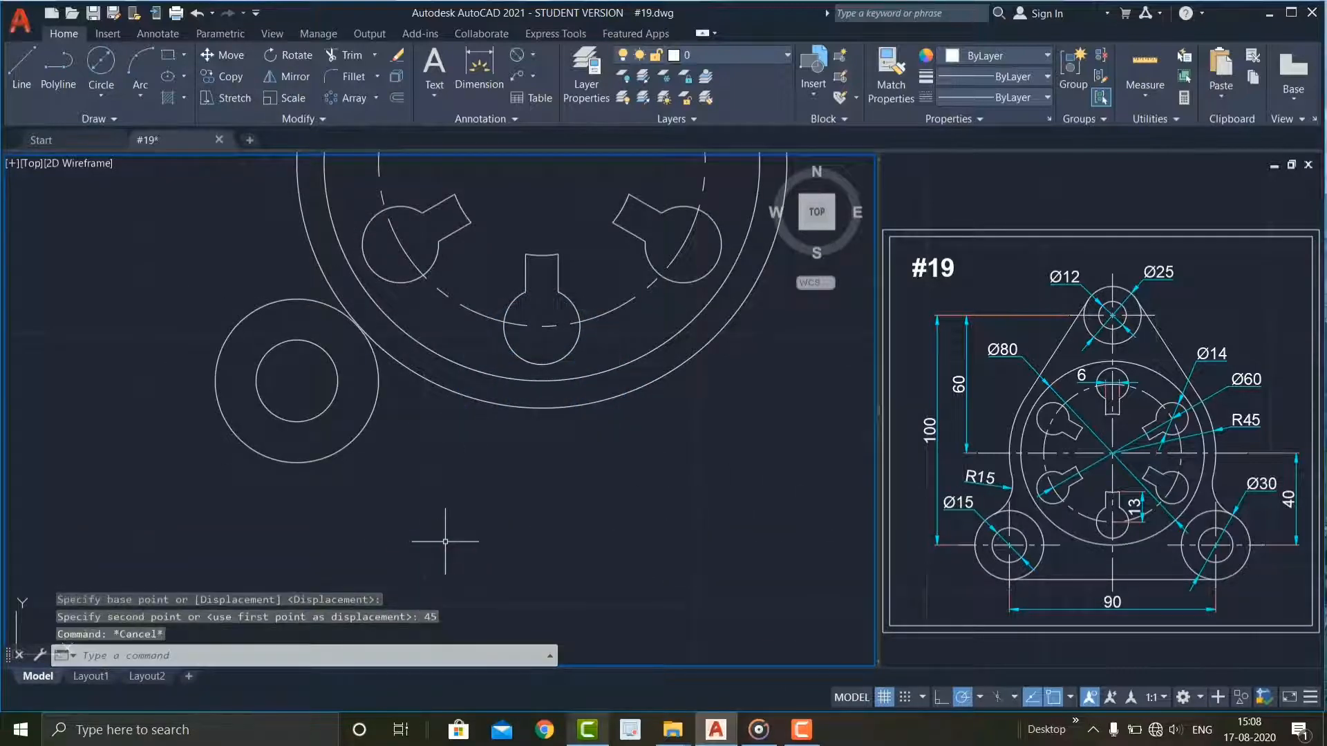
# Copy the lower-left Ø15 and Ø30 circles 90 horizontally to the right
pyautogui.scroll(2, 417, 442)
pyautogui.scroll(-2, 417, 442)
pyautogui.click(133, 244)
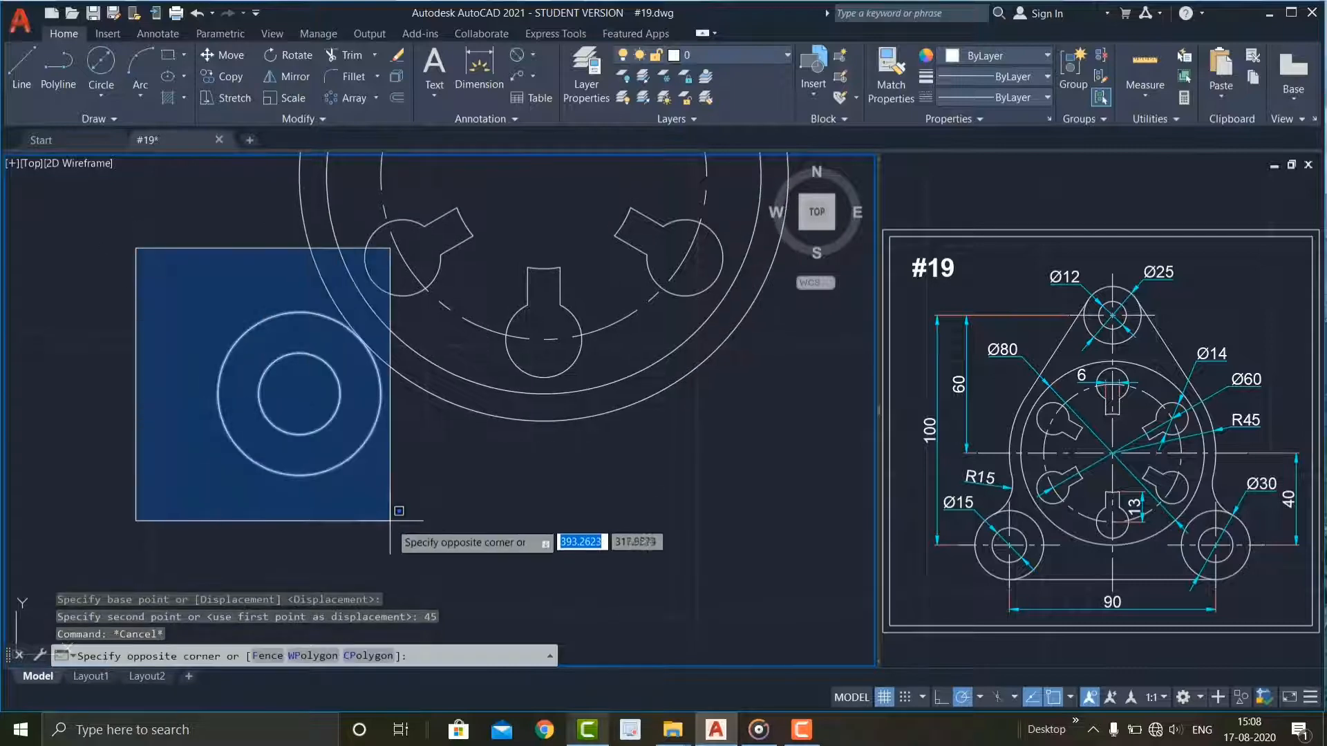
pyautogui.click(391, 535)
pyautogui.write('co')
pyautogui.press('Return')
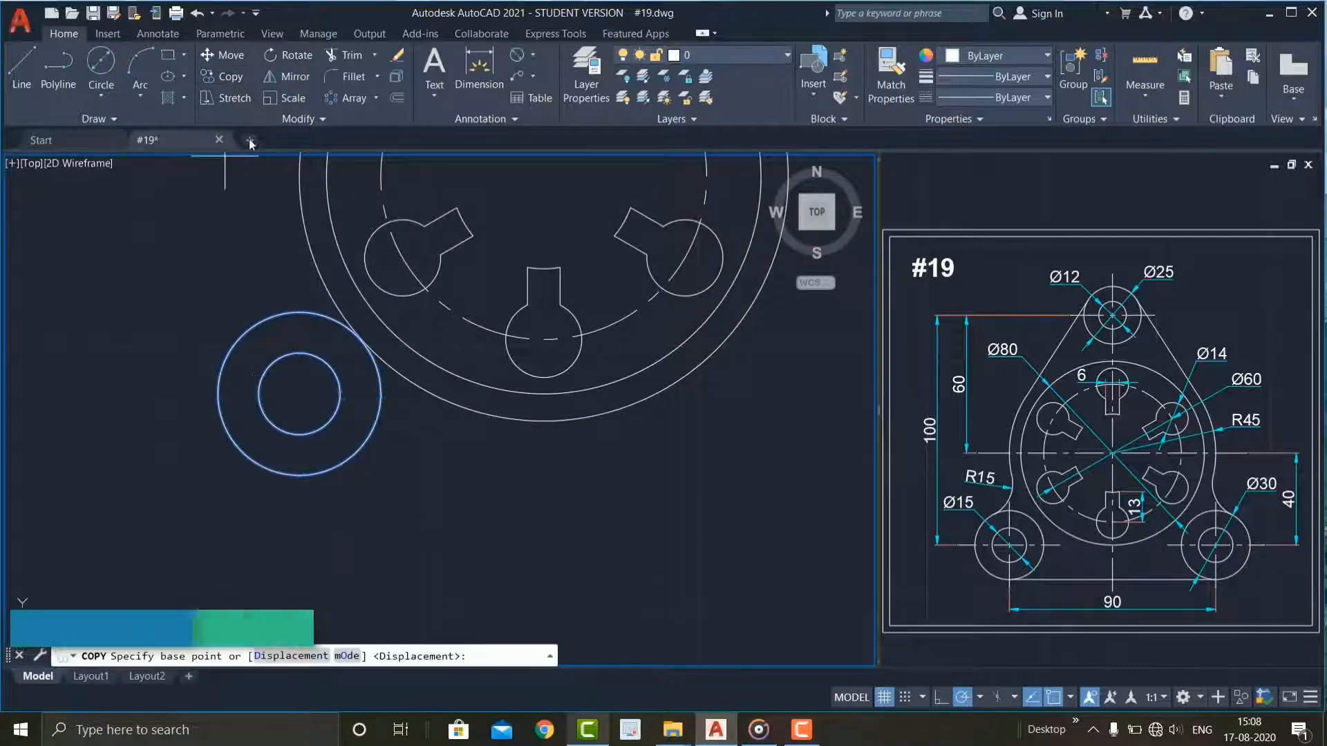
pyautogui.click(300, 393)
pyautogui.scroll(-2, 313, 392)
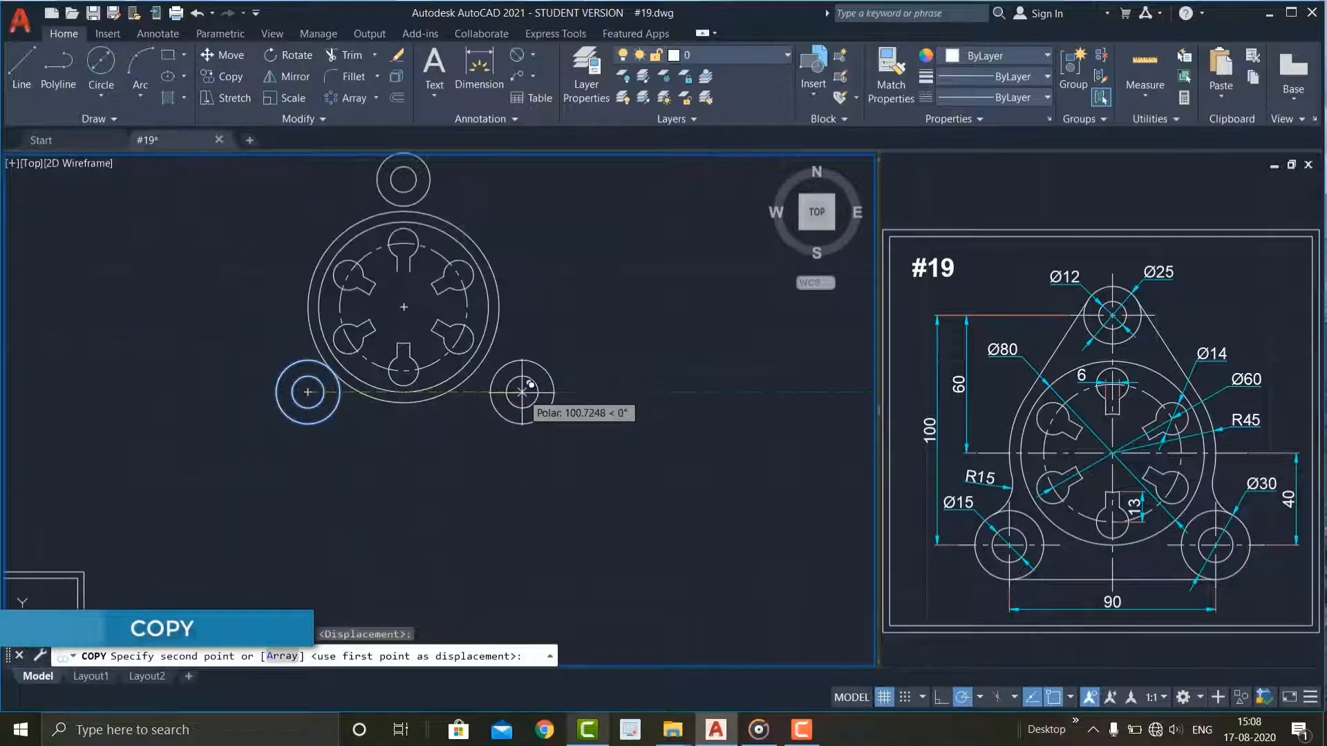
pyautogui.write('90')
pyautogui.press('Return')
pyautogui.press('Escape')
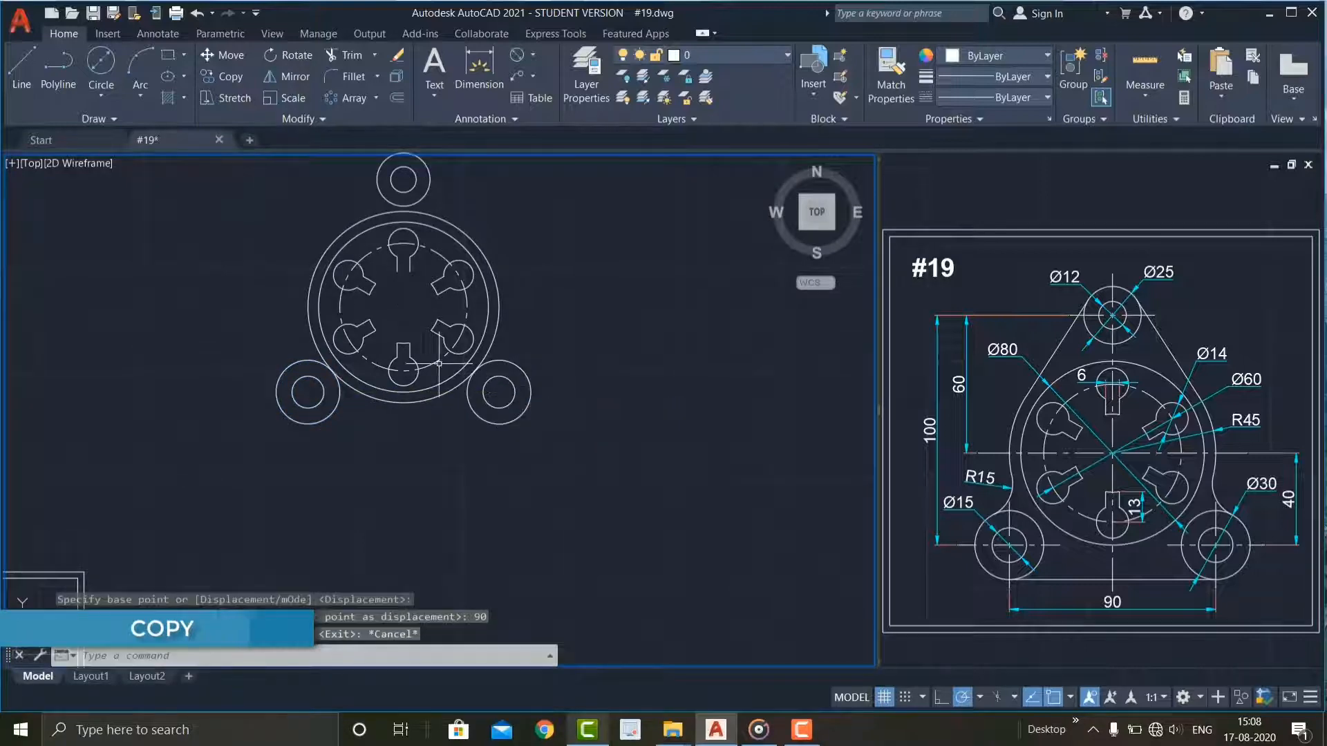
# Draw a horizontal line joining the bottom quadrants of the two Ø30 circles
pyautogui.moveTo(439, 363); pyautogui.dragTo(430, 408, button='middle')
pyautogui.scroll(2, 316, 410)
pyautogui.moveTo(270, 384); pyautogui.dragTo(263, 429, button='middle')
pyautogui.scroll(-2, 287, 222)
pyautogui.moveTo(321, 358); pyautogui.dragTo(316, 388, button='middle')
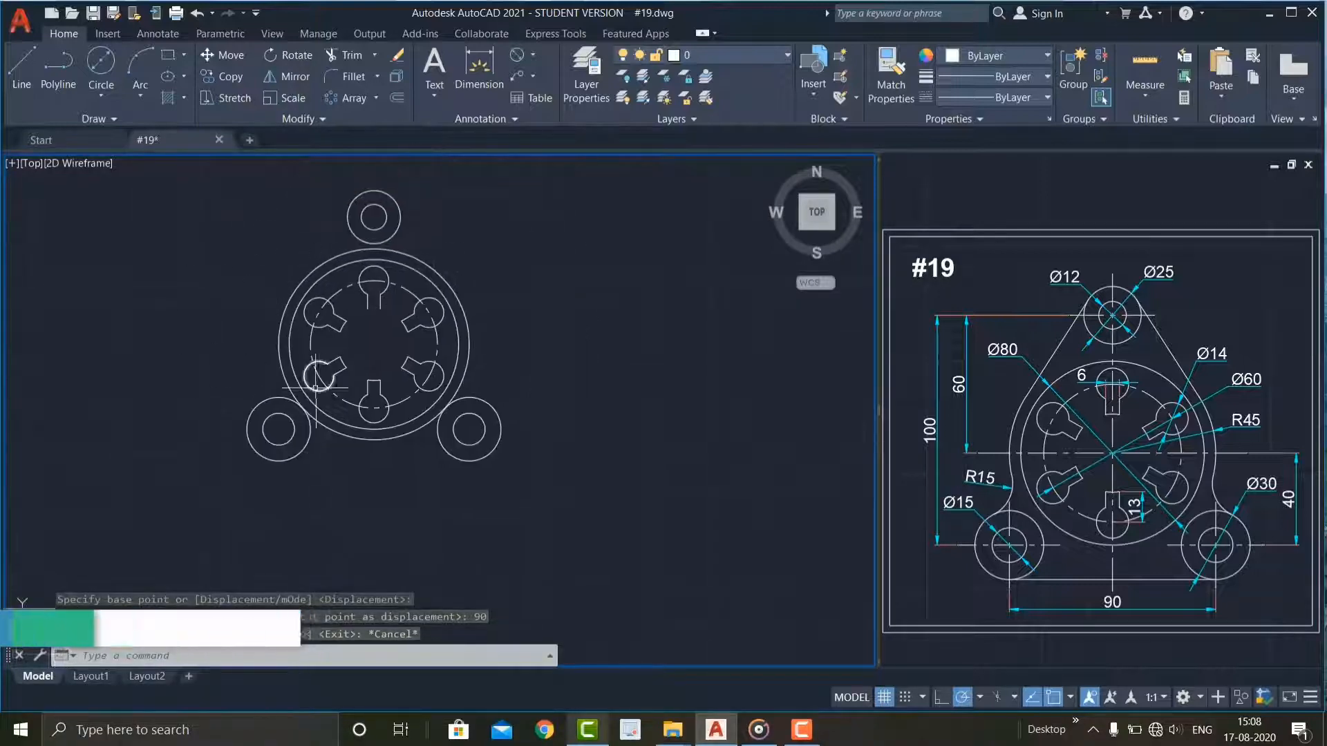
pyautogui.write('L')
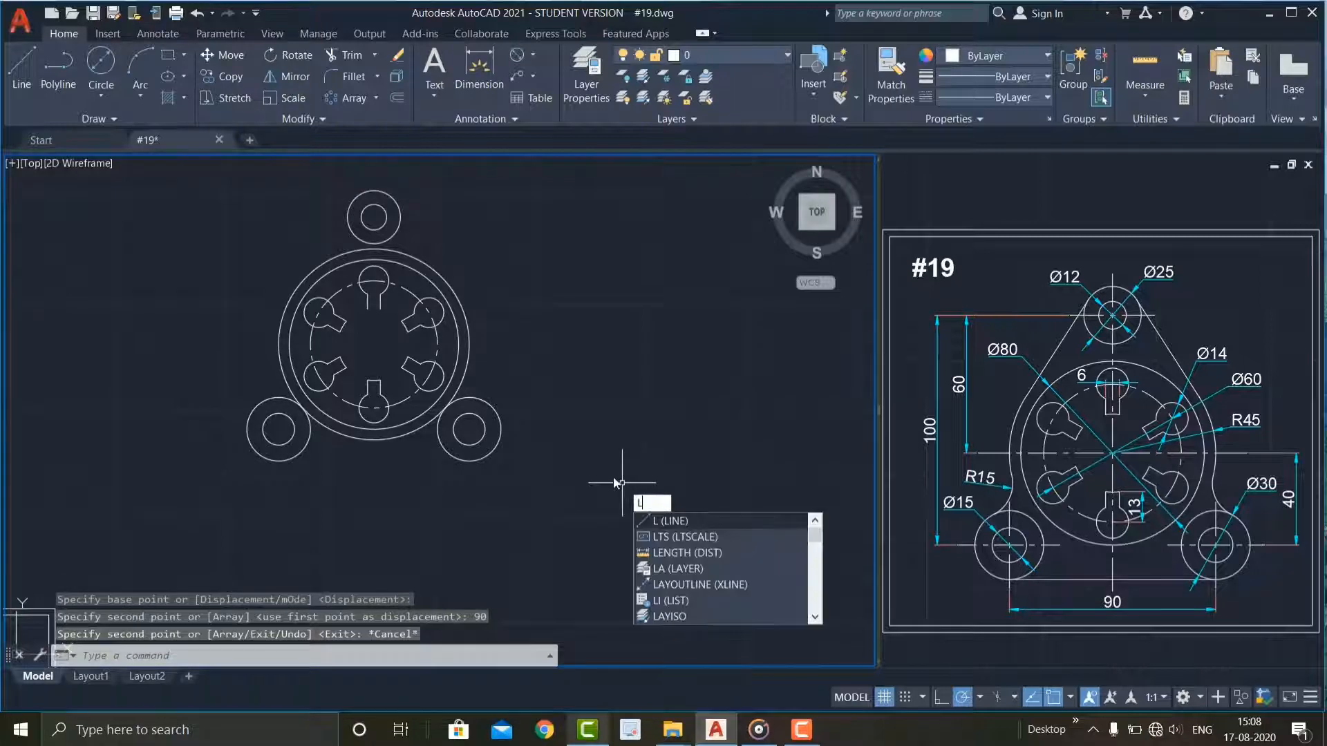
pyautogui.press('Return')
pyautogui.click(278, 461)
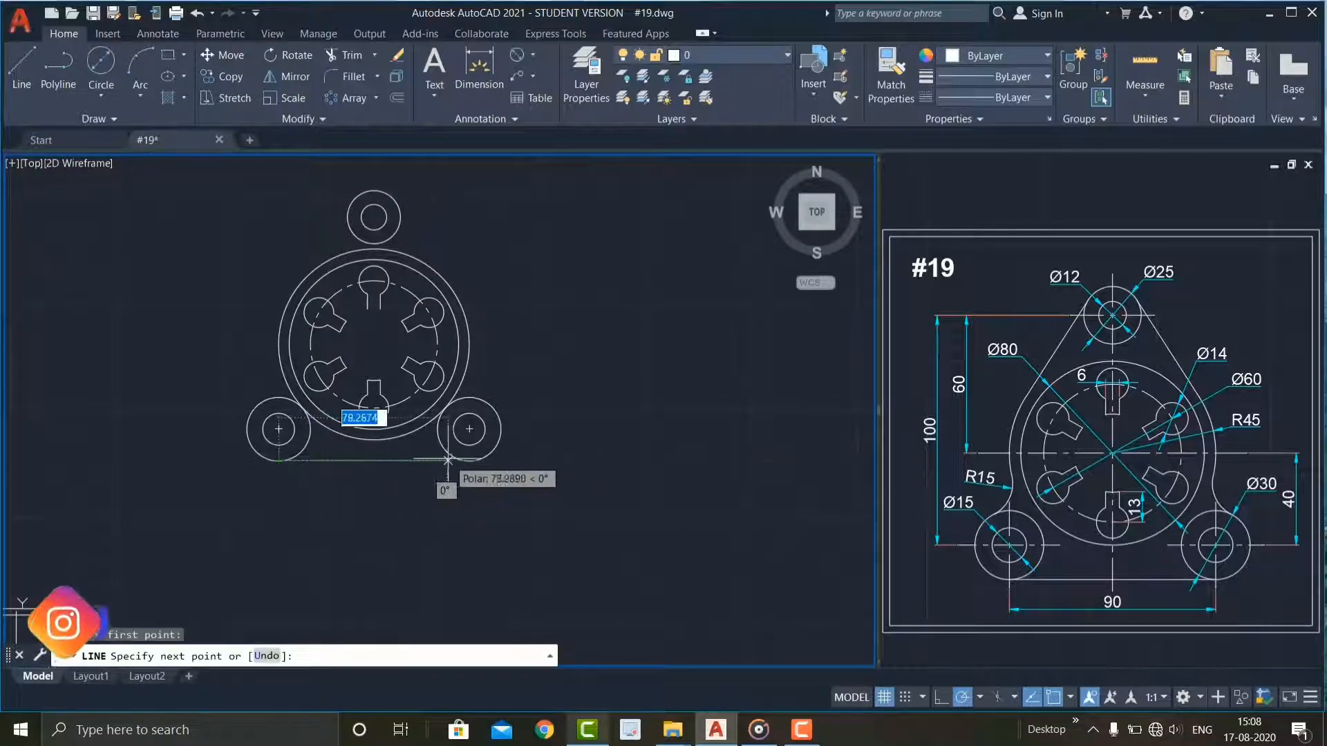
pyautogui.click(470, 461)
pyautogui.press('Return')
pyautogui.moveTo(337, 438); pyautogui.dragTo(350, 483, button='middle')
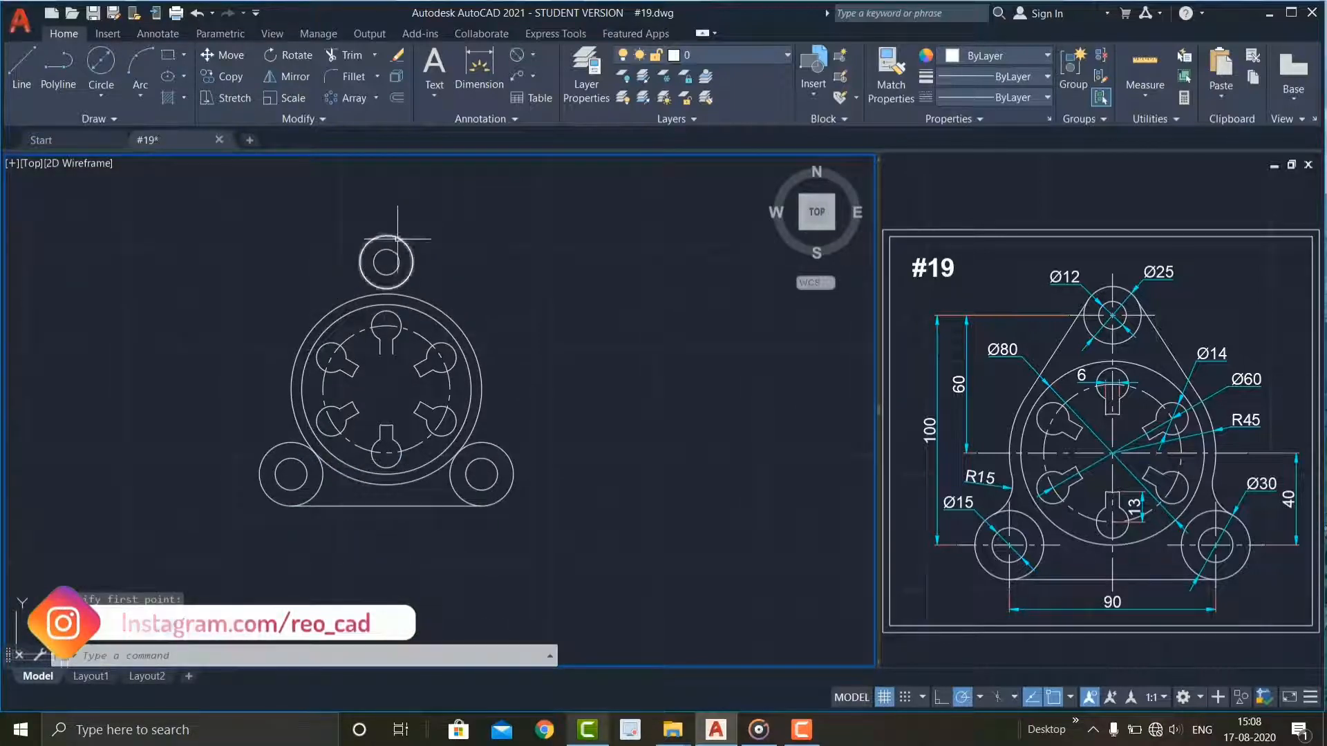
# Draw a line tangent to the right sides of the top Ø25 circle and the R45 circle
pyautogui.scroll(2, 438, 275)
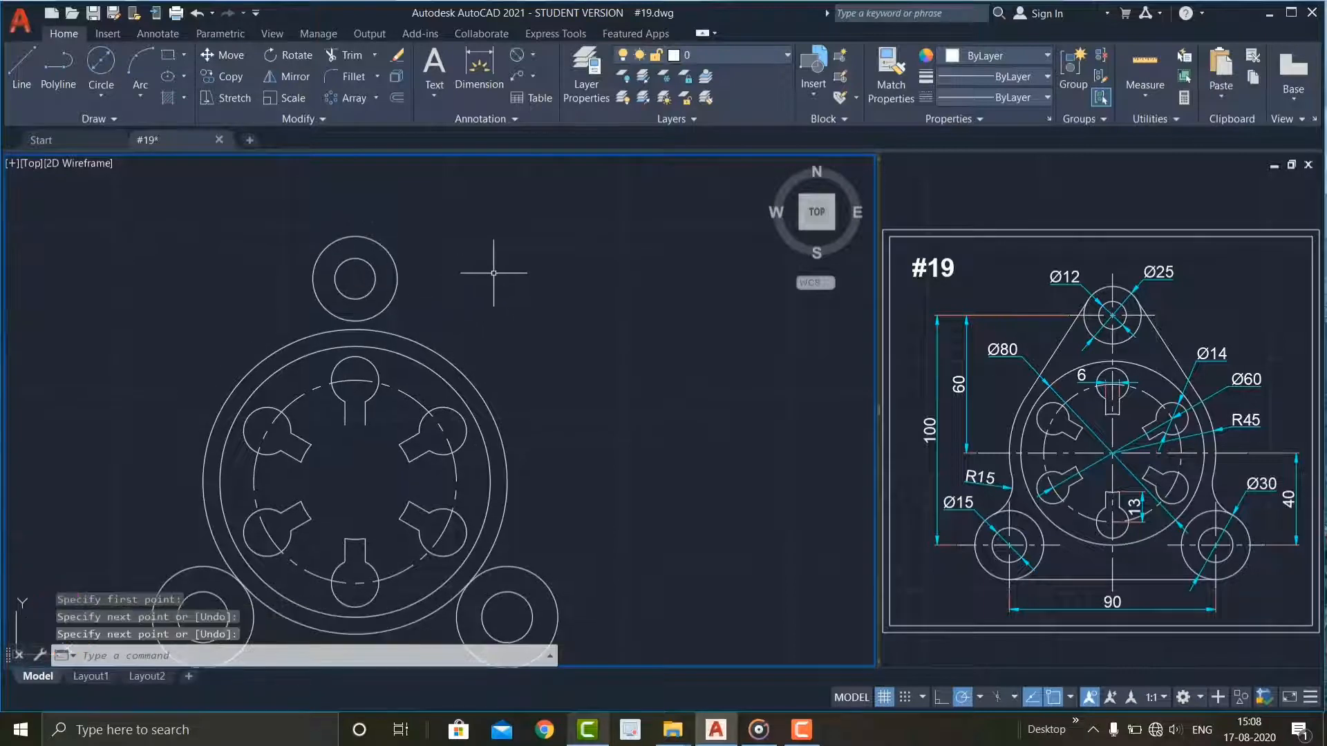
pyautogui.press('Return')
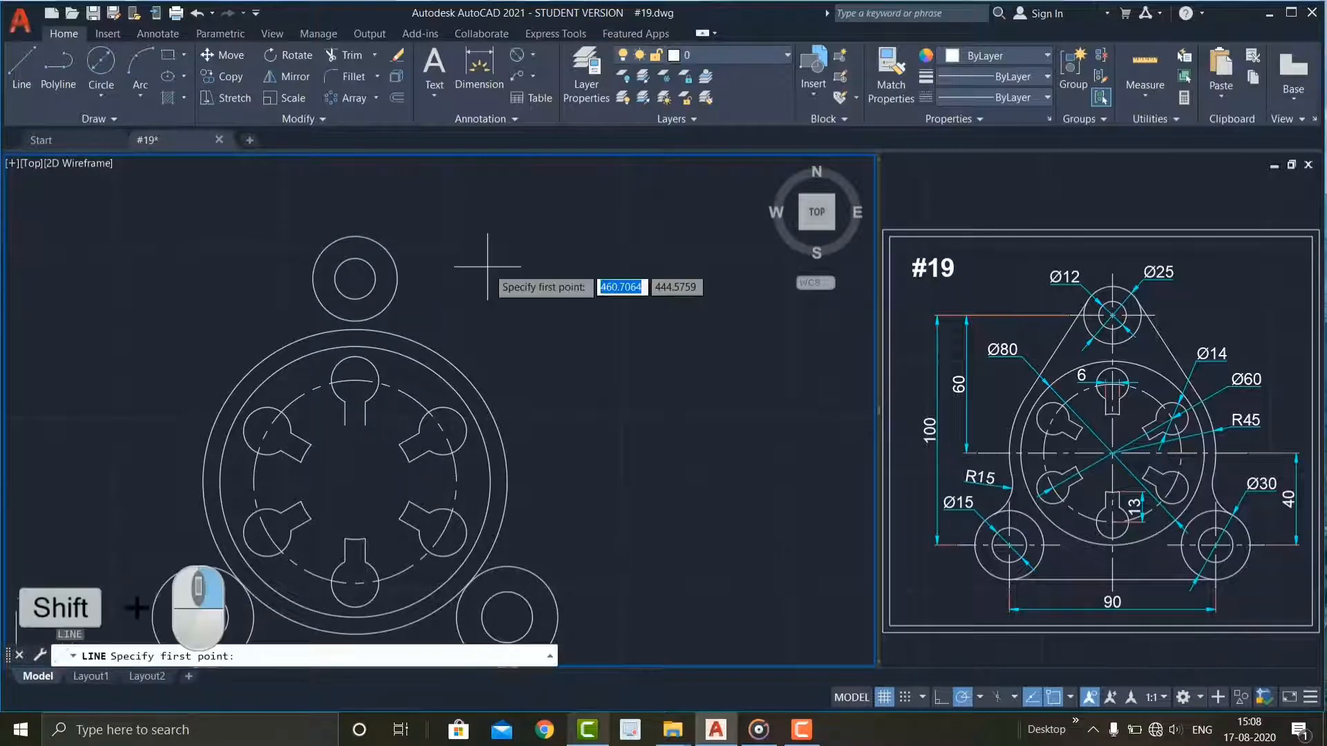
pyautogui.keyDown('shift'); pyautogui.rightClick(487, 266); pyautogui.keyUp('shift')
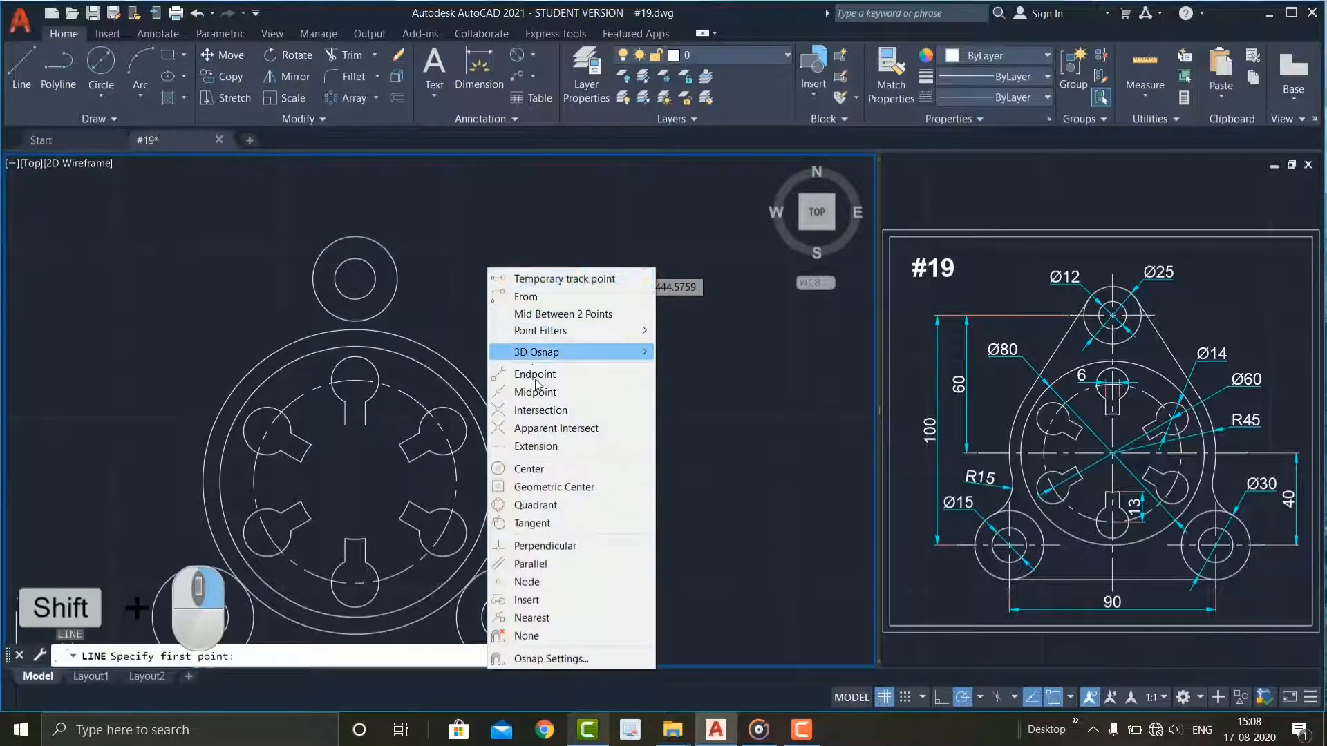
pyautogui.click(567, 523)
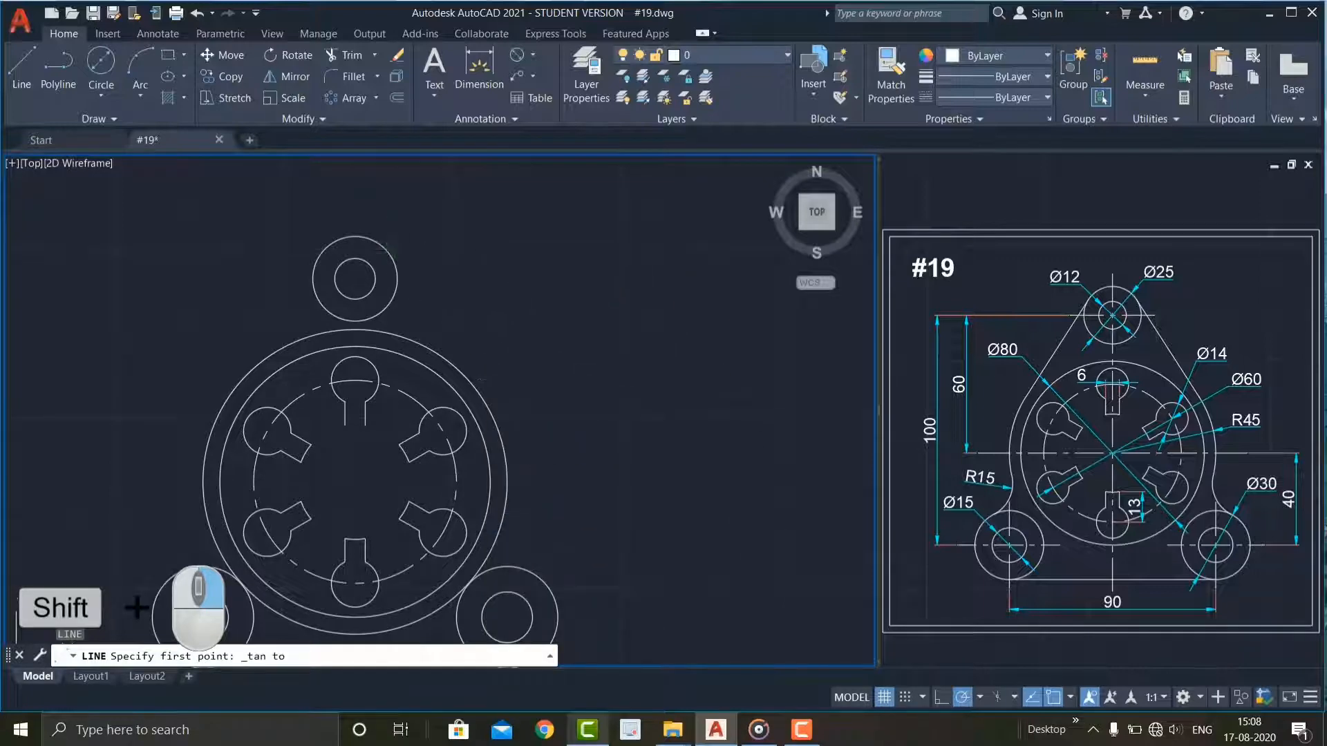
pyautogui.click(387, 250)
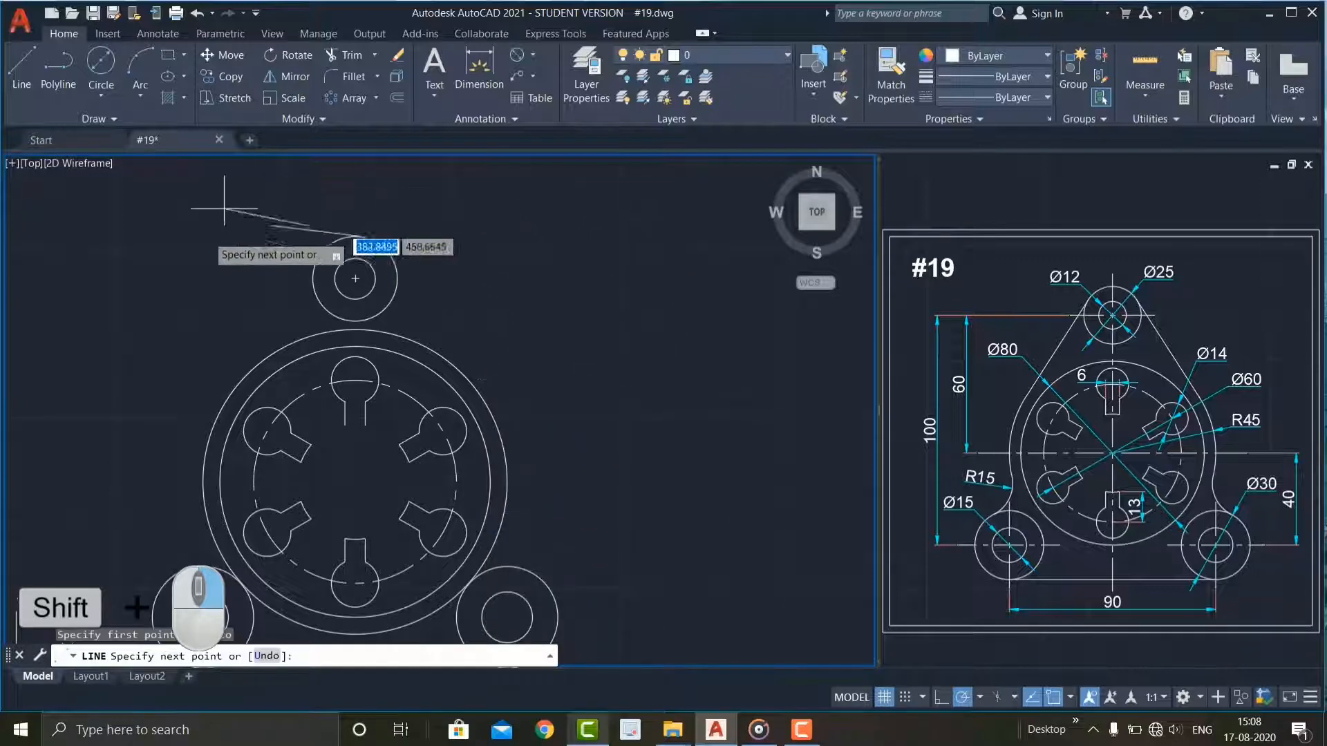
pyautogui.keyDown('shift'); pyautogui.rightClick(553, 398); pyautogui.keyUp('shift')
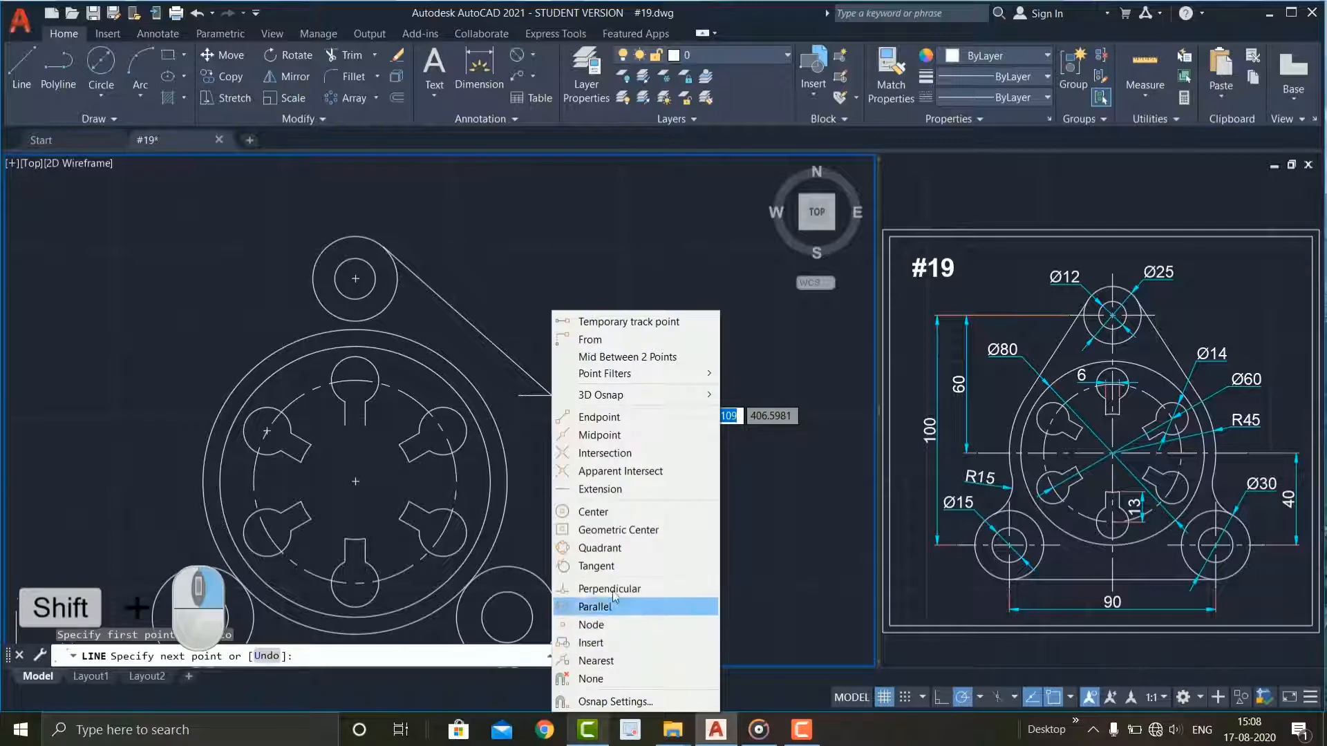
pyautogui.click(617, 567)
pyautogui.click(503, 408)
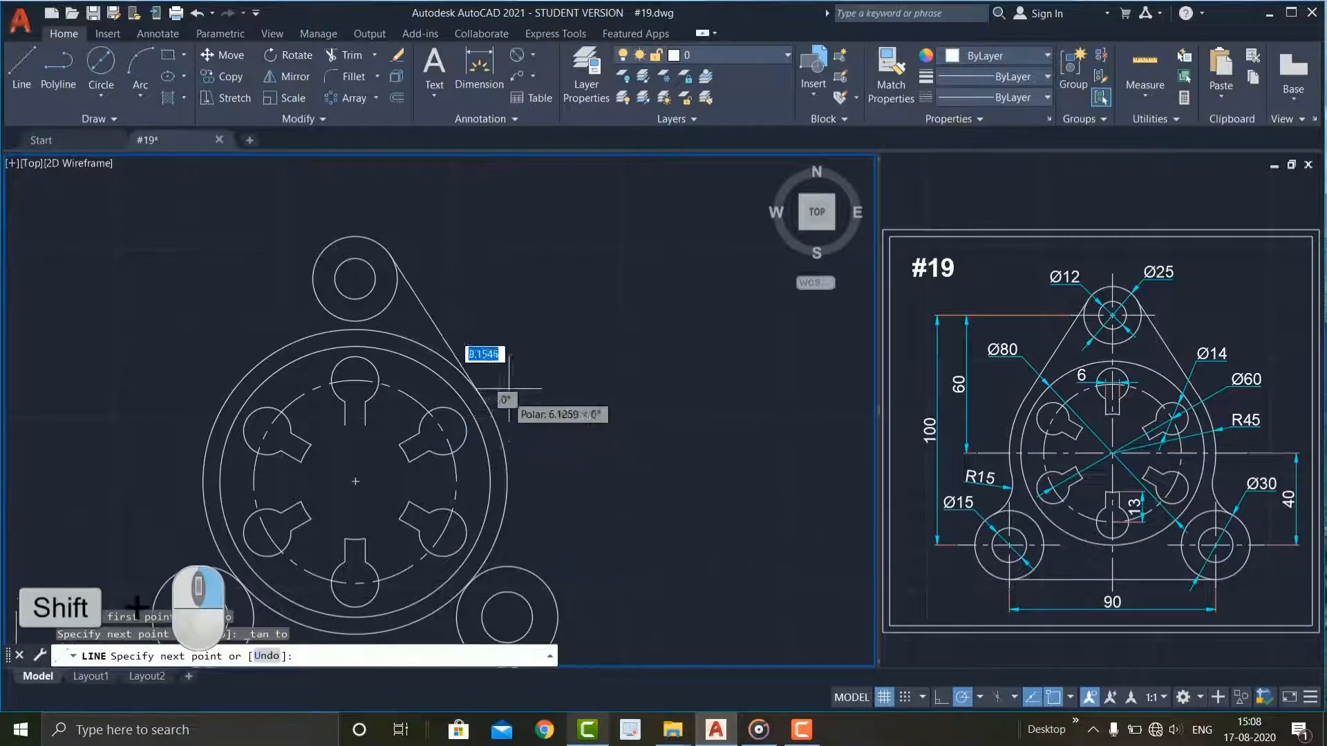
pyautogui.rightClick(530, 319)
pyautogui.click(560, 332)
# Mirror the tangent line about the vertical axis through the top circle's centre, keeping the original
pyautogui.click(445, 296)
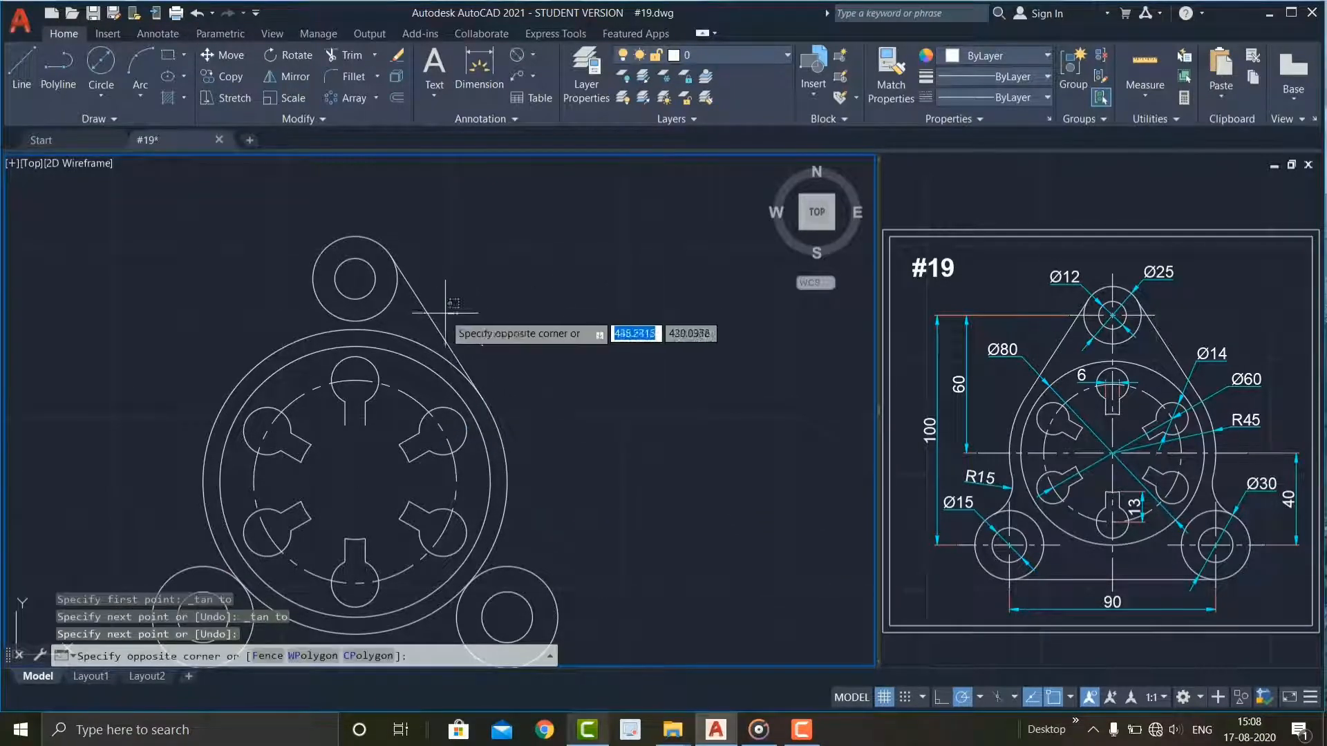
pyautogui.click(400, 319)
pyautogui.click(289, 76)
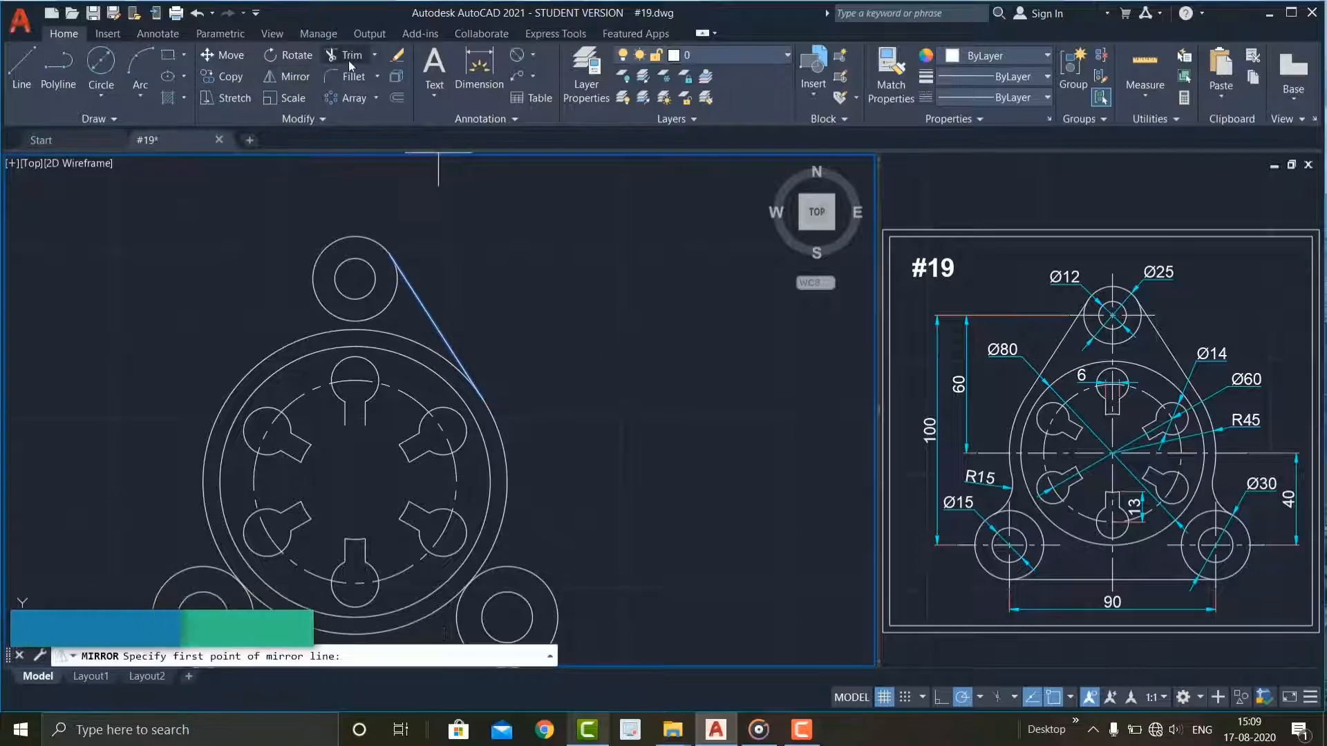
pyautogui.click(356, 279)
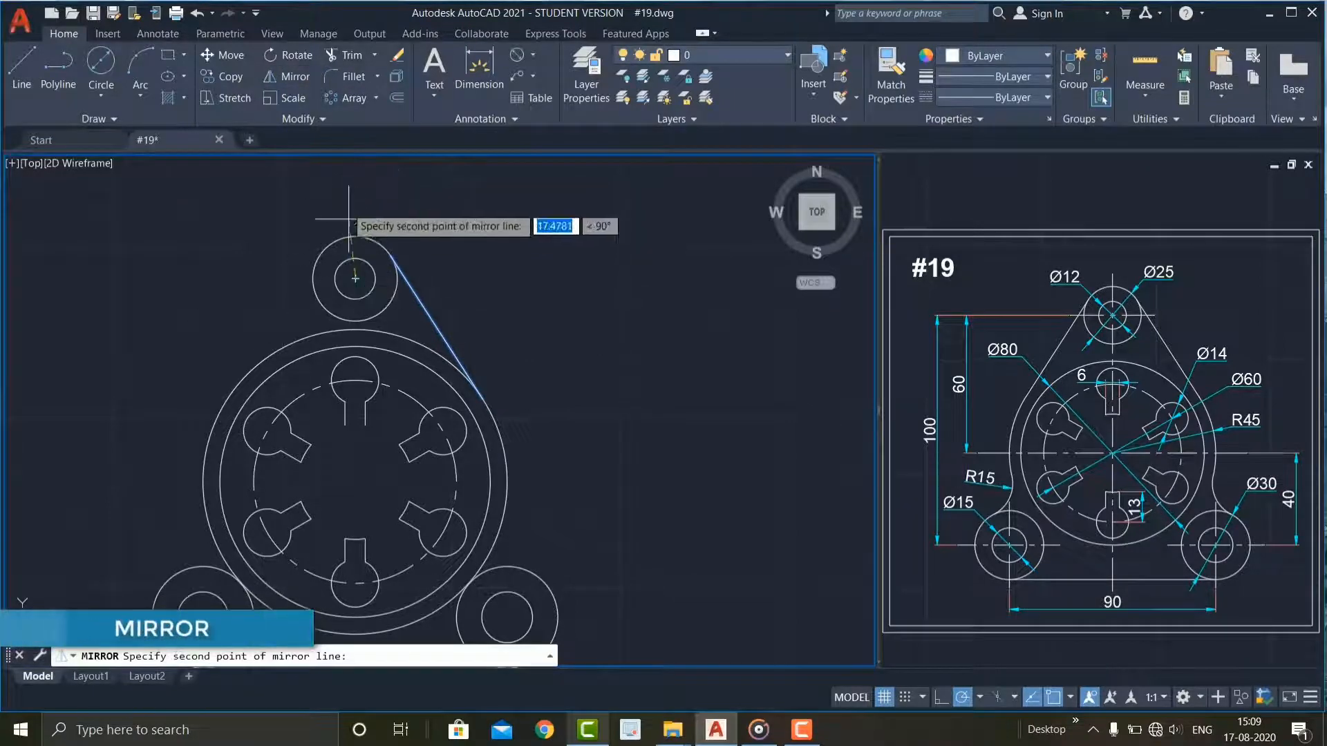
pyautogui.click(356, 166)
pyautogui.press('Return')
pyautogui.scroll(-2, 298, 349)
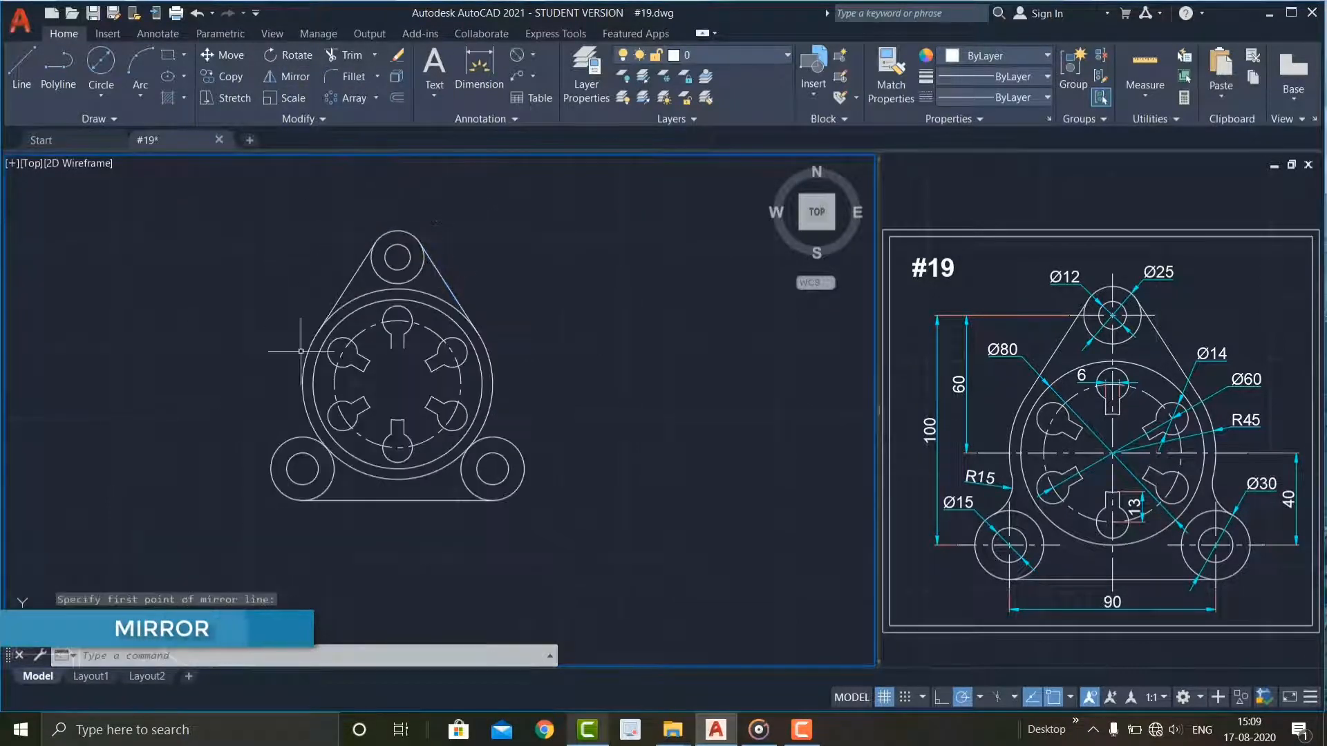
# Fillet the lower-left Ø30 circle to the R45 circle with a radius of 15
pyautogui.scroll(2, 327, 390)
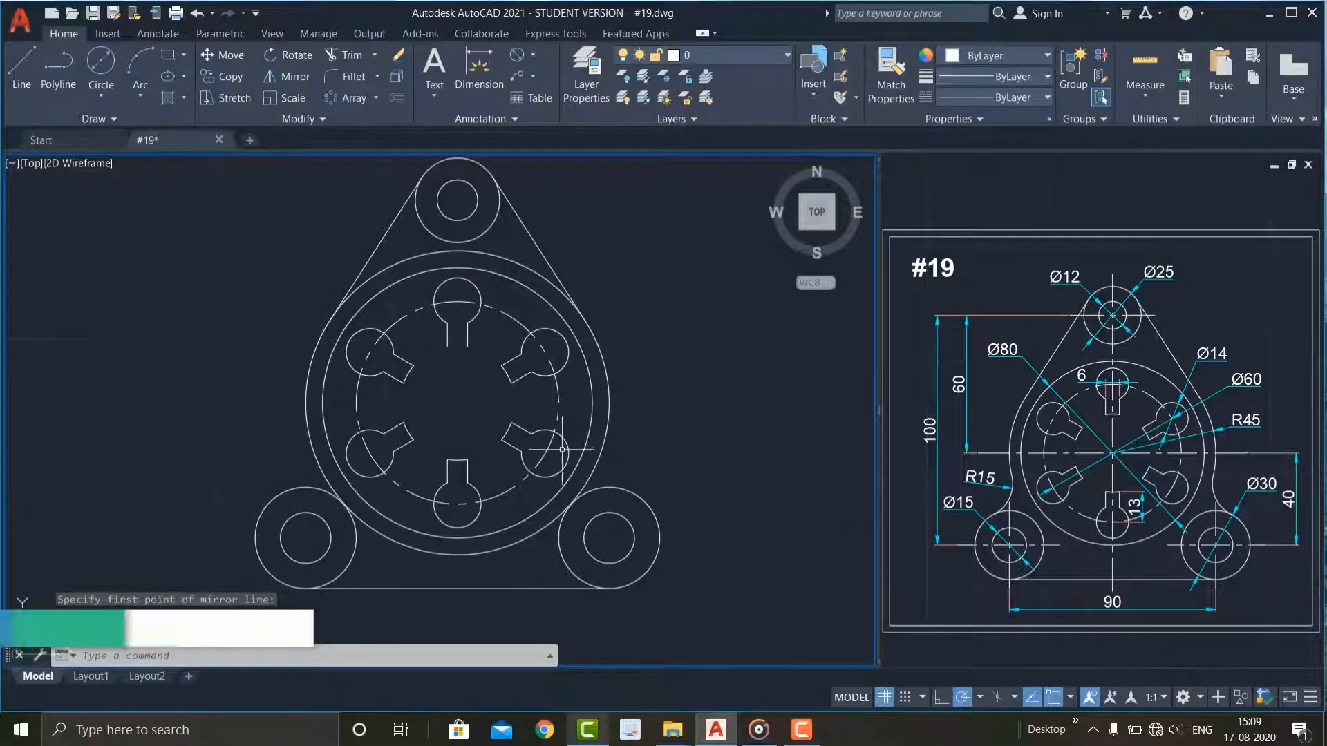
pyautogui.click(706, 433)
pyautogui.click(676, 357)
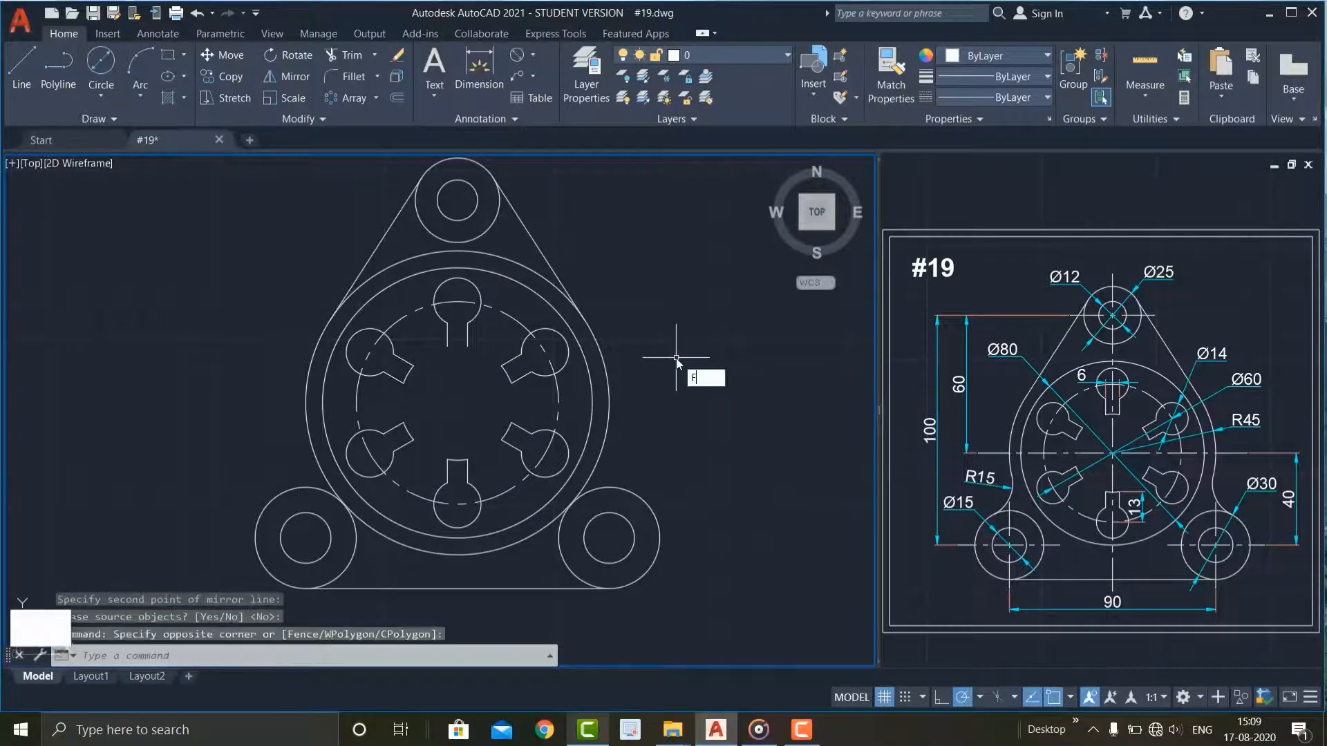
pyautogui.write('F')
pyautogui.press('Return')
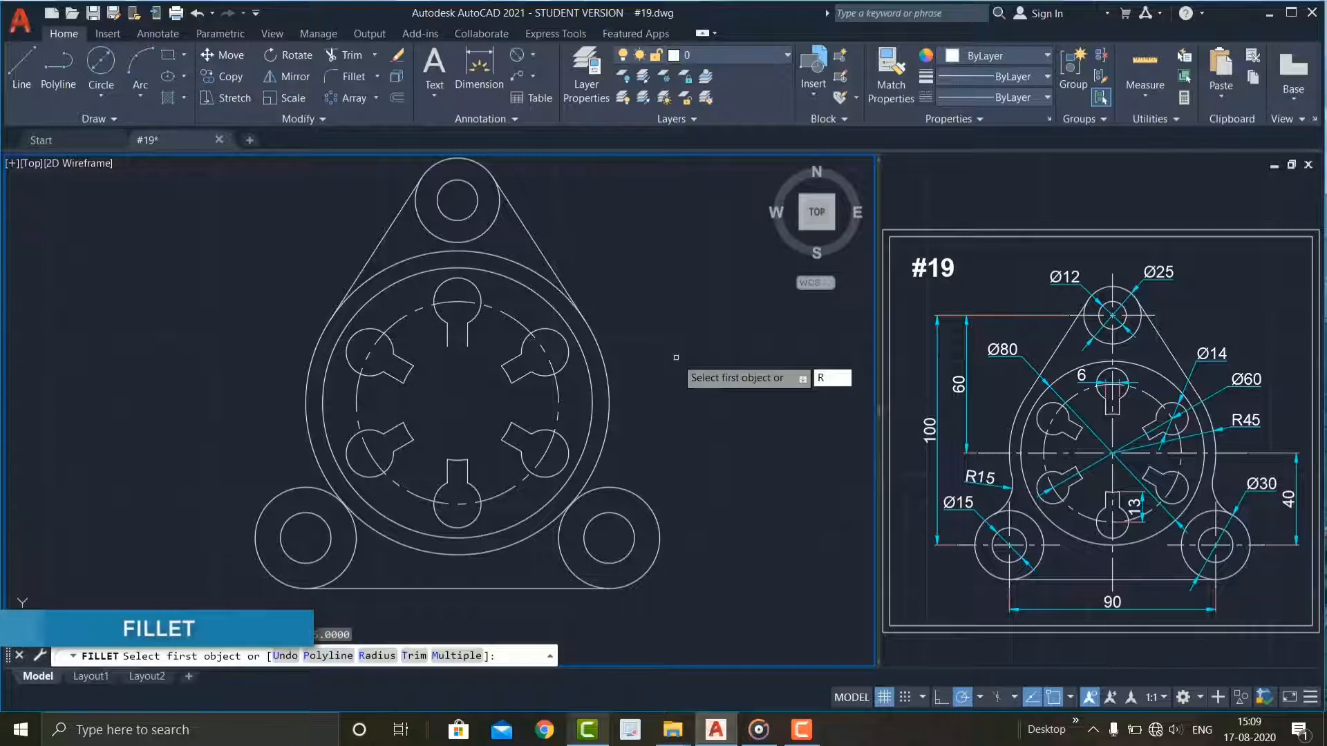
pyautogui.press('Return')
pyautogui.press('Return')
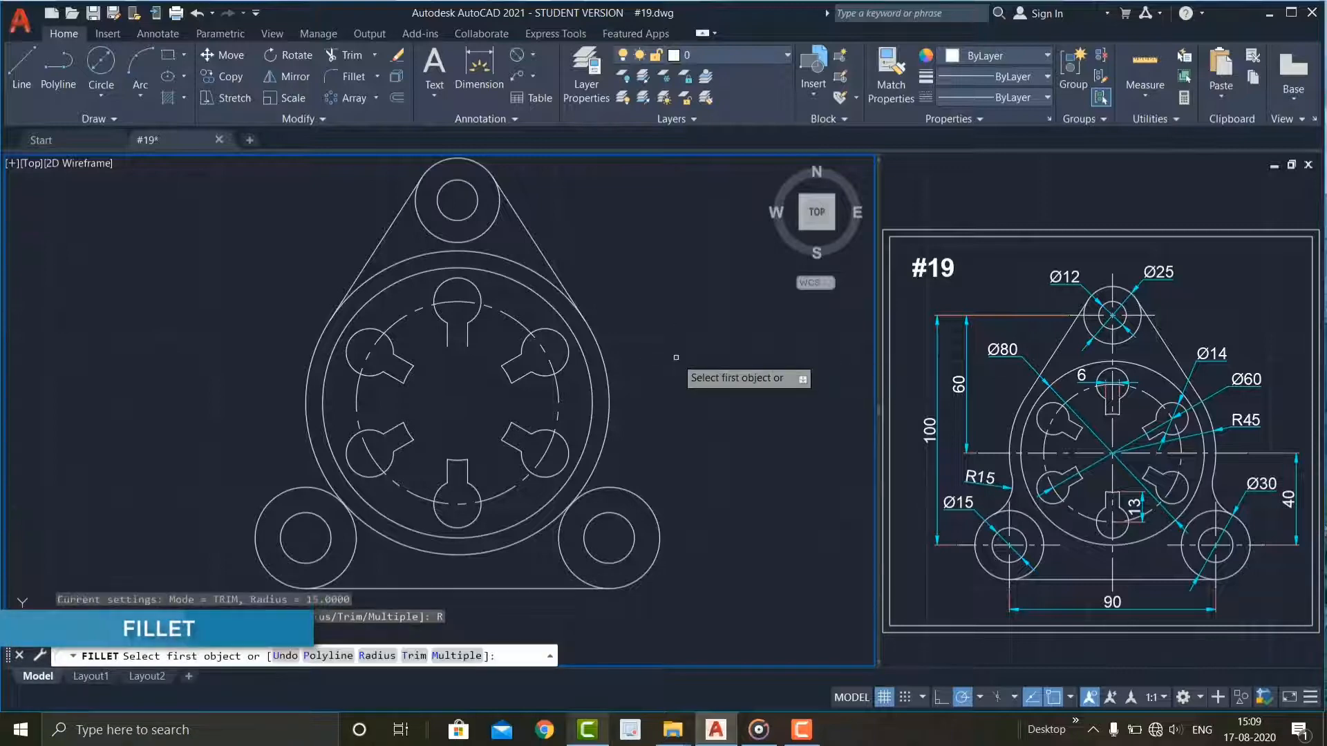
pyautogui.click(307, 492)
pyautogui.click(319, 472)
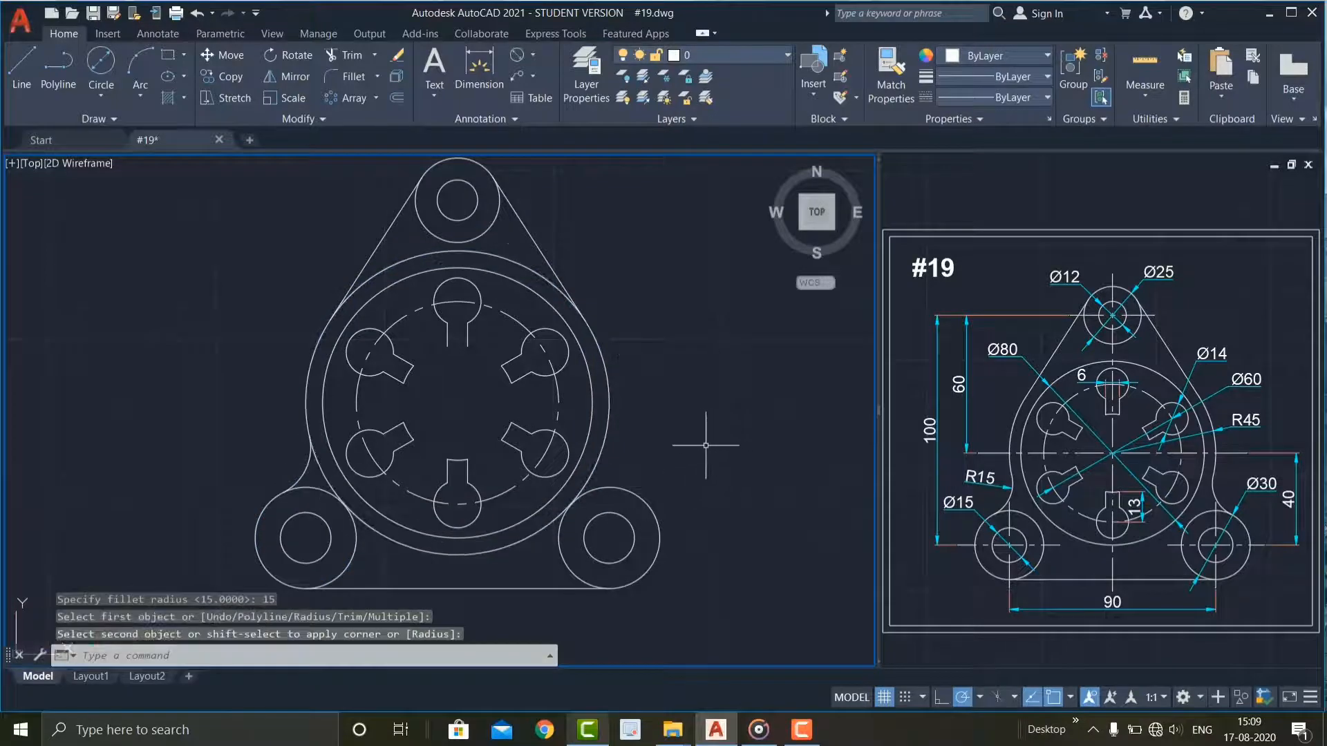
# Add the same radius 15 fillet between the lower-right Ø30 circle and the R45 circle
pyautogui.press('Return')
pyautogui.click(612, 490)
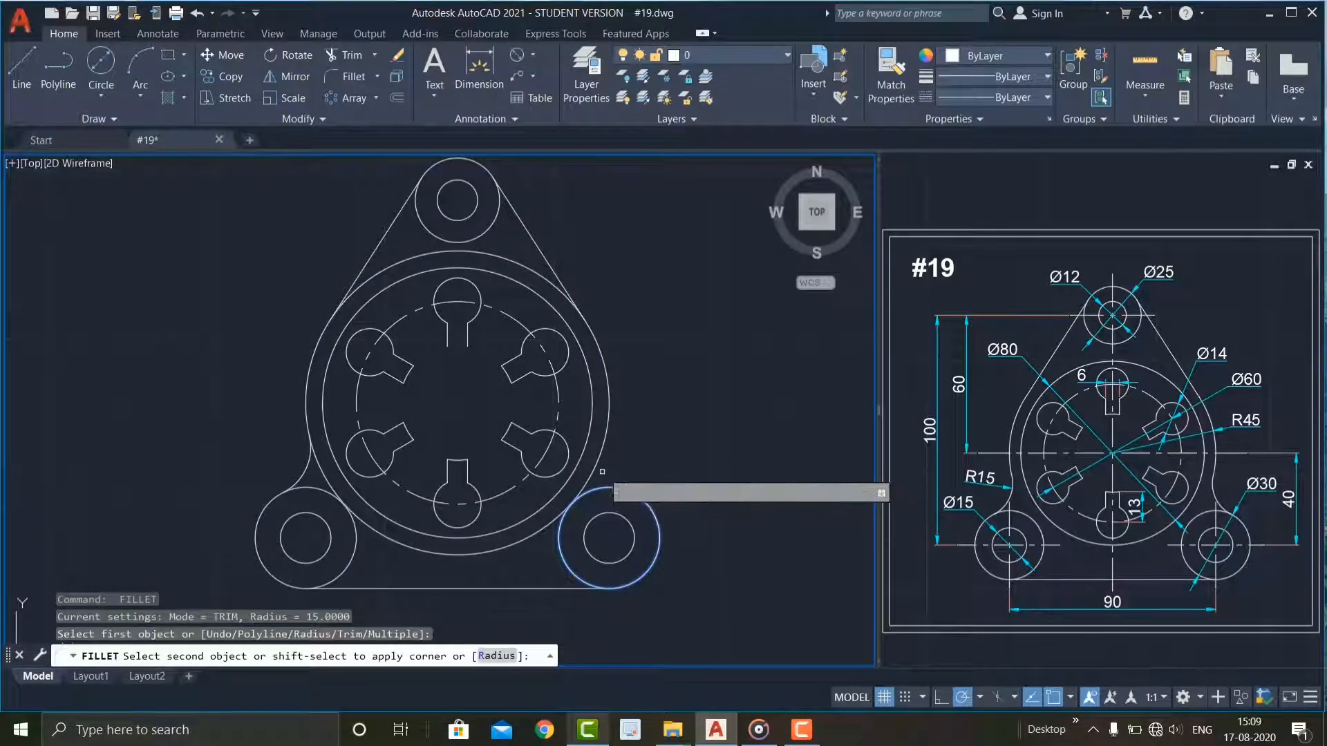
pyautogui.click(599, 450)
pyautogui.scroll(-2, 600, 451)
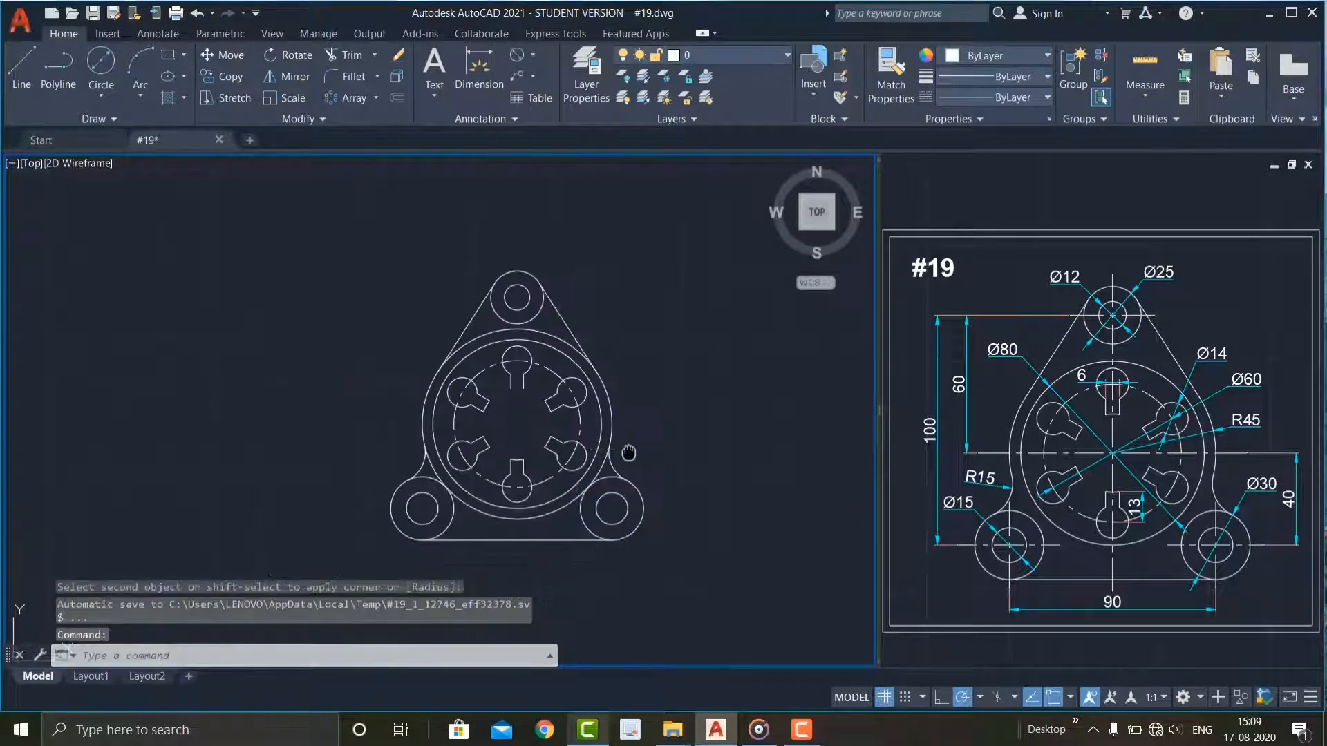
# Trim away the upper and lower arcs of the R45 circle that lie inside the plate's outline
pyautogui.click(723, 398)
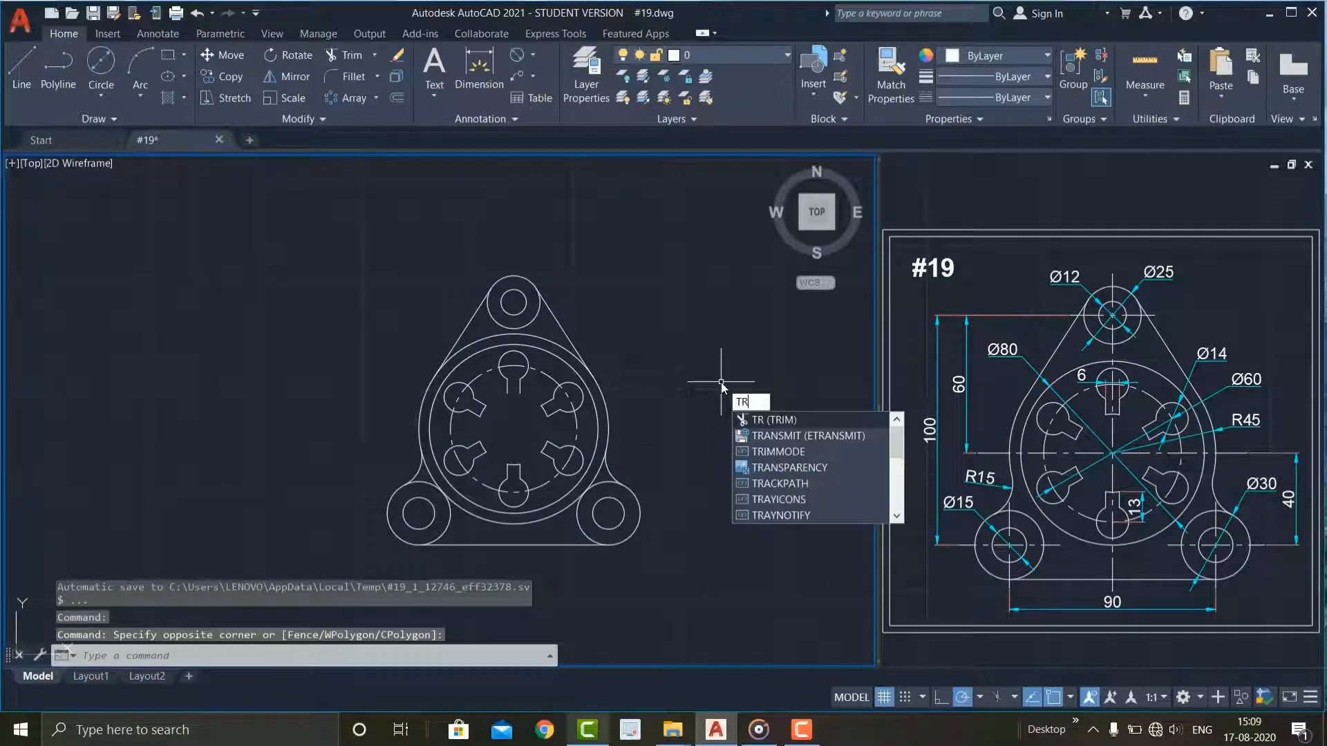
pyautogui.write('TR')
pyautogui.press('Return')
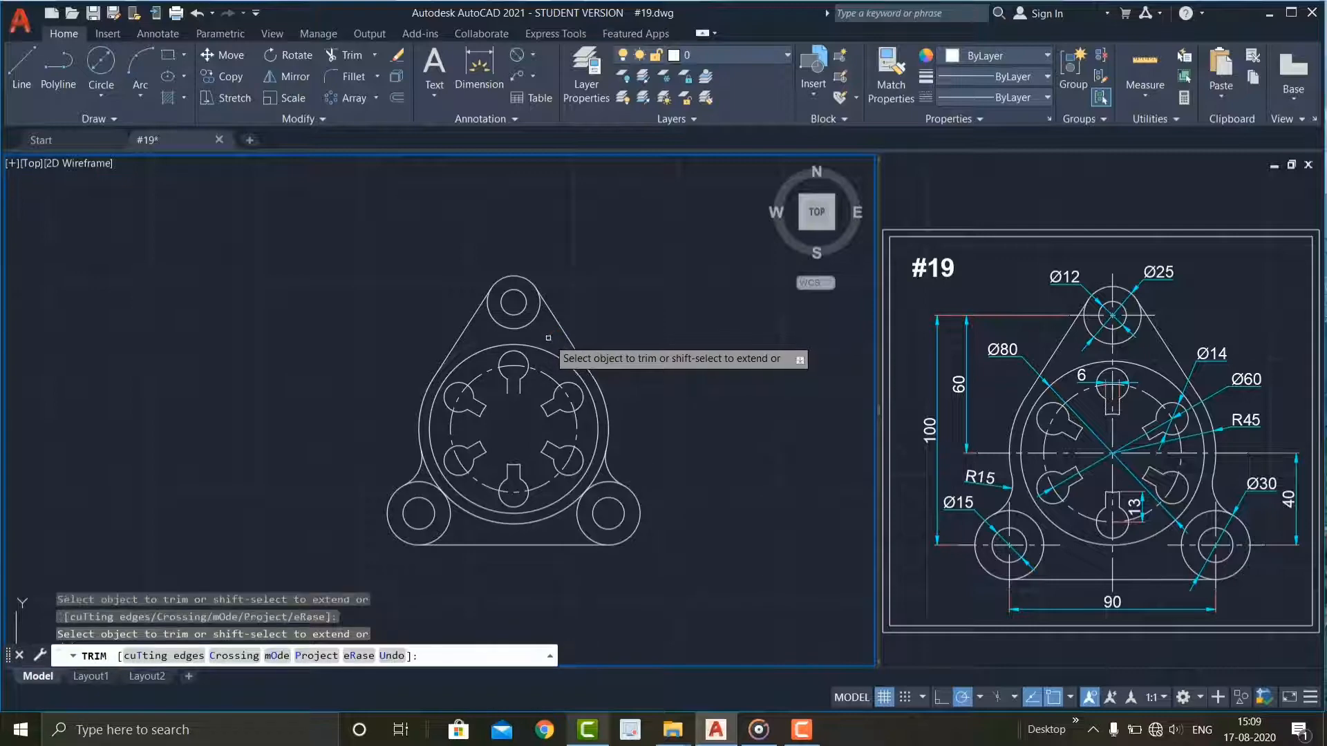
pyautogui.click(548, 513)
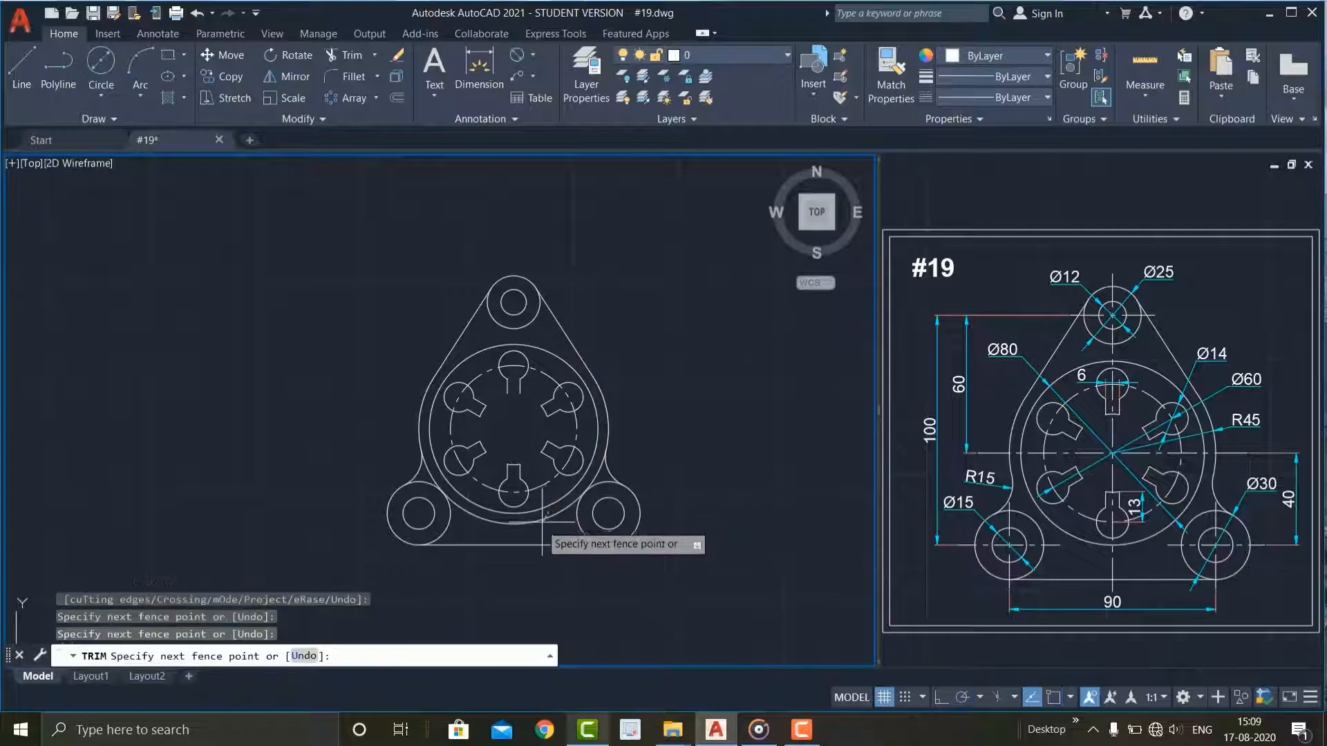
pyautogui.click(538, 521)
pyautogui.scroll(-2, 653, 472)
pyautogui.scroll(4, 654, 468)
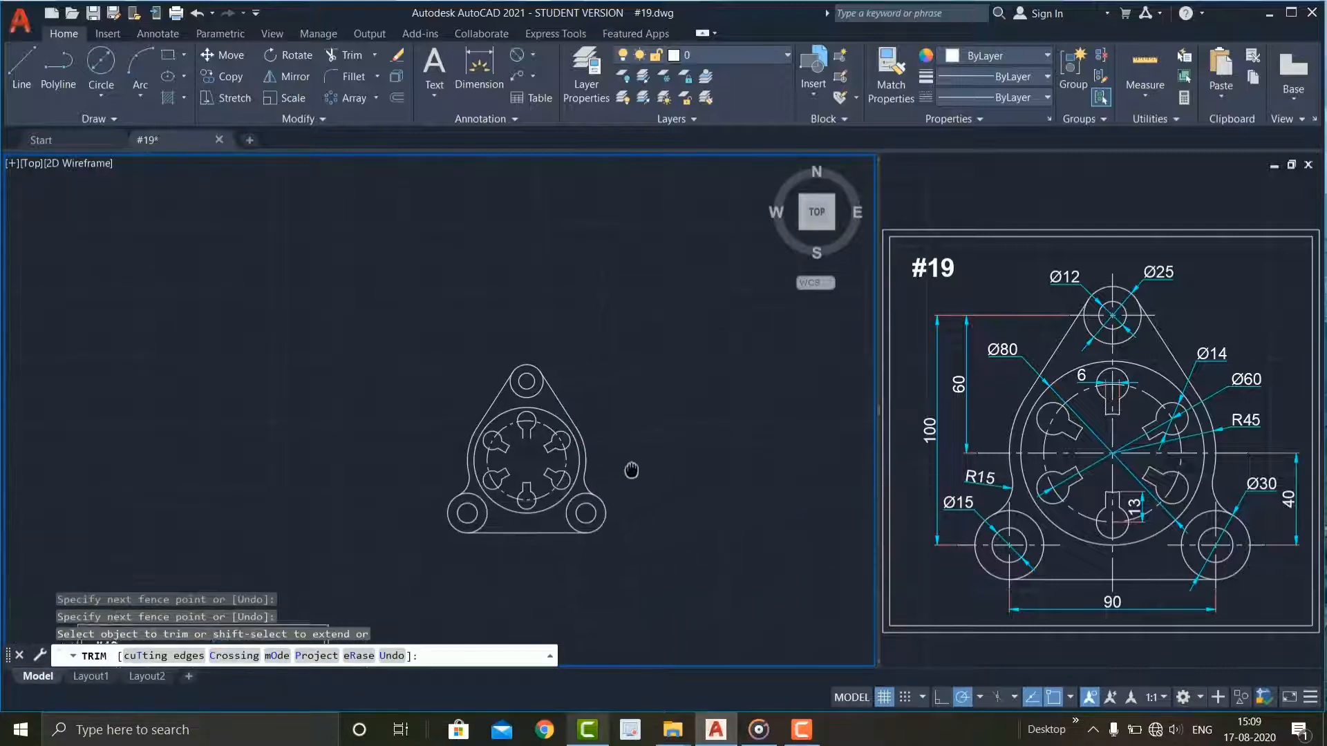
# Mirror the bottom slot's inner end arc about the central horizontal axis to close the top slot, keeping the original
pyautogui.press('Escape')
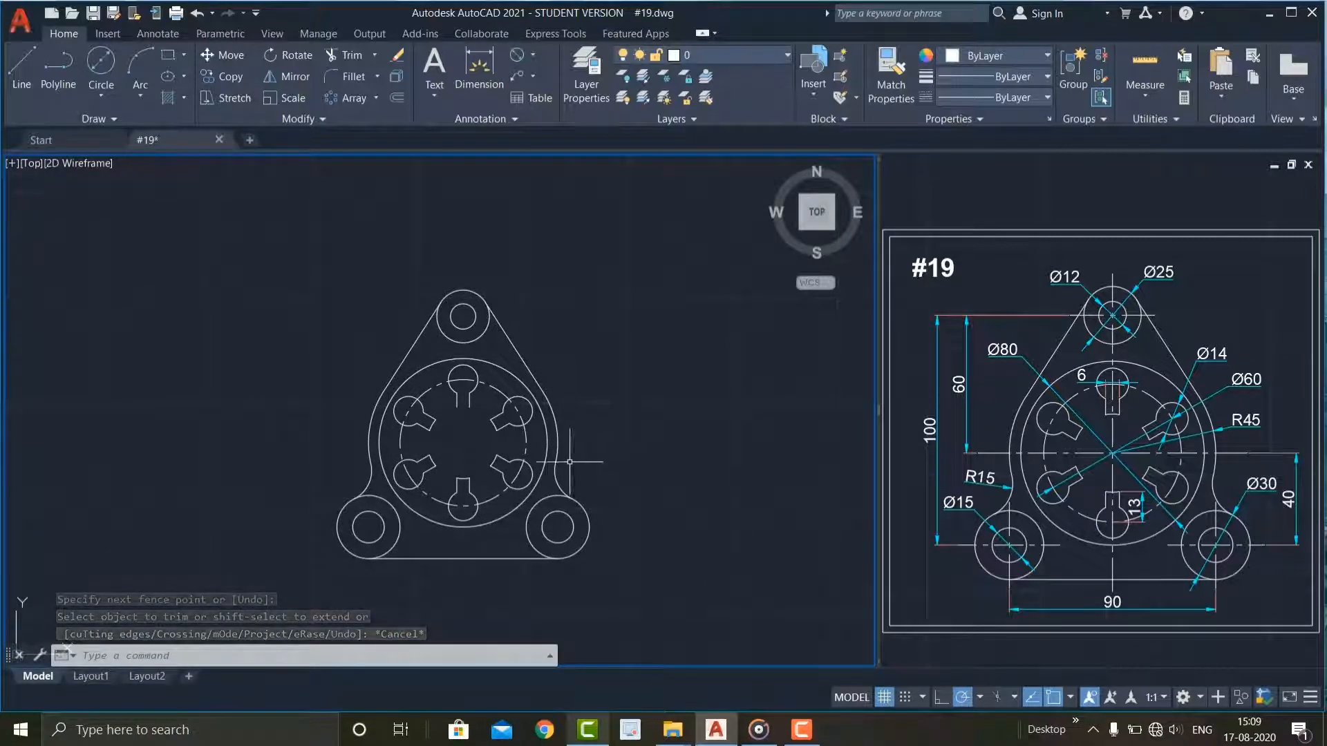
pyautogui.scroll(4, 437, 443)
pyautogui.click(506, 497)
pyautogui.click(500, 546)
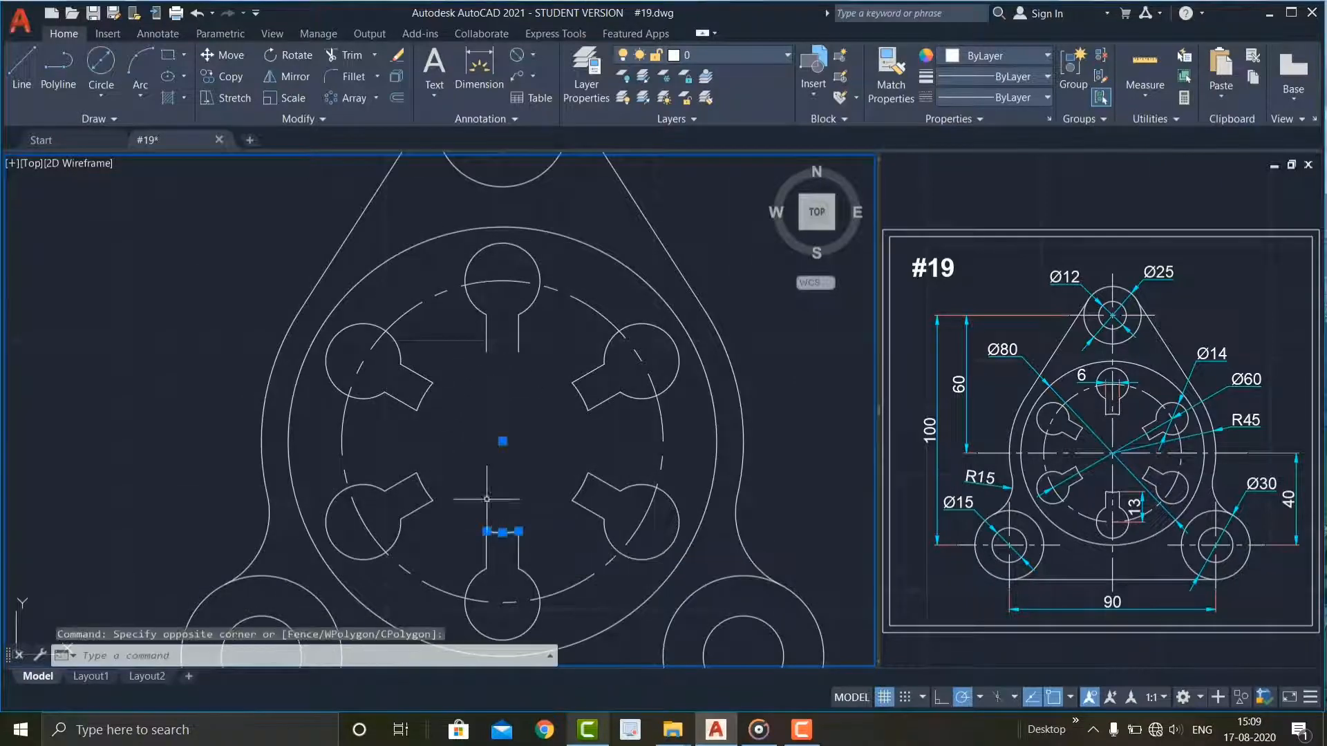
pyautogui.write('MI')
pyautogui.press('Return')
pyautogui.click(662, 438)
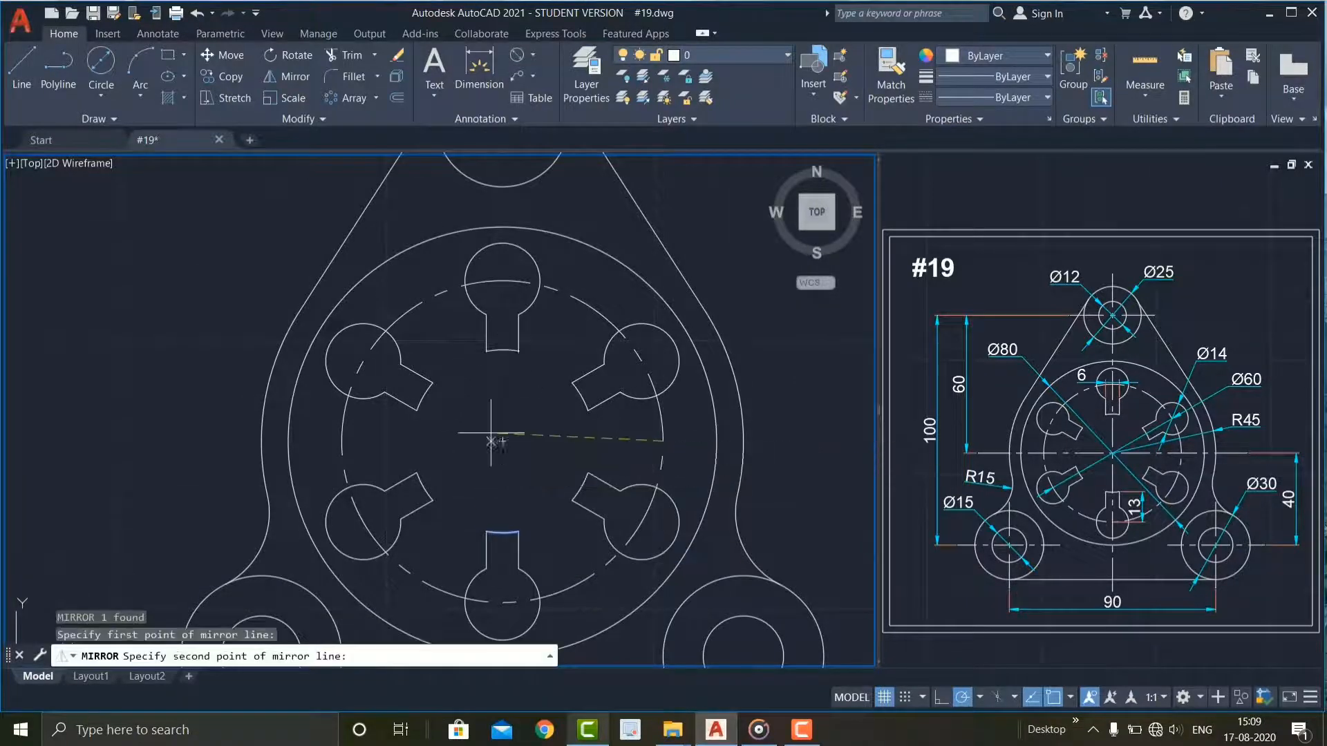
pyautogui.click(502, 435)
pyautogui.press('Return')
pyautogui.scroll(-4, 502, 436)
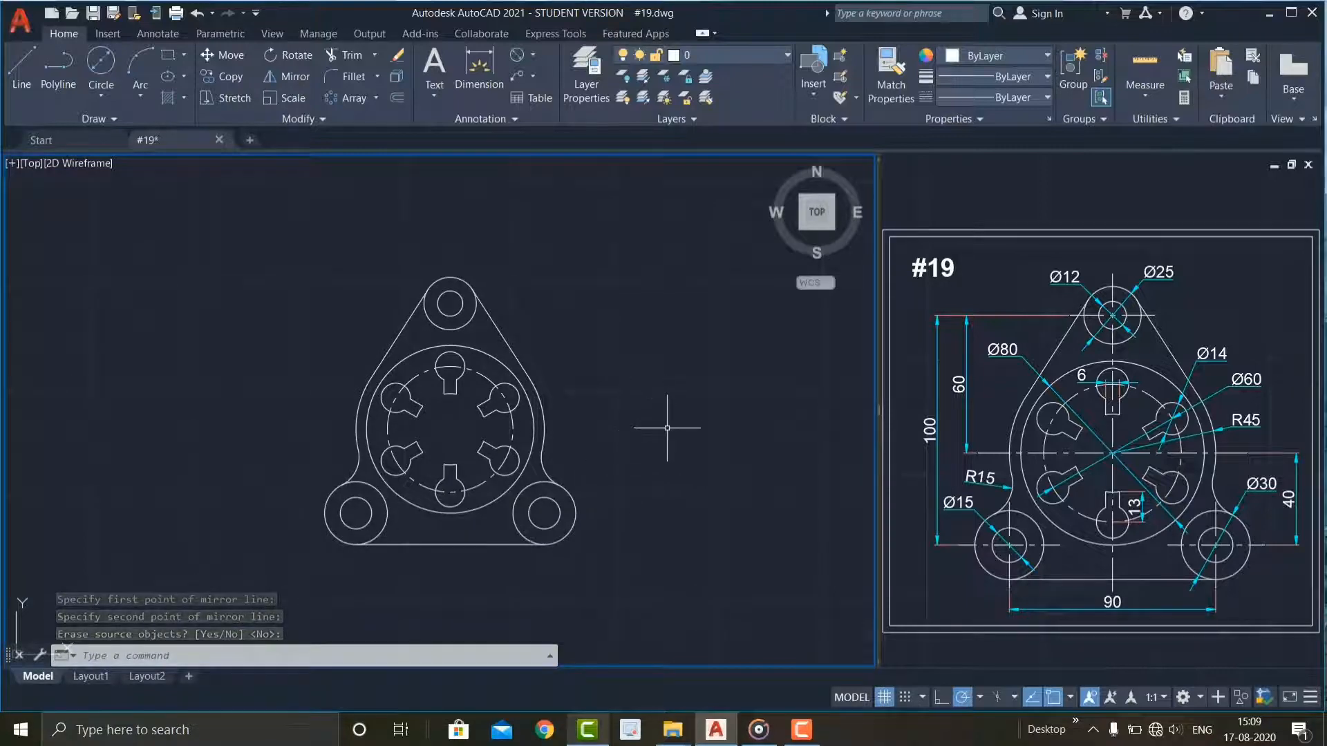
# Add centre marks to the large central circle, the top circle and both lower corner circles
pyautogui.click(158, 35)
pyautogui.click(570, 67)
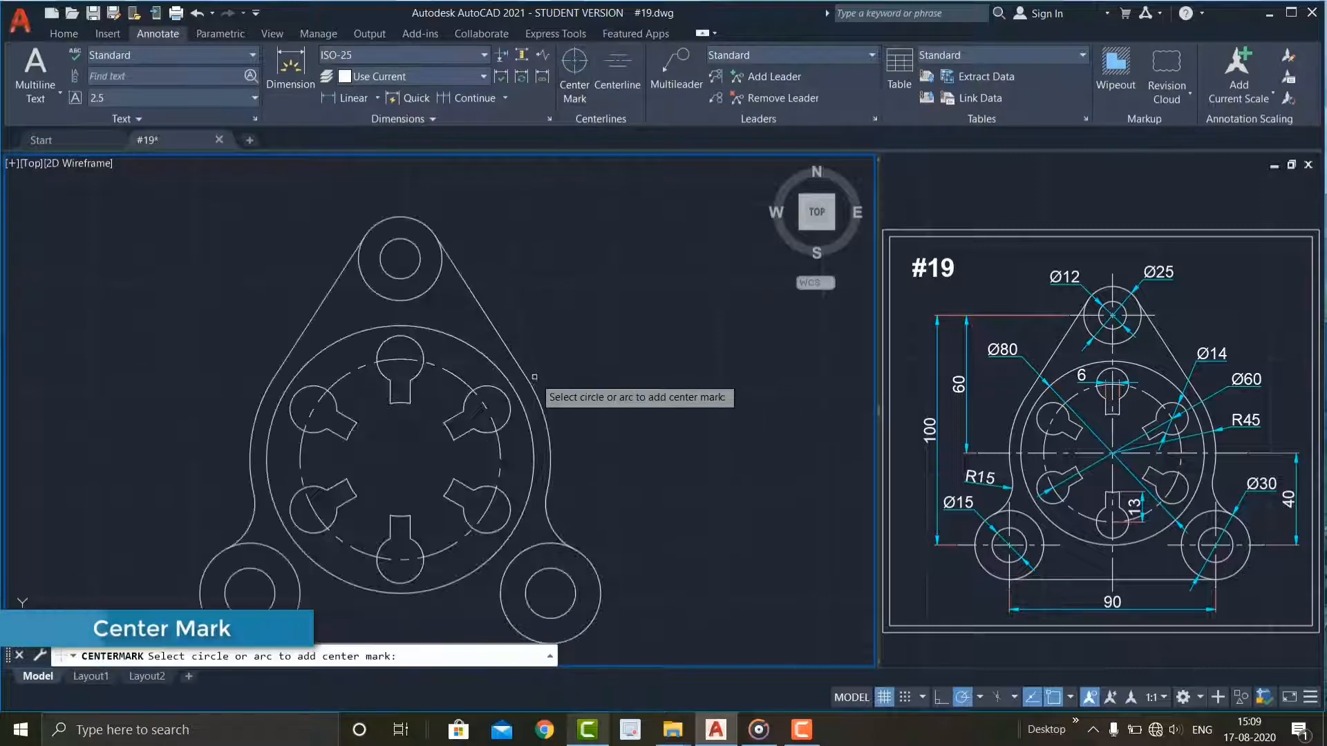
pyautogui.scroll(2, 534, 376)
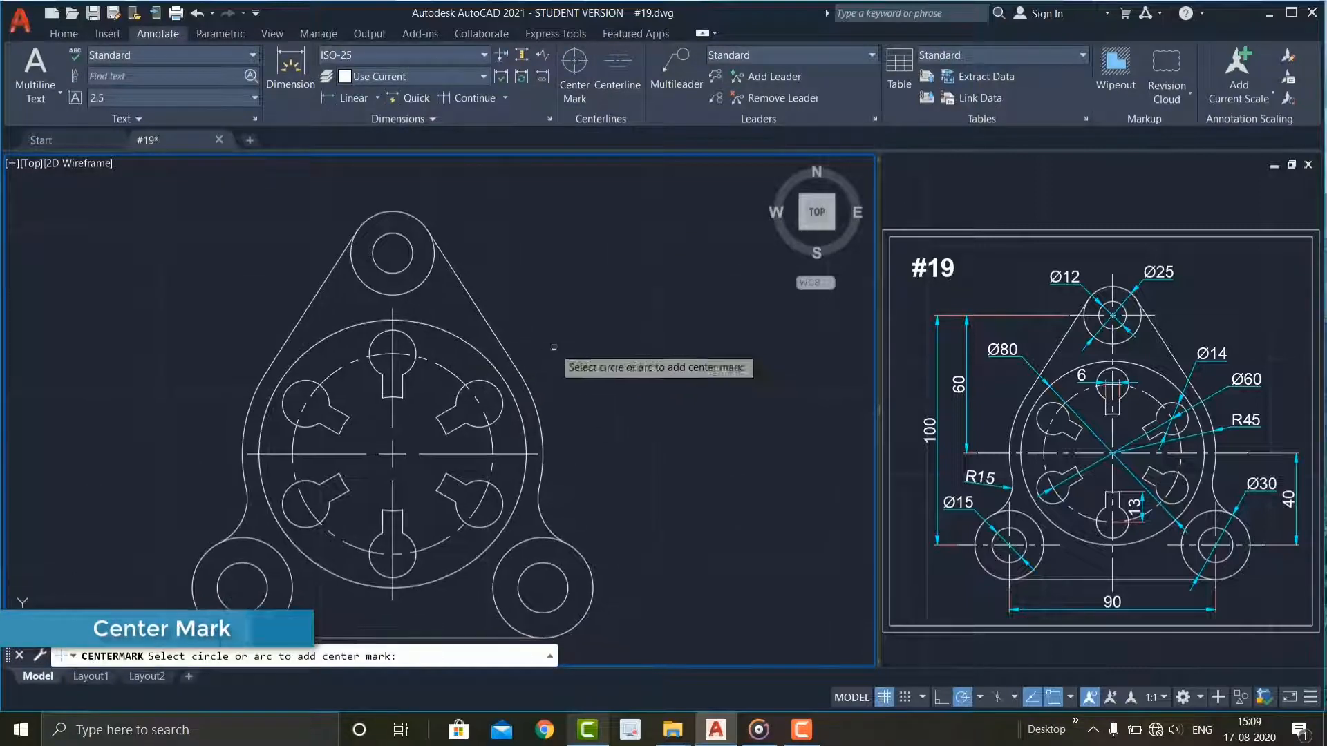
pyautogui.click(421, 281)
pyautogui.click(533, 540)
pyautogui.moveTo(592, 488); pyautogui.dragTo(638, 432, button='middle')
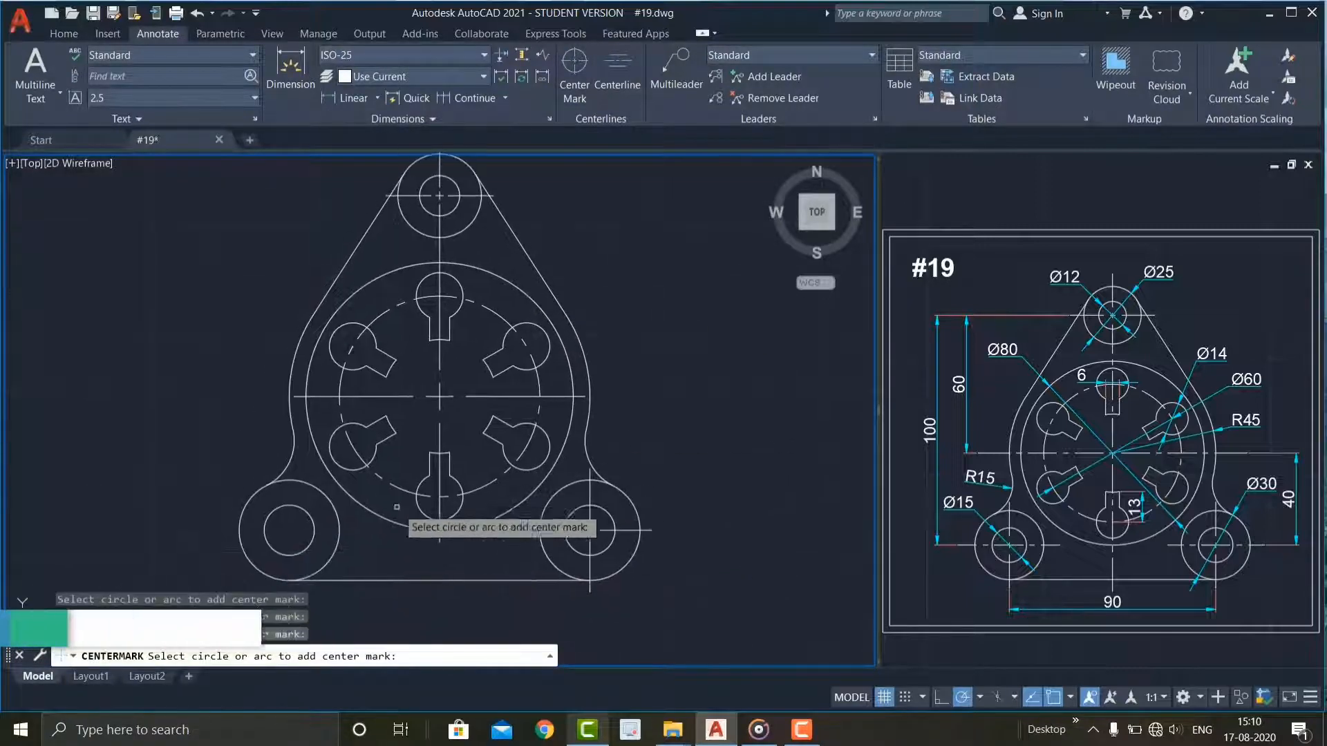
pyautogui.click(317, 492)
pyautogui.scroll(6, 404, 389)
pyautogui.scroll(2, 377, 447)
pyautogui.scroll(5, 377, 447)
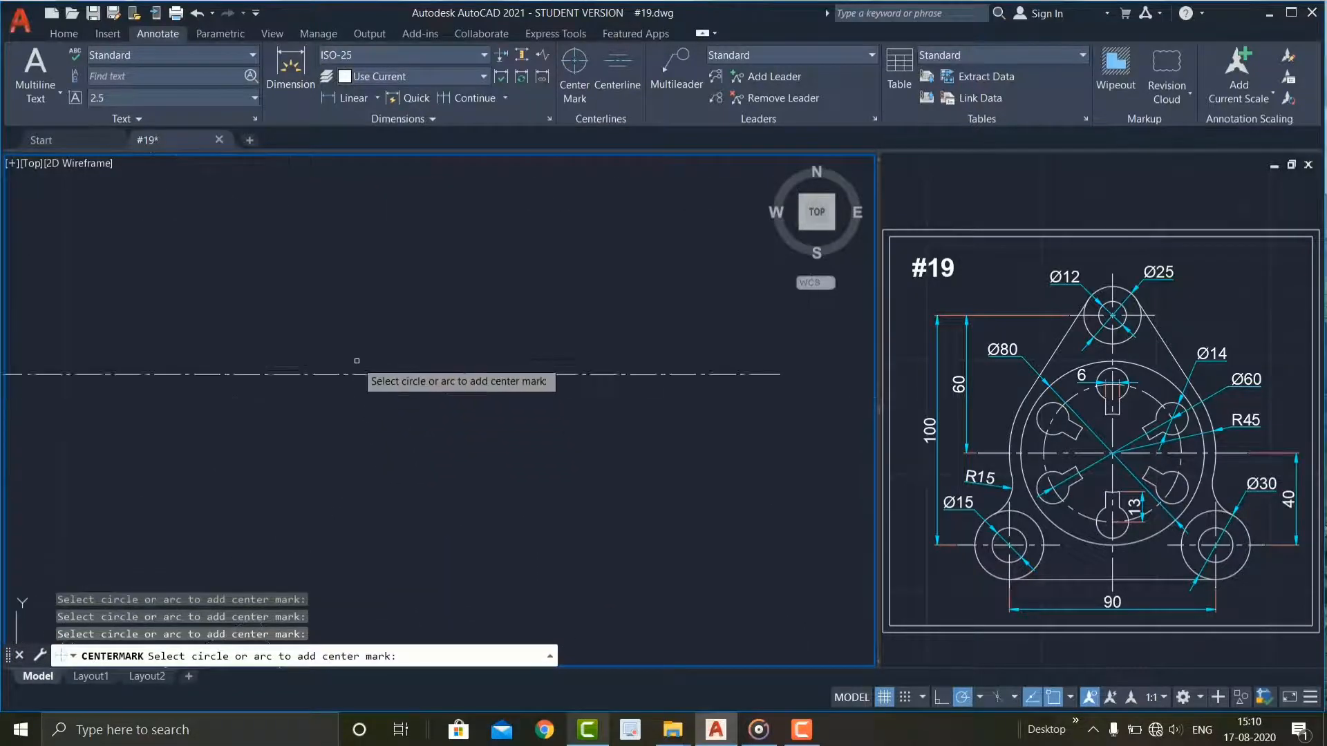
pyautogui.scroll(4, 355, 360)
pyautogui.press('Return')
pyautogui.scroll(-10, 406, 340)
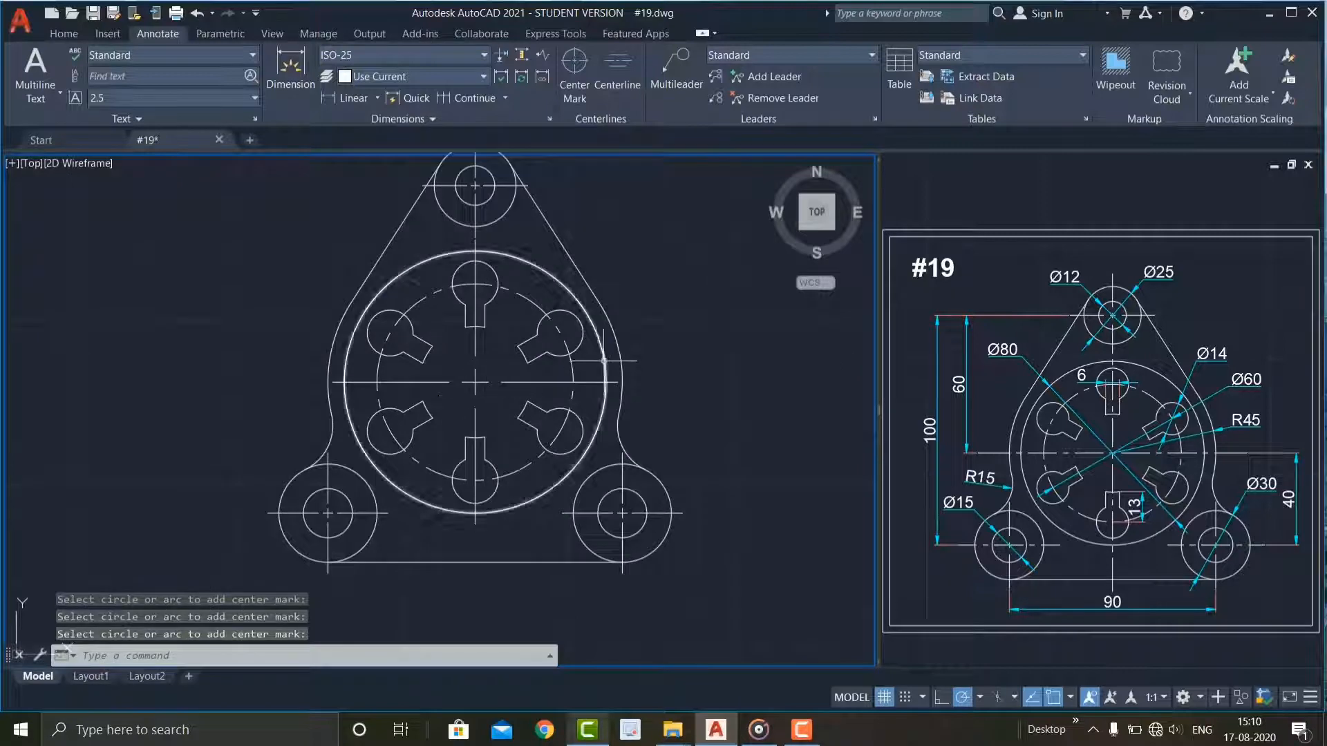
pyautogui.scroll(-2, 603, 360)
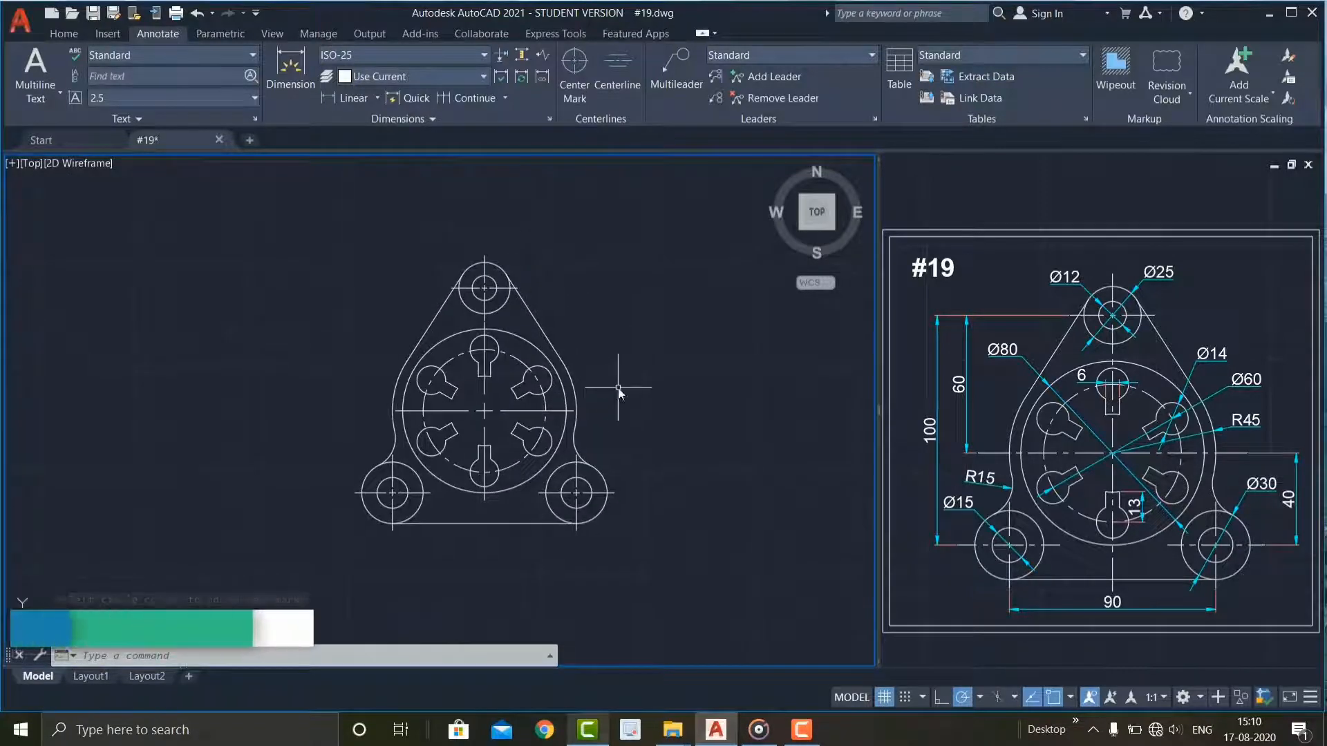
# Match the properties of the dashed Ø60 circle onto the centre marks of the central, lower-left, lower-right and top circles
pyautogui.press('Return')
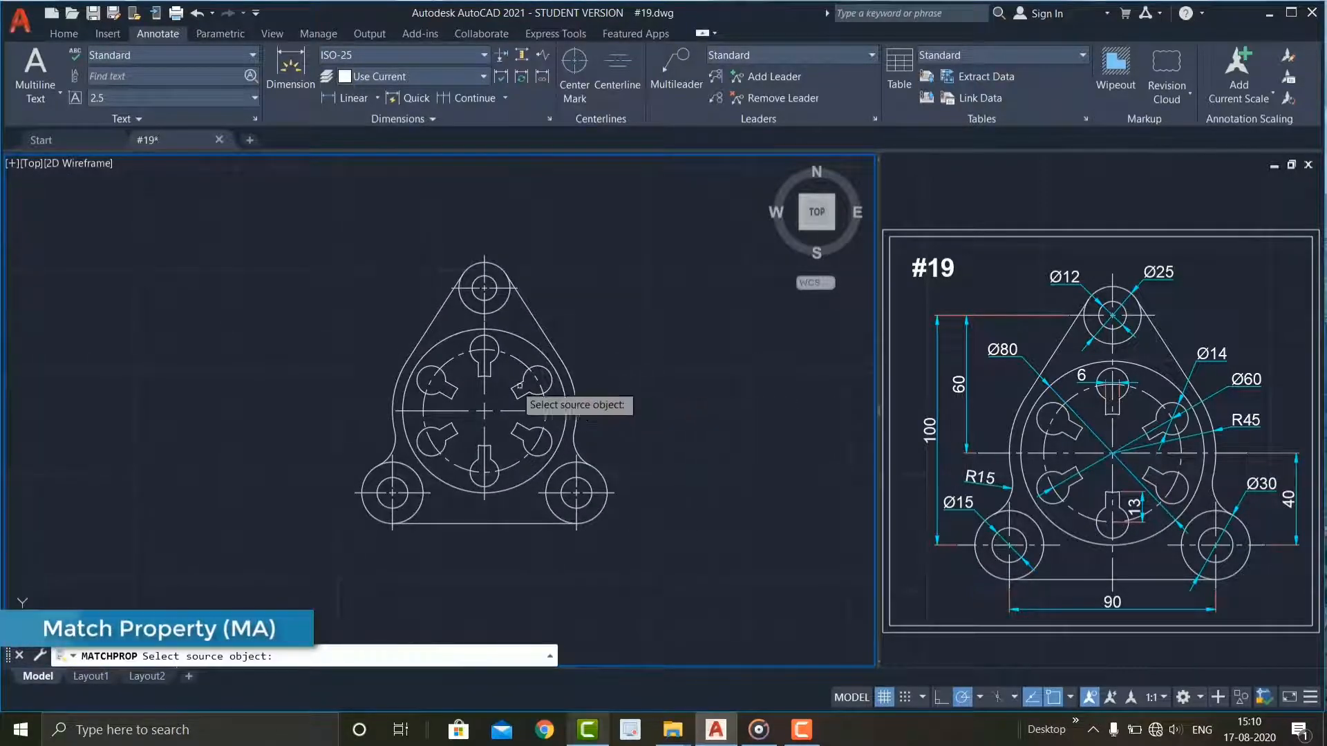
pyautogui.scroll(5, 477, 379)
pyautogui.click(633, 295)
pyautogui.click(616, 496)
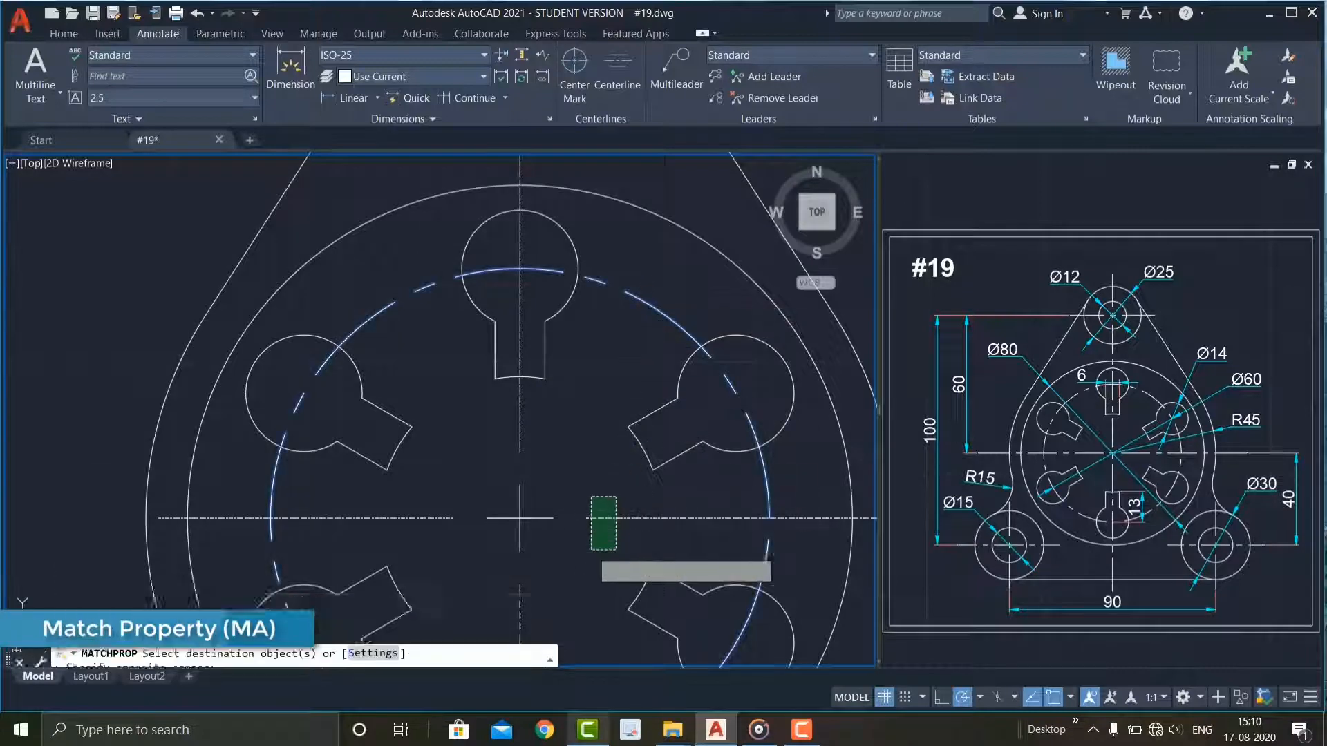
pyautogui.click(591, 550)
pyautogui.scroll(-3, 562, 488)
pyautogui.scroll(3, 335, 487)
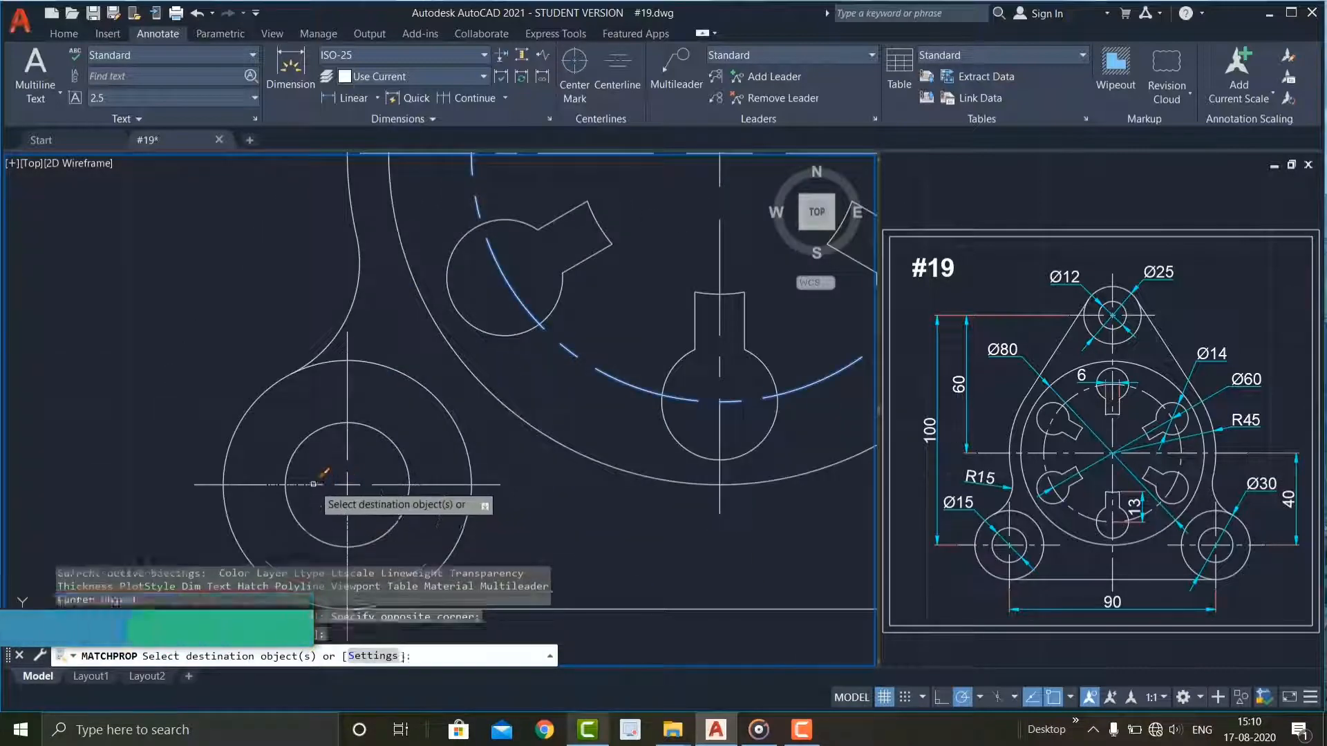
pyautogui.click(305, 476)
pyautogui.click(302, 510)
pyautogui.scroll(-3, 351, 495)
pyautogui.scroll(3, 624, 486)
pyautogui.click(637, 484)
pyautogui.click(629, 514)
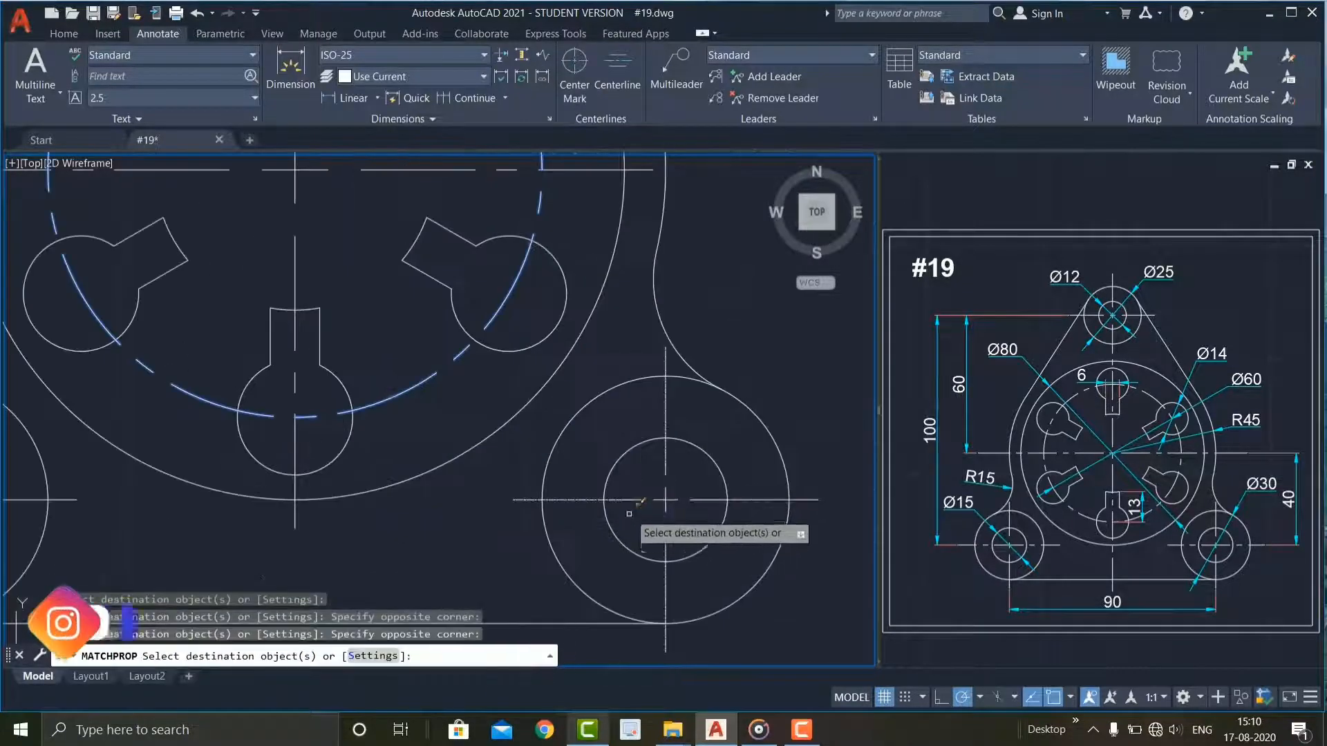
pyautogui.scroll(-3, 629, 514)
pyautogui.scroll(3, 480, 308)
pyautogui.press('Return')
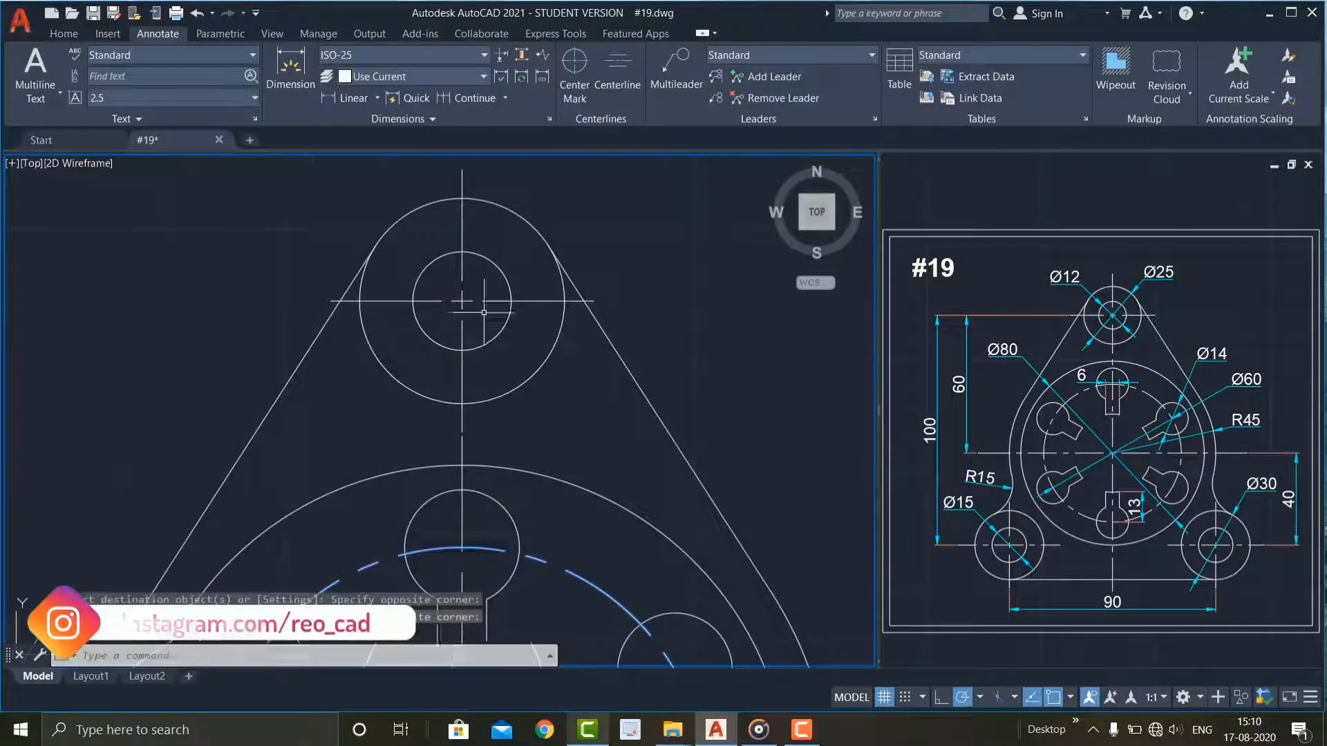
# Set the drawing's linetype scale factor to 0.2
pyautogui.scroll(-5, 483, 313)
pyautogui.moveTo(669, 496); pyautogui.dragTo(562, 360, button='middle')
pyautogui.write('L')
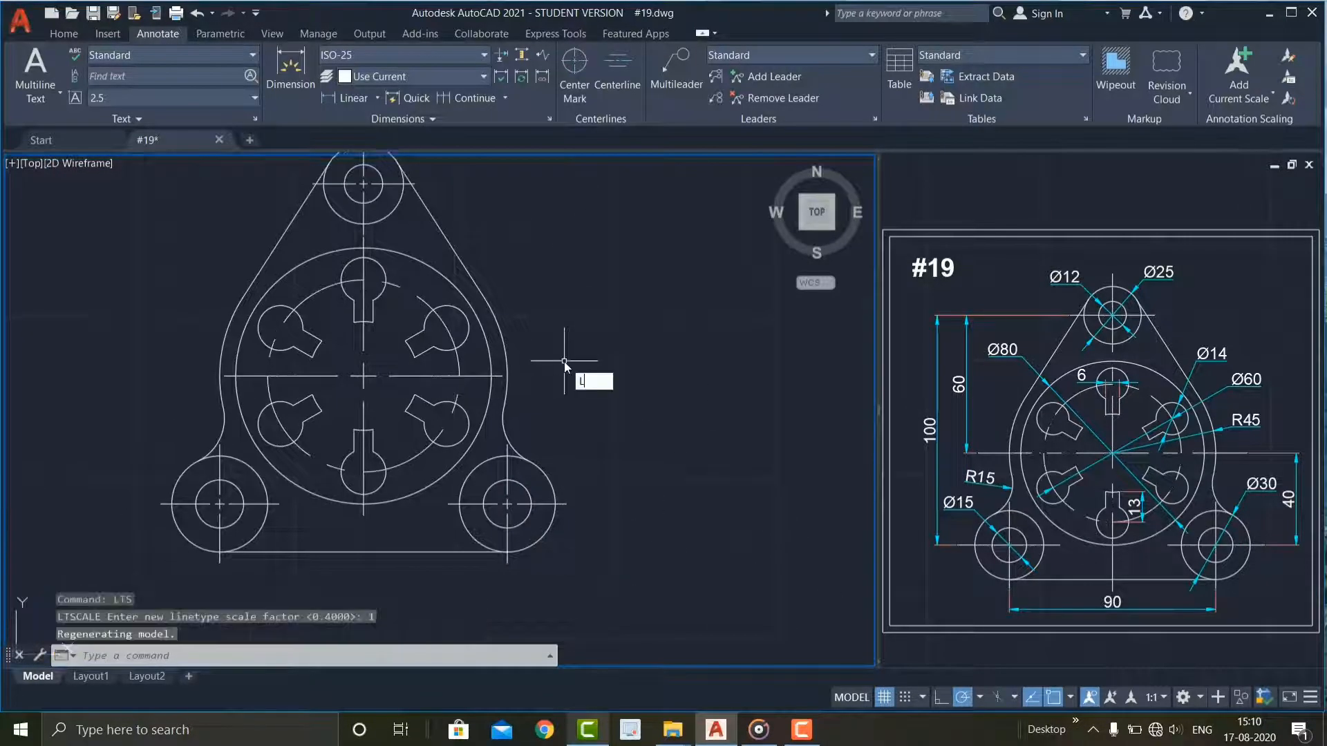
pyautogui.write('TS')
pyautogui.press('Return')
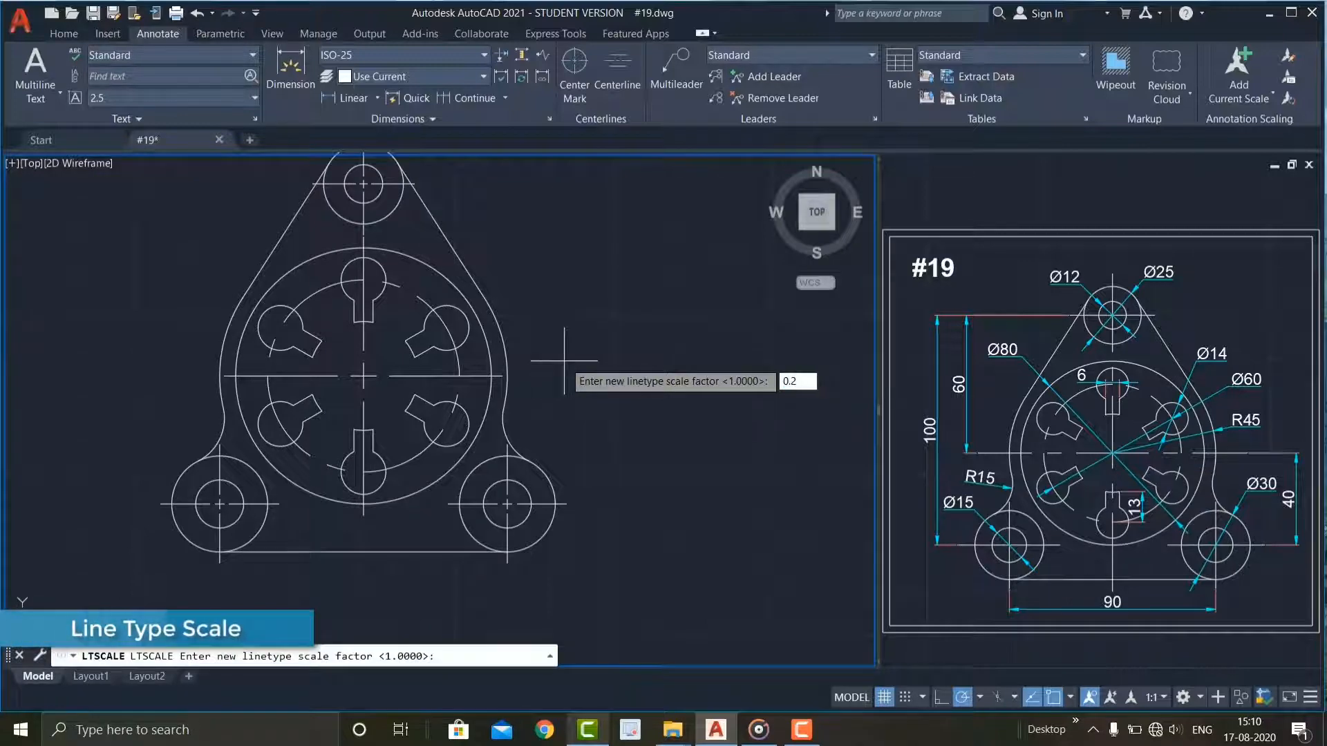
pyautogui.press('Return')
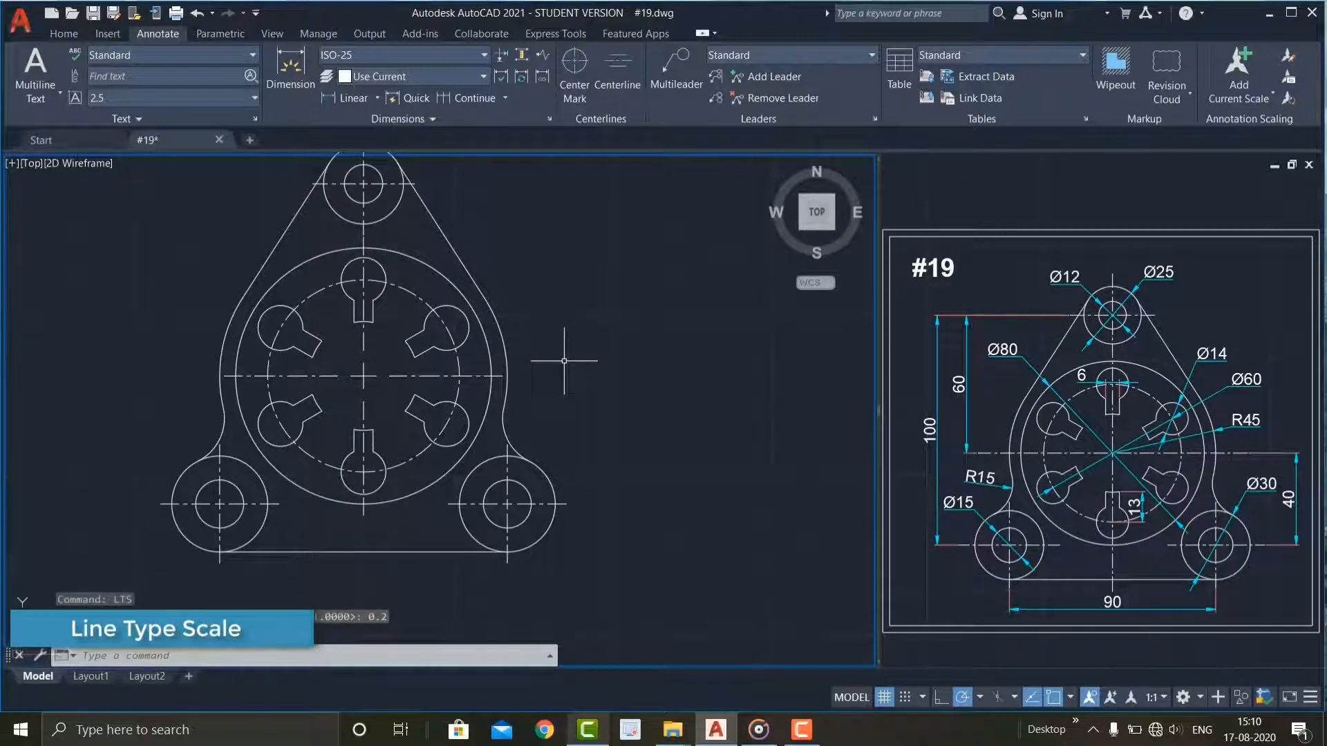
# Add a horizontal linear dimension between the two lower circles' centre lines, placed below the plate
pyautogui.scroll(-2, 625, 429)
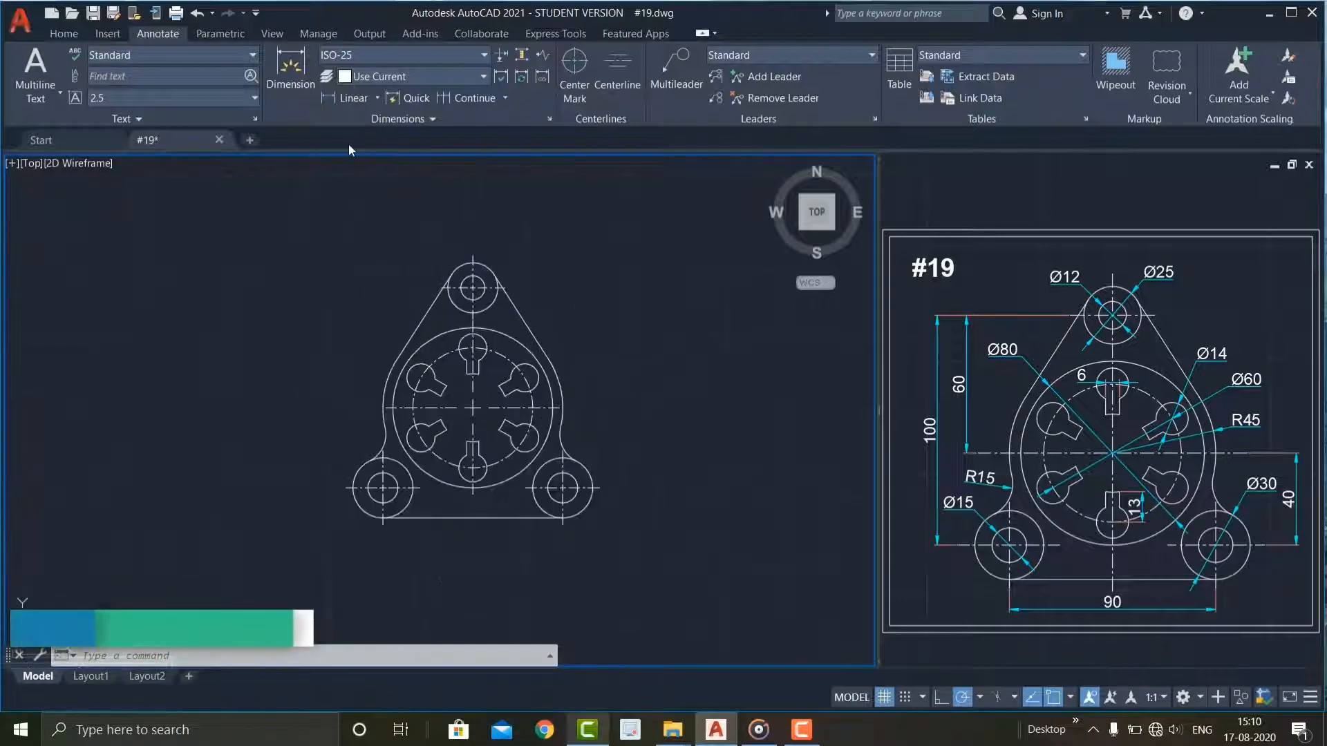
pyautogui.click(346, 101)
pyautogui.click(383, 518)
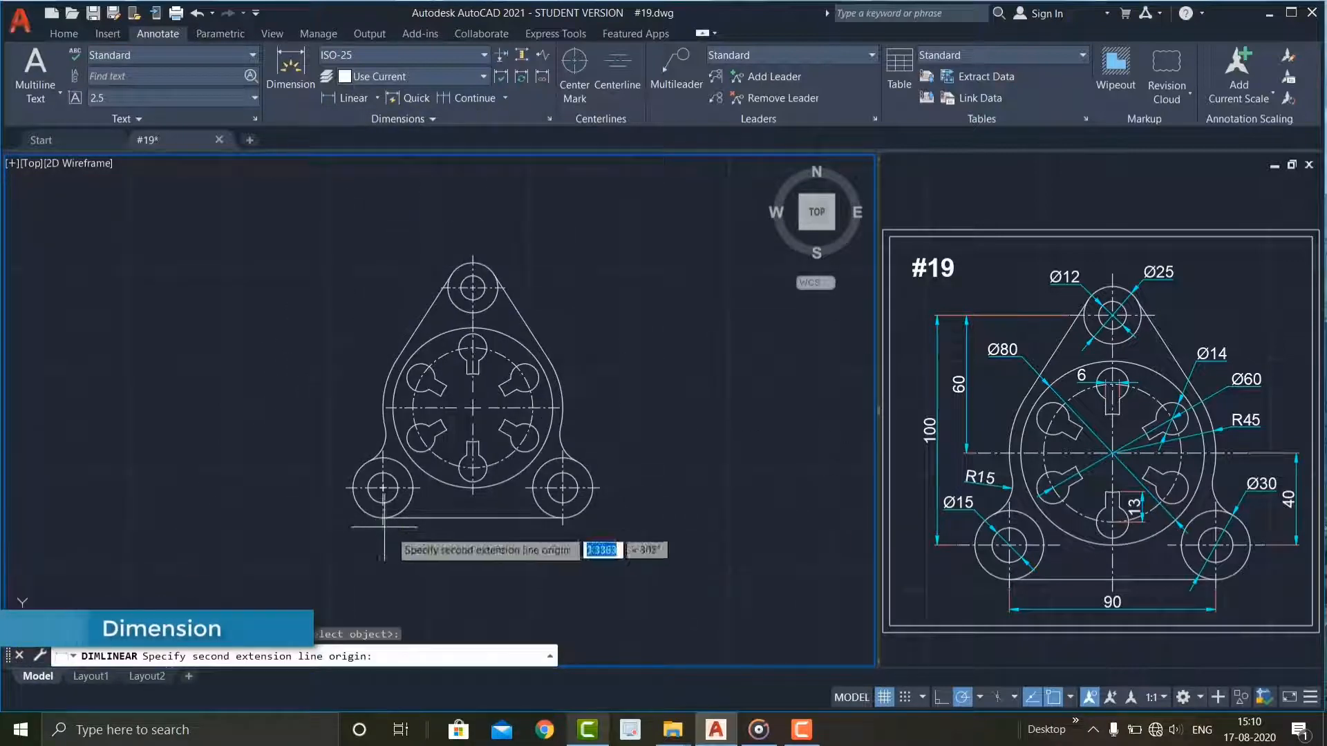
pyautogui.click(563, 518)
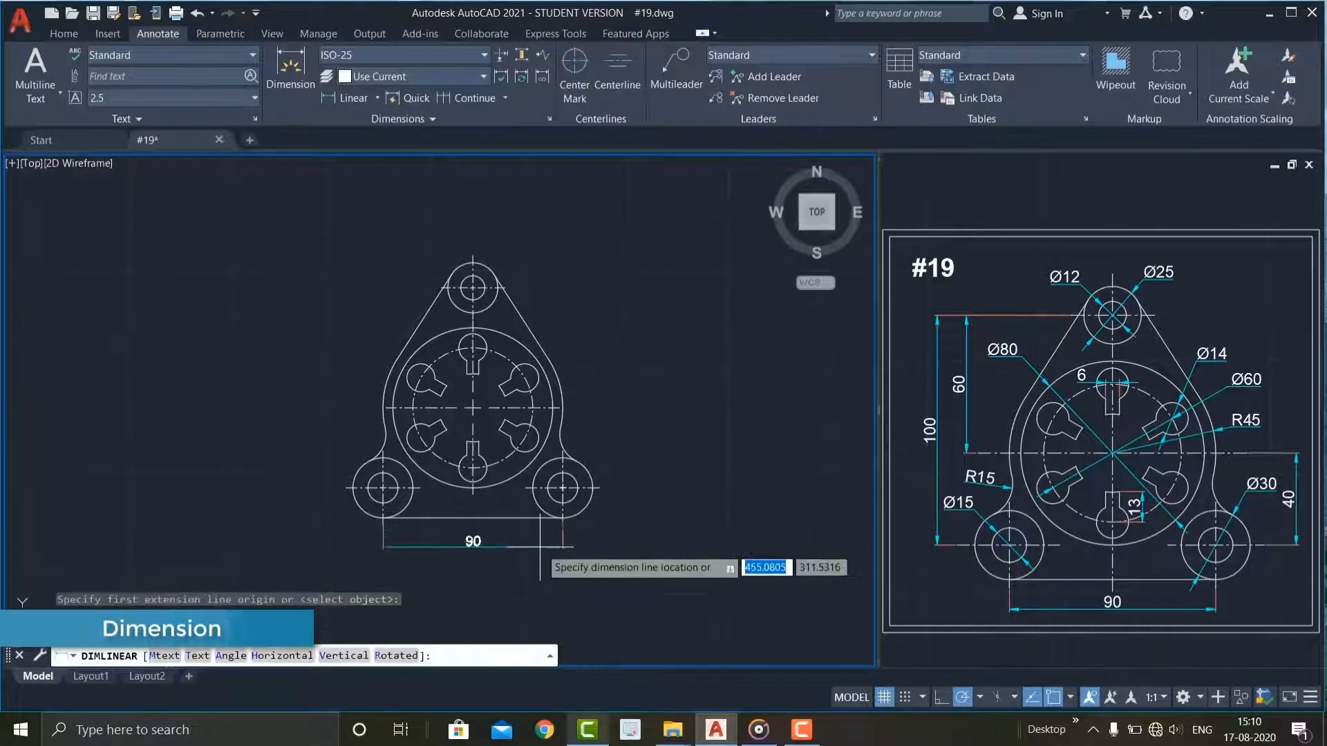
pyautogui.click(469, 544)
# Add a vertical linear dimension from the lower-left circle's centre line to the top circle's, placed left of the plate
pyautogui.press('space')
pyautogui.scroll(2, 454, 537)
pyautogui.click(281, 459)
pyautogui.moveTo(366, 277); pyautogui.dragTo(362, 487, button='middle')
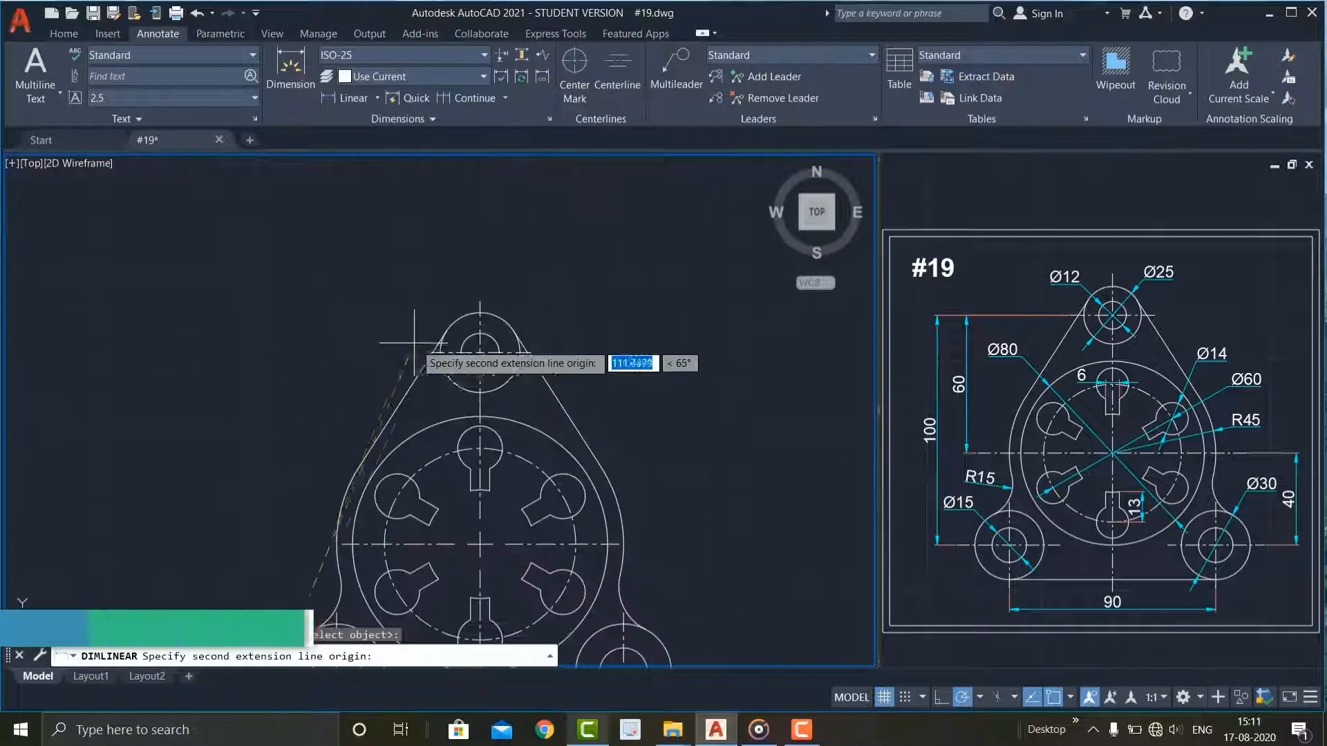
pyautogui.click(429, 352)
pyautogui.moveTo(290, 377); pyautogui.dragTo(323, 260, button='middle')
pyautogui.click(262, 443)
# Add a vertical linear dimension between the central and top circles' horizontal centre lines, placed inside the overall height dimension
pyautogui.press('space')
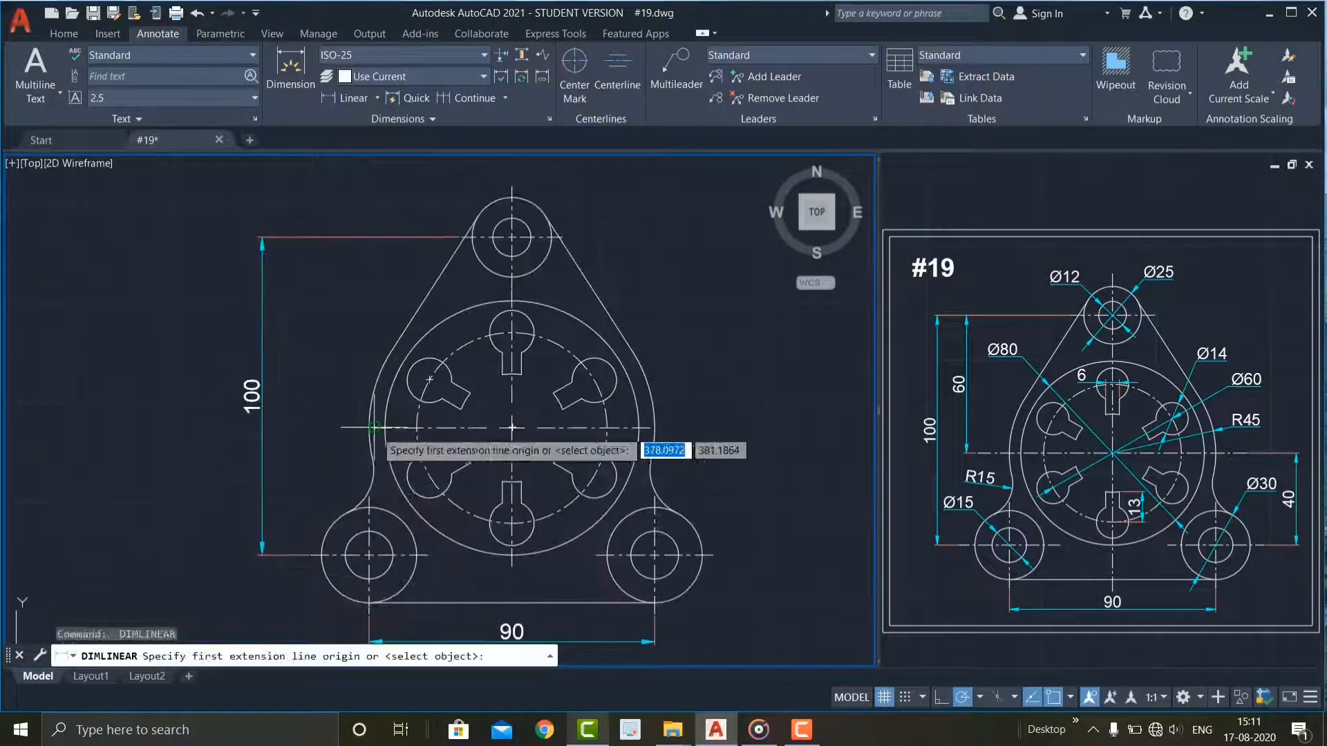
pyautogui.click(461, 236)
pyautogui.click(460, 236)
pyautogui.click(318, 342)
pyautogui.moveTo(578, 407); pyautogui.dragTo(475, 334, button='middle')
pyautogui.press('space')
pyautogui.click(550, 354)
pyautogui.click(607, 480)
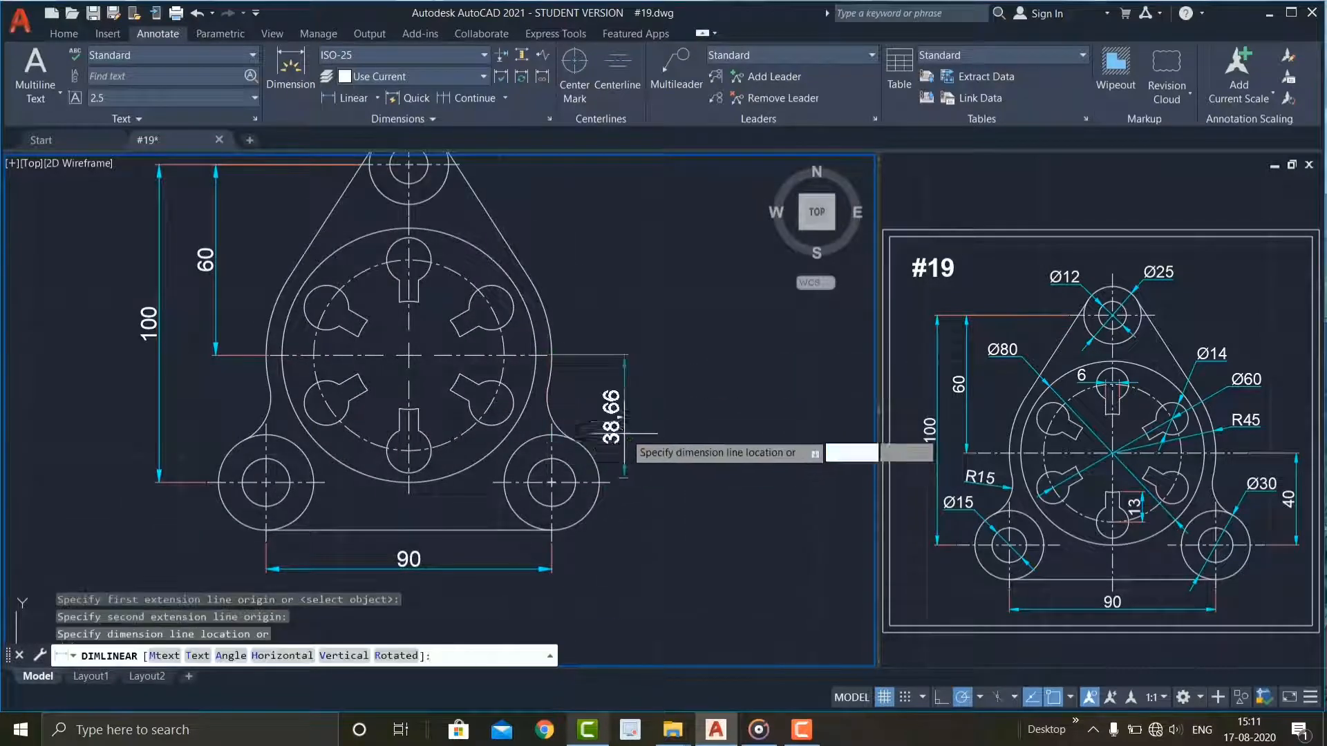
pyautogui.press('Escape')
# Add a vertical linear dimension from the lower-right circle's centre line to the central circle's, placed right of the plate
pyautogui.press('space')
pyautogui.click(598, 482)
pyautogui.click(551, 354)
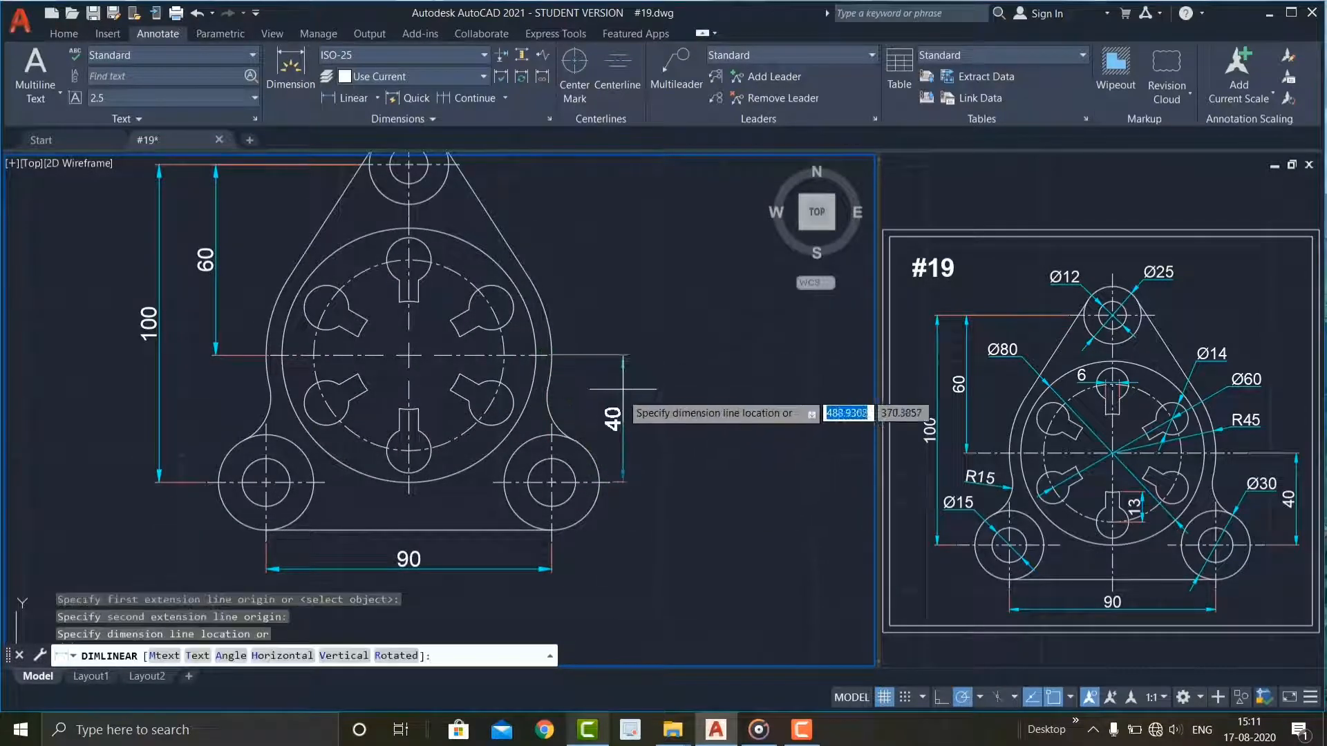
pyautogui.click(621, 394)
pyautogui.moveTo(642, 395); pyautogui.dragTo(625, 416, button='middle')
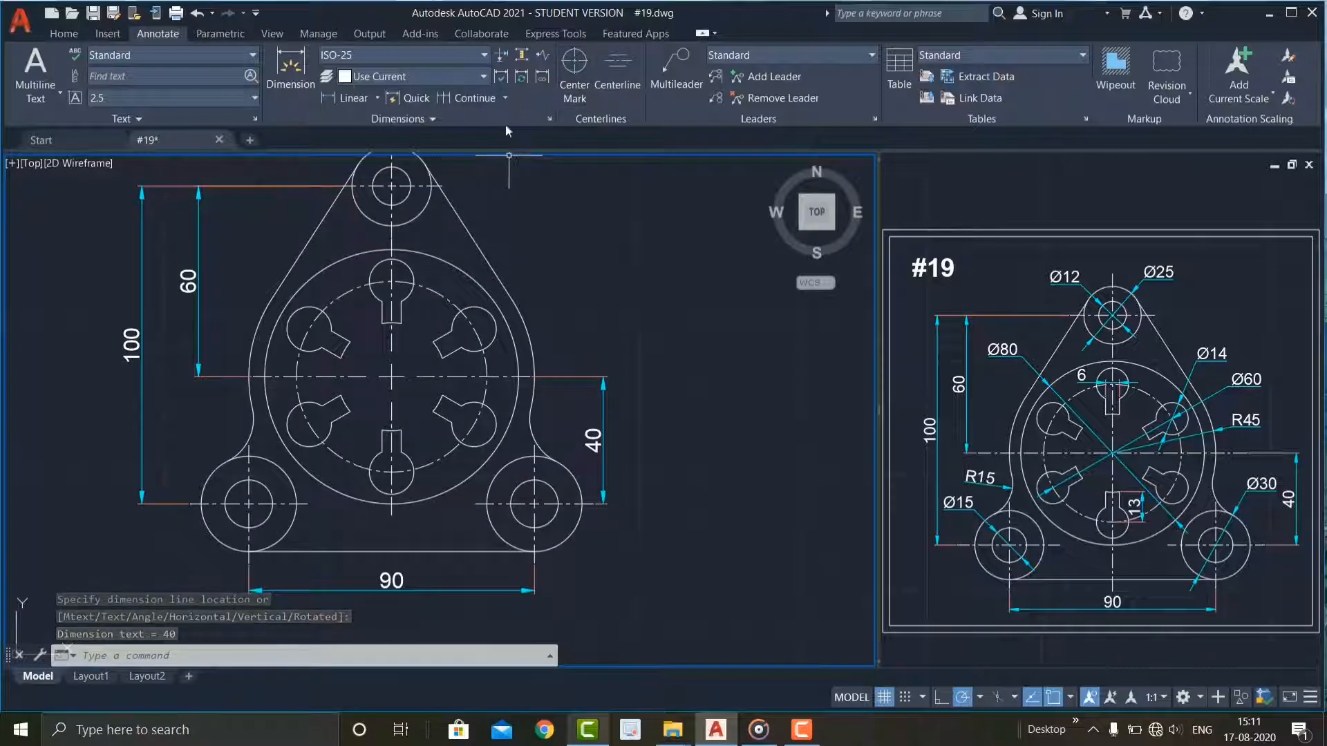
# Dimension the diameter of the lower-right boss's outer circle, with the text above and to its right
pyautogui.click(375, 98)
pyautogui.click(371, 298)
pyautogui.scroll(5, 577, 483)
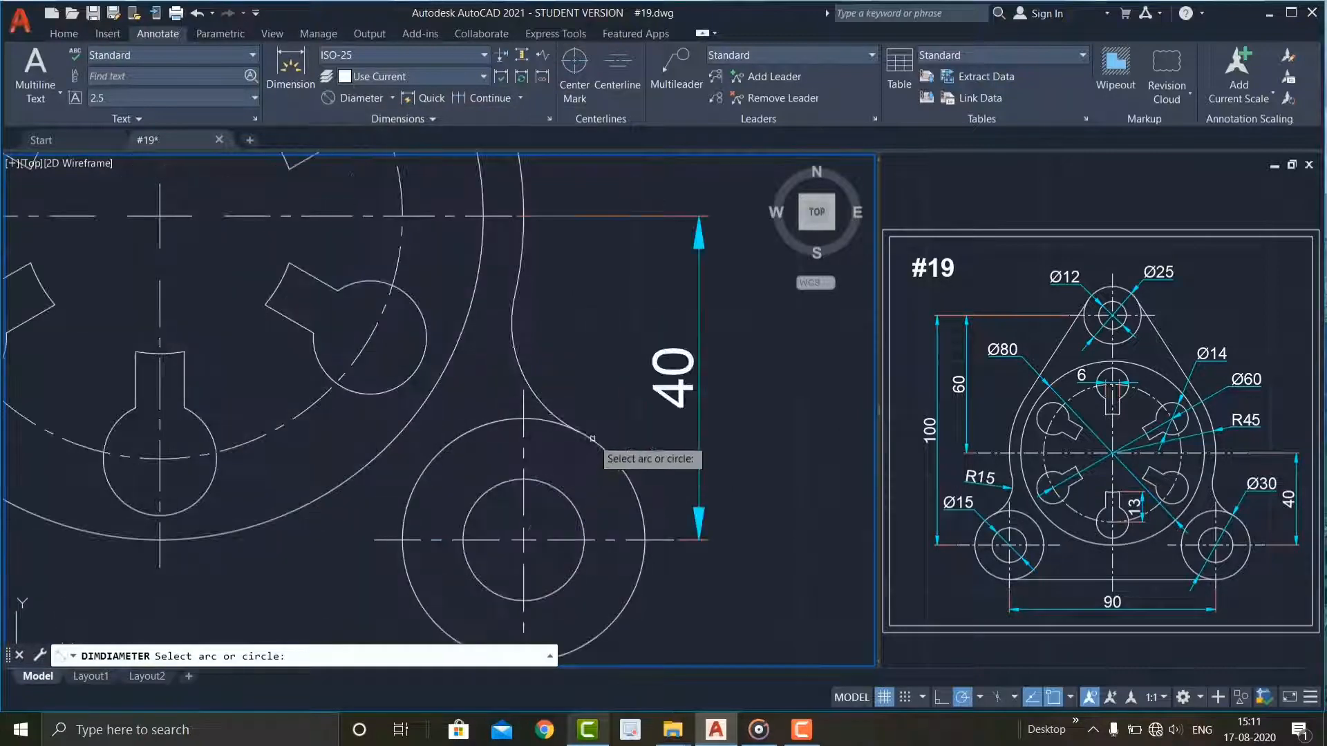
pyautogui.click(579, 485)
pyautogui.click(566, 335)
pyautogui.scroll(-5, 543, 389)
# Dimension the diameter of the lower-left boss's hole, with the text above and to its left
pyautogui.press('Return')
pyautogui.scroll(5, 322, 407)
pyautogui.click(443, 457)
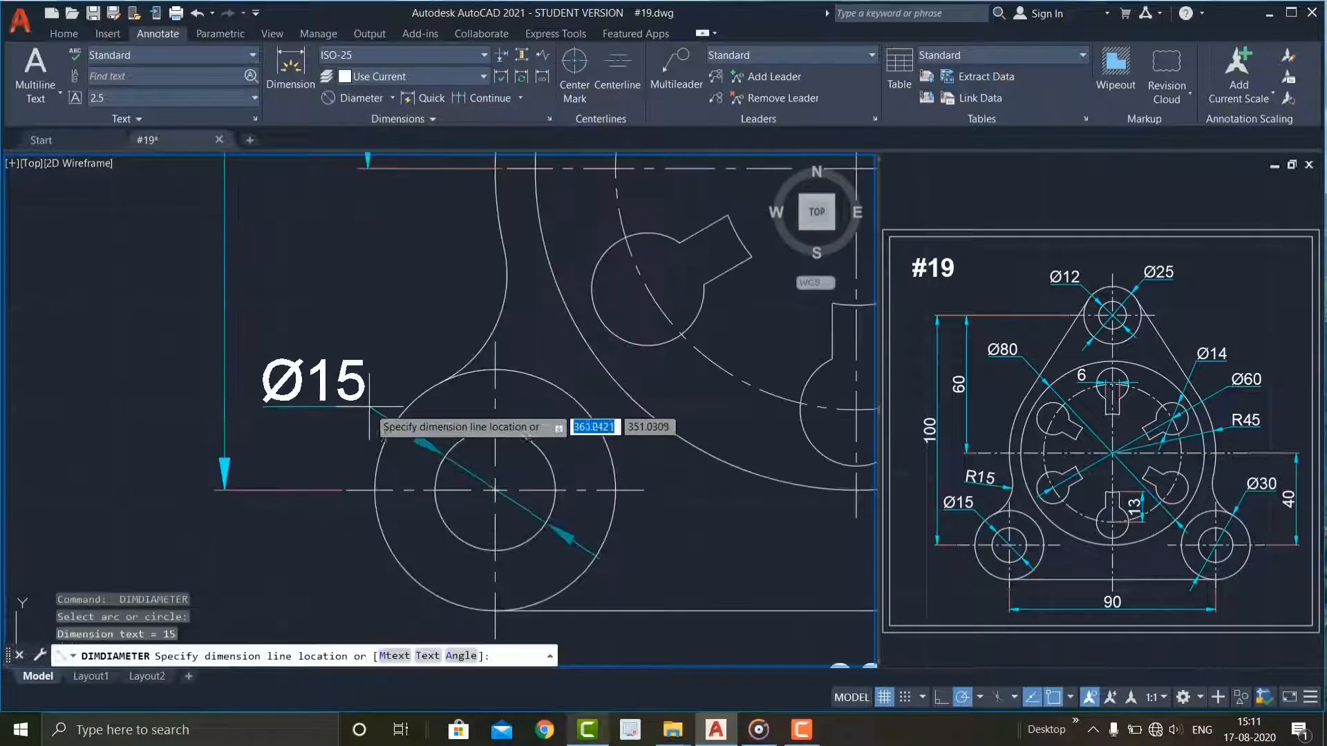
pyautogui.click(368, 405)
pyautogui.scroll(-5, 377, 450)
# Dimension the diameter of the upper-right slot's round end, with the text outside the plate
pyautogui.press('Return')
pyautogui.scroll(5, 593, 372)
pyautogui.click(600, 369)
pyautogui.click(612, 368)
pyautogui.scroll(-5, 612, 368)
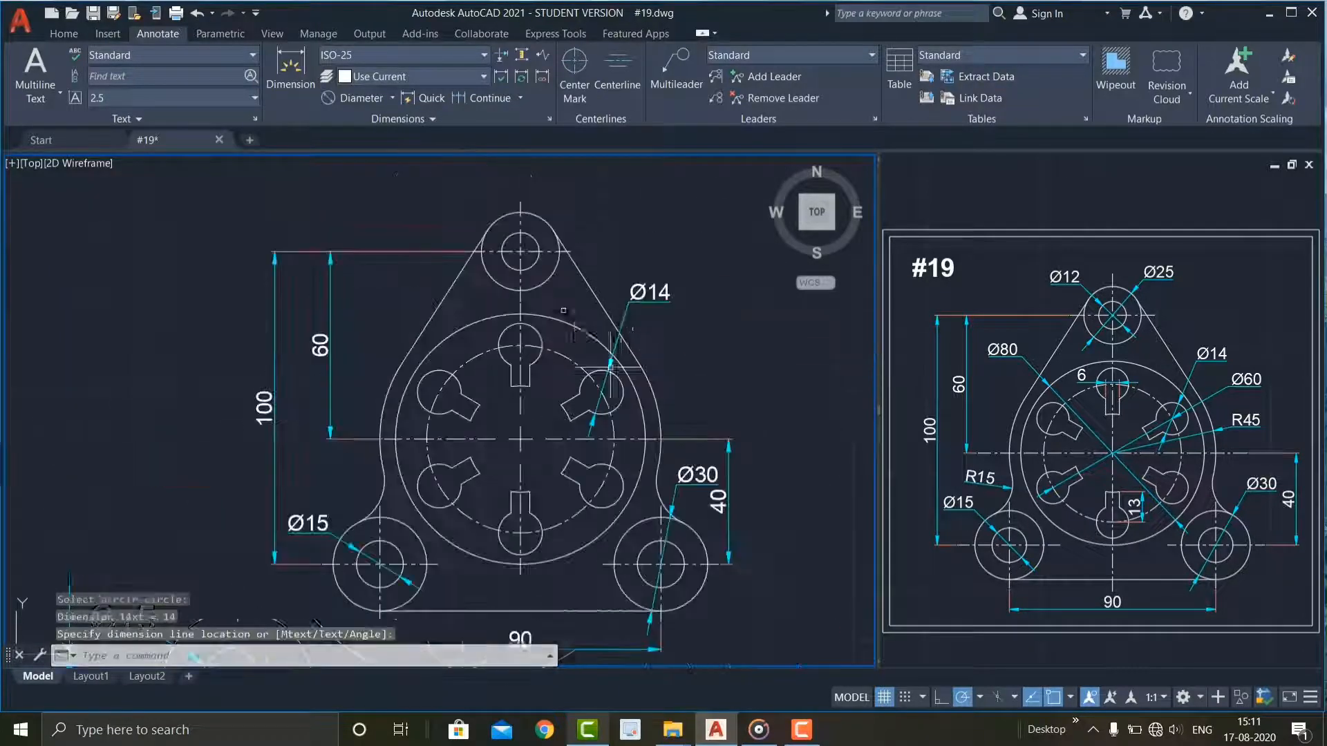
# Dimension the diameters of the large inner circle and the dash-dot circle through the slots, placing the texts outside the outline
pyautogui.click(573, 322)
pyautogui.click(397, 319)
pyautogui.press('Return')
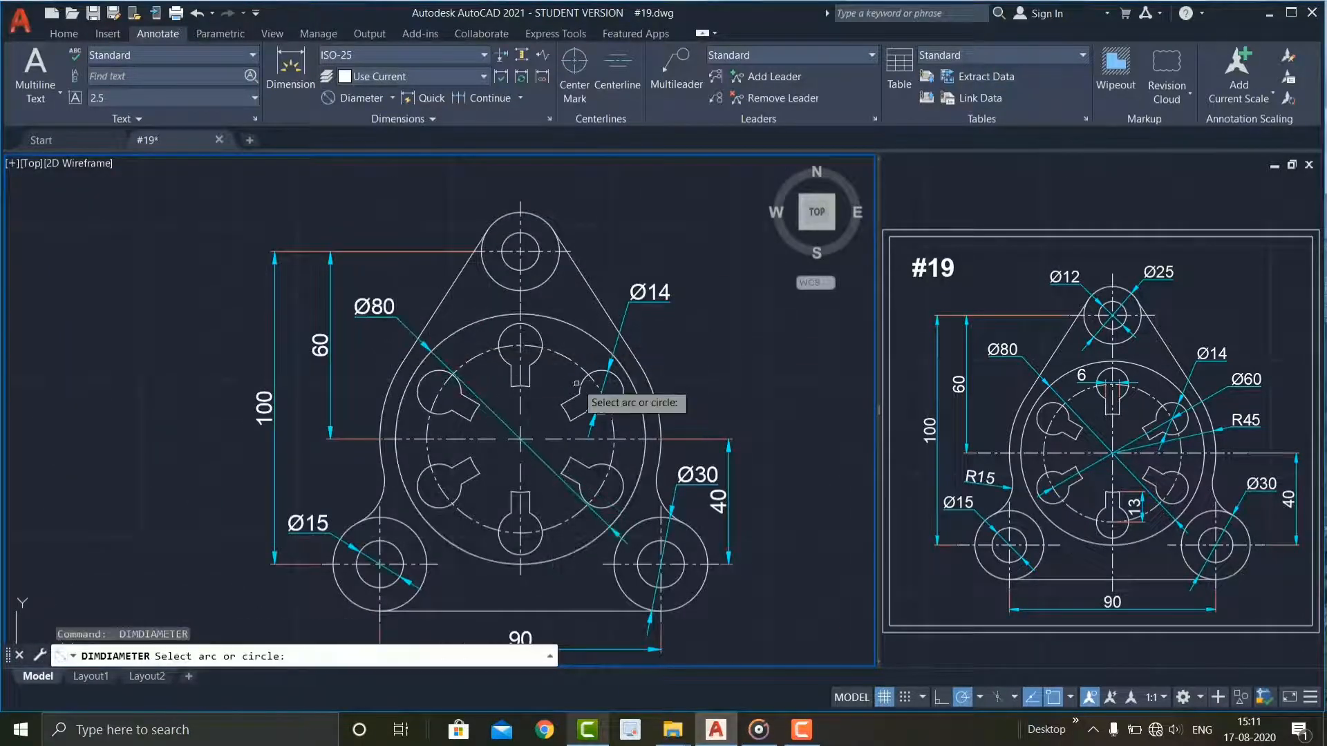
pyautogui.click(575, 364)
pyautogui.click(648, 365)
# Dimension the diameters of the top boss's outer circle and its hole, placing the texts on opposite sides above it
pyautogui.press('Return')
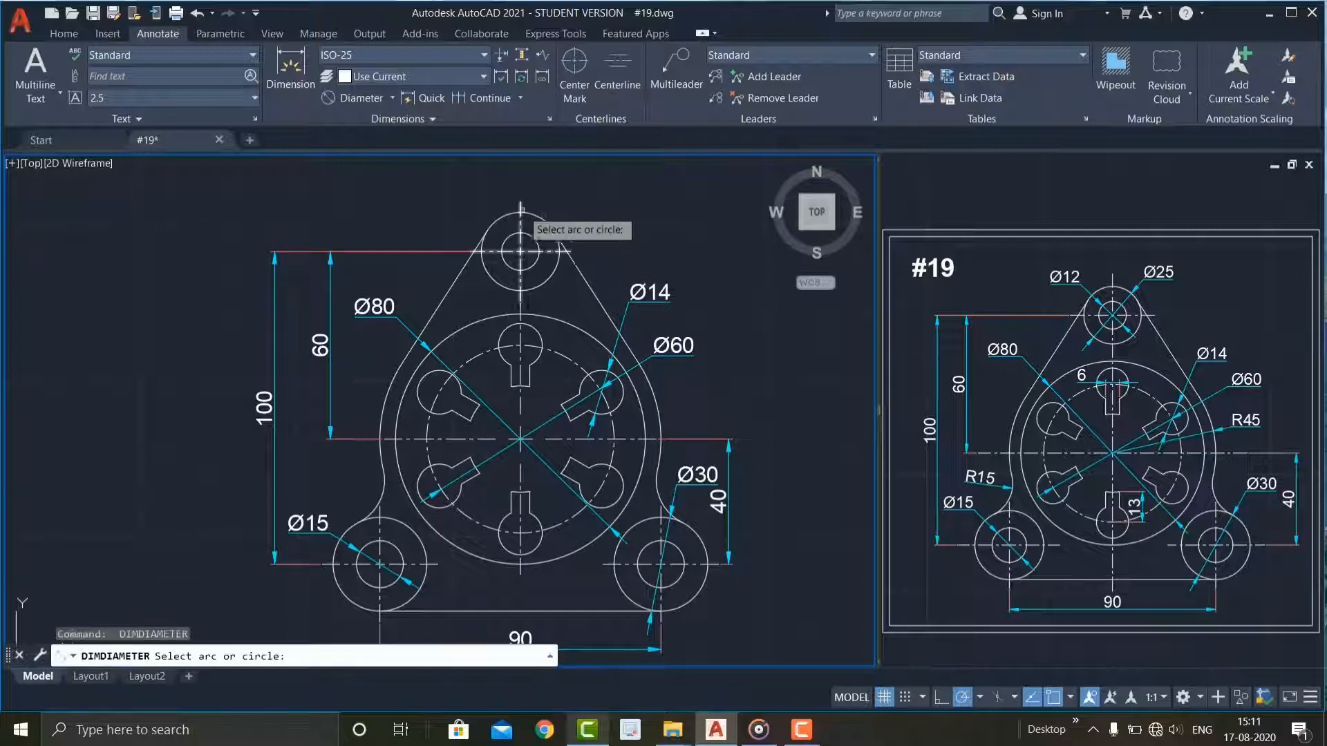
pyautogui.scroll(5, 521, 208)
pyautogui.click(525, 219)
pyautogui.click(626, 196)
pyautogui.press('Return')
pyautogui.click(492, 279)
pyautogui.click(423, 215)
pyautogui.scroll(-5, 606, 336)
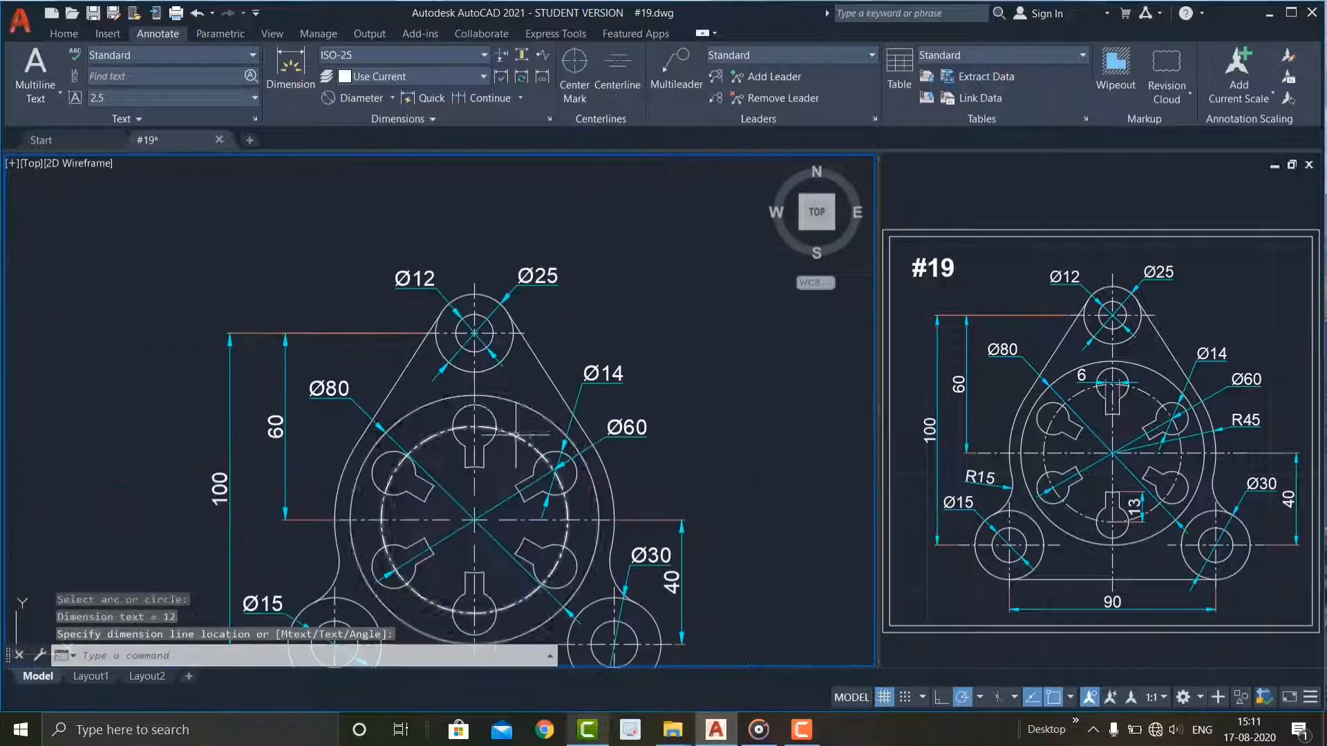
# Add a radius dimension to the plate's large right outline arc, with the text outside the plate
pyautogui.click(391, 97)
pyautogui.click(366, 269)
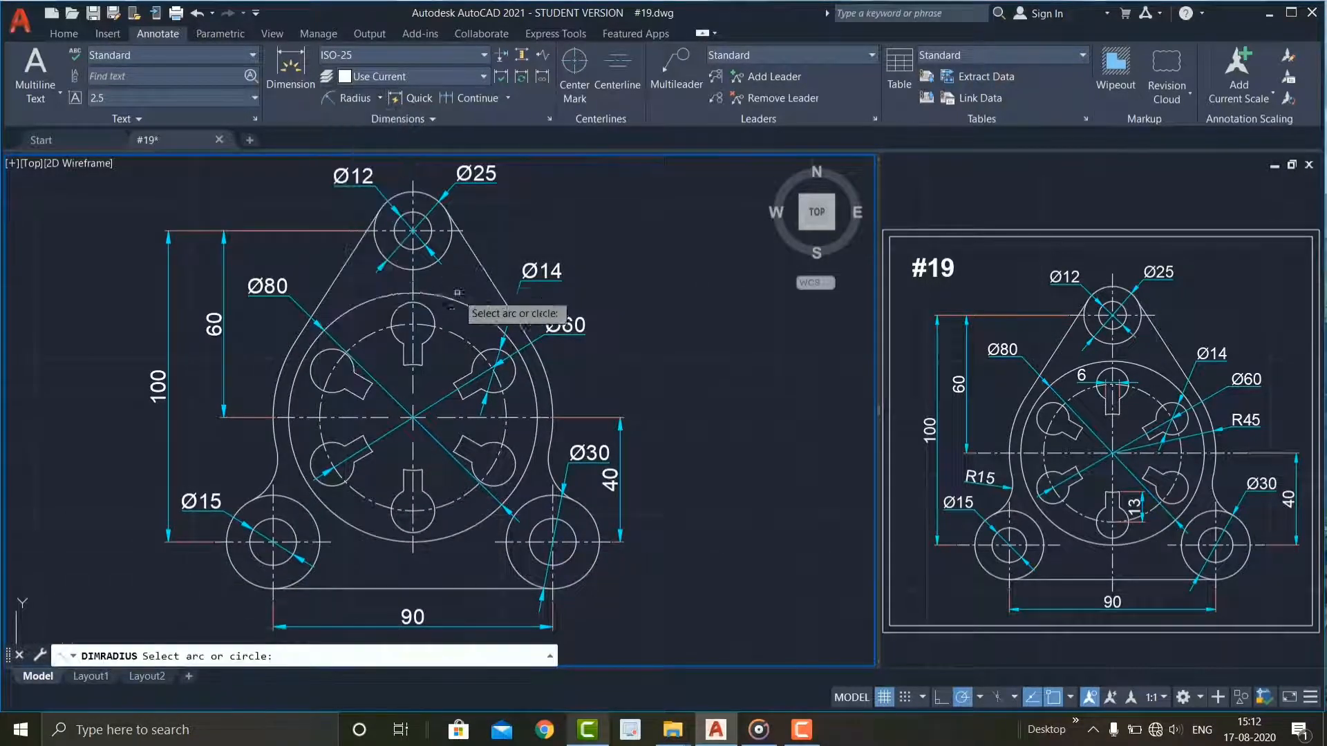
pyautogui.scroll(3, 539, 377)
pyautogui.click(557, 377)
pyautogui.click(597, 377)
pyautogui.scroll(-2, 643, 387)
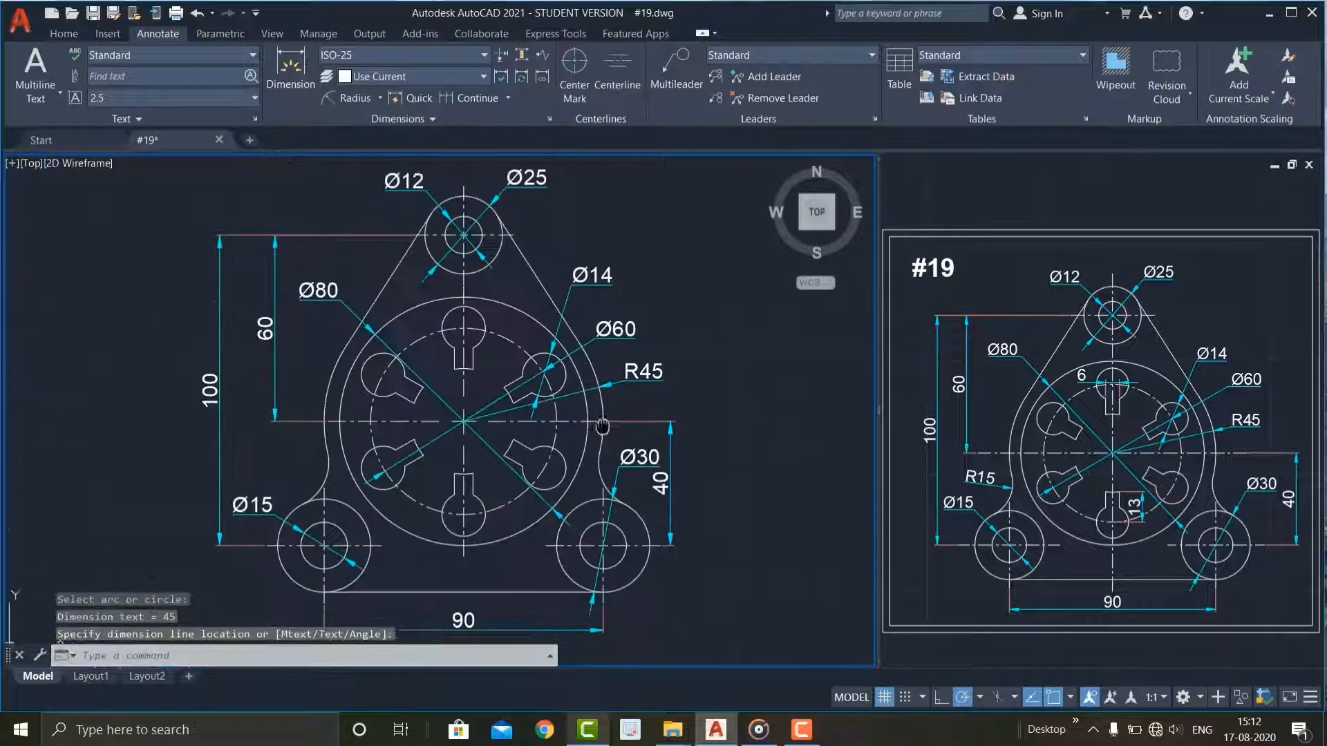
# Add a radius dimension to the fillet above the lower-left boss, with the text left of the plate
pyautogui.moveTo(603, 427); pyautogui.dragTo(548, 322, button='middle')
pyautogui.press('Return')
pyautogui.click(270, 377)
pyautogui.click(234, 355)
pyautogui.moveTo(297, 298); pyautogui.dragTo(267, 372, button='middle')
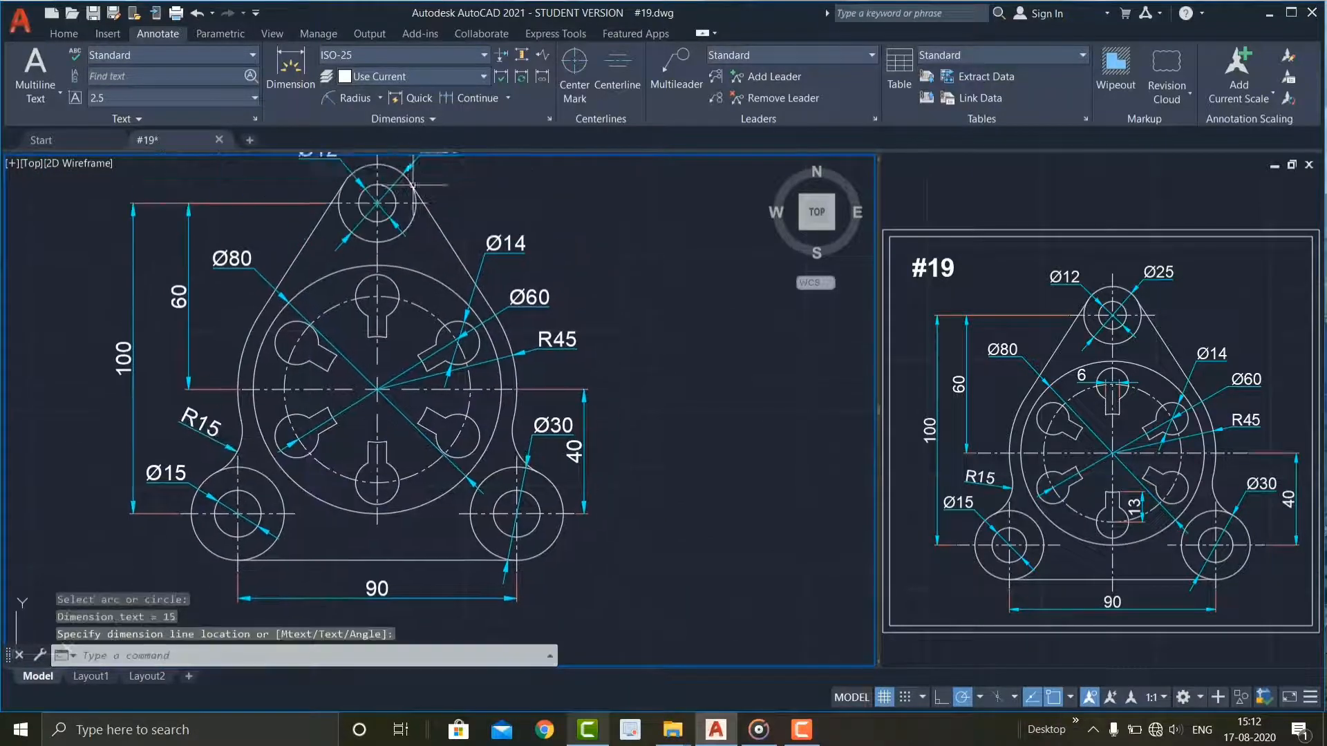
pyautogui.click(380, 99)
pyautogui.click(371, 131)
pyautogui.scroll(6, 375, 450)
pyautogui.click(422, 411)
pyautogui.scroll(-4, 407, 457)
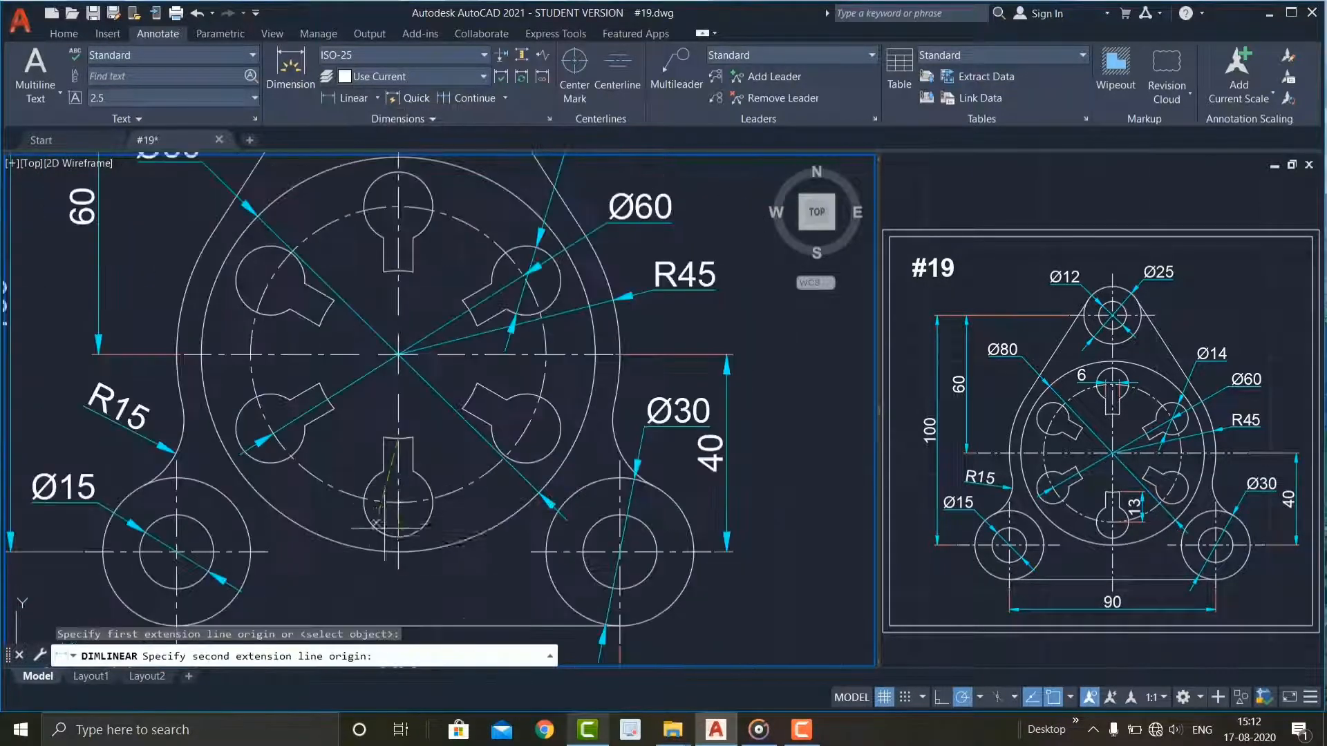
pyautogui.click(398, 502)
pyautogui.press('Escape')
# Add a vertical linear dimension from the bottom slot's round-end centre to its inner end arc, placed to the slot's right
pyautogui.press('Return')
pyautogui.scroll(5, 380, 502)
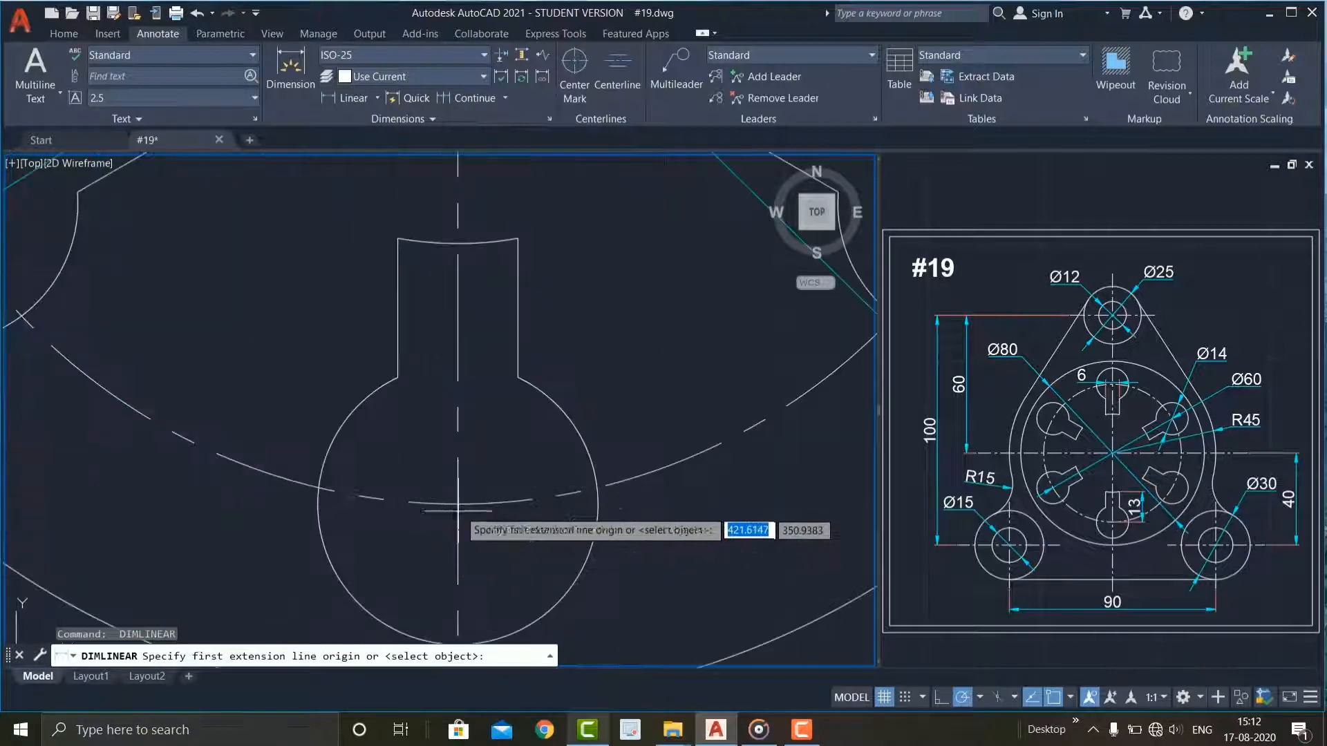
pyautogui.click(457, 504)
pyautogui.click(457, 244)
pyautogui.scroll(-4, 508, 279)
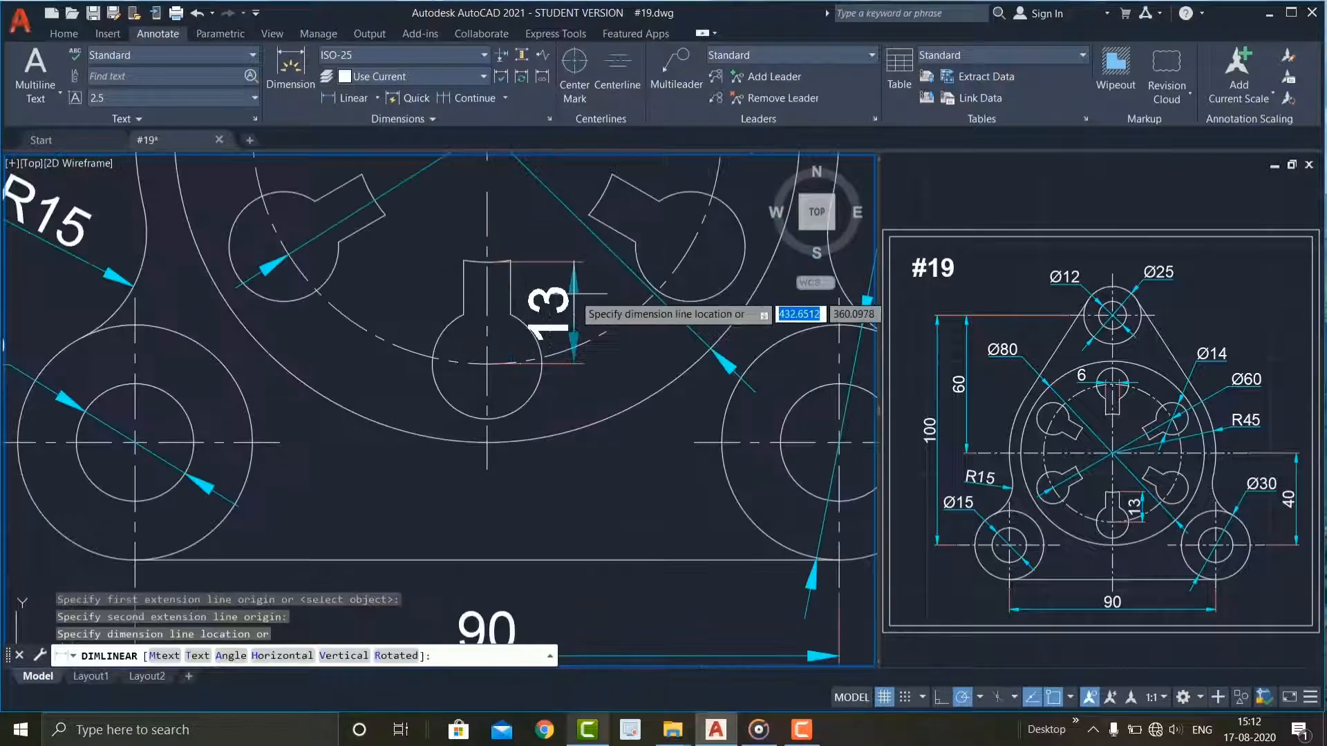
pyautogui.scroll(4, 576, 299)
pyautogui.click(616, 290)
pyautogui.scroll(-10, 557, 424)
pyautogui.moveTo(554, 435); pyautogui.dragTo(526, 489, button='middle')
pyautogui.click(729, 391)
pyautogui.click(697, 292)
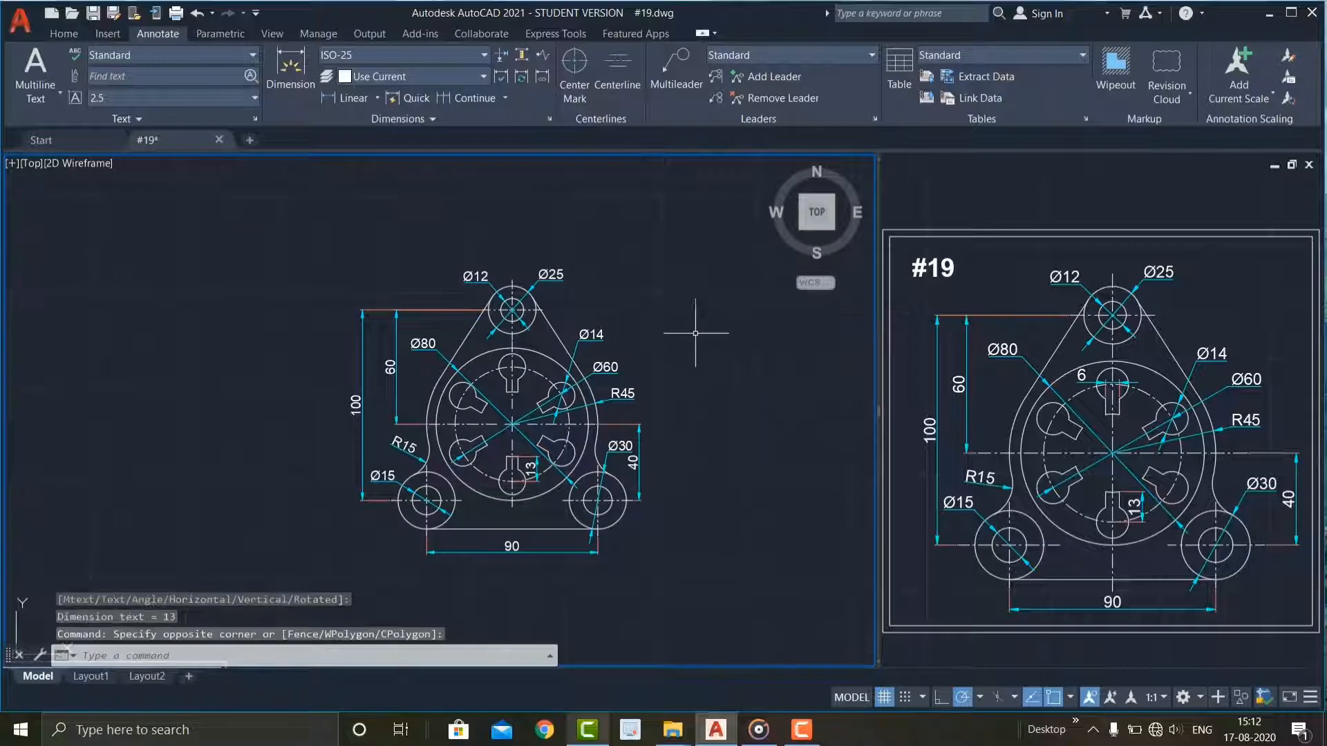